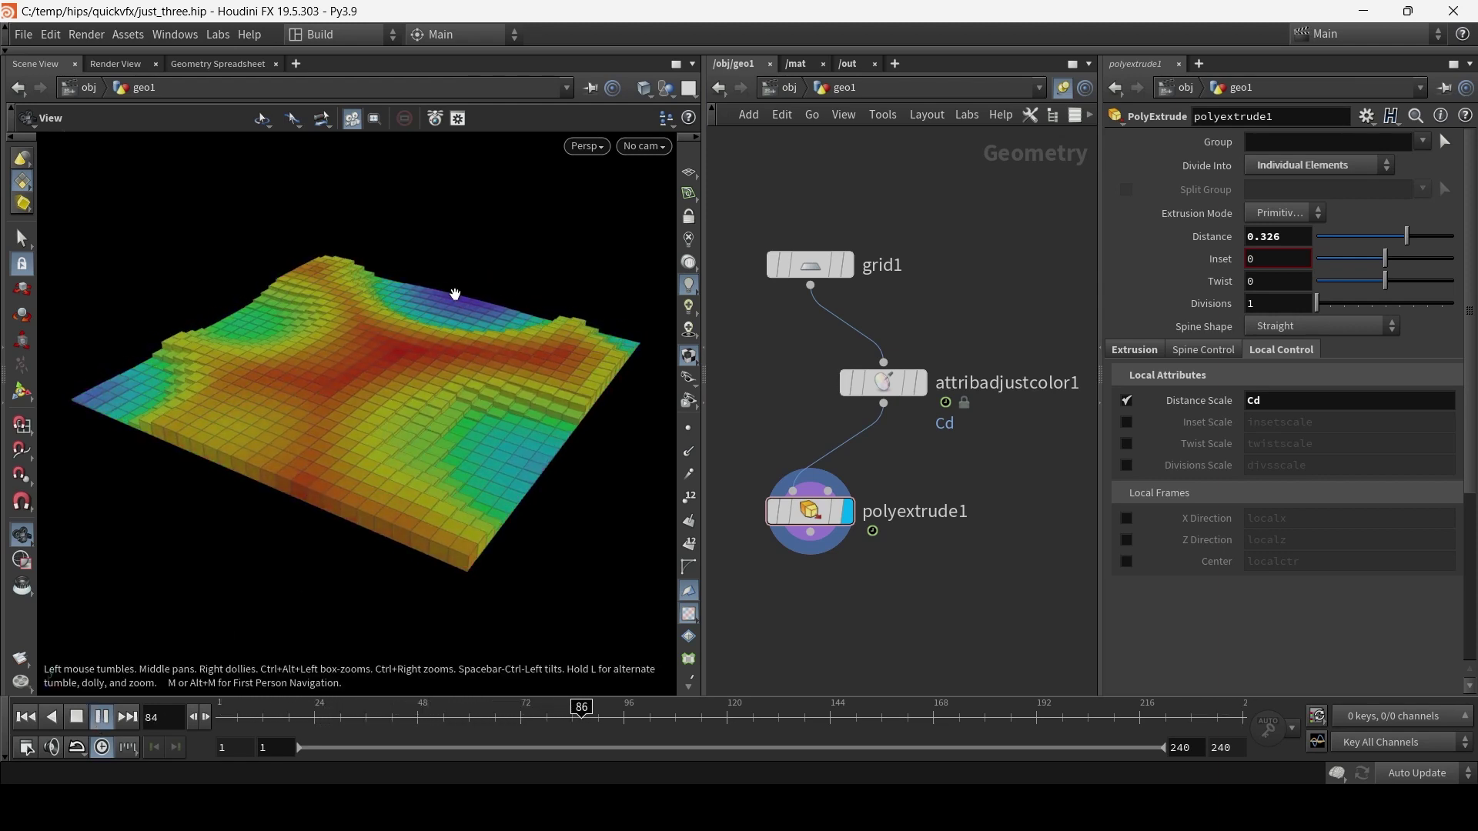
Orbit the extruded grid, then review the grid1, attribadjustcolor1 and polyextrude1 nodes
drag(404, 444, 454, 479)
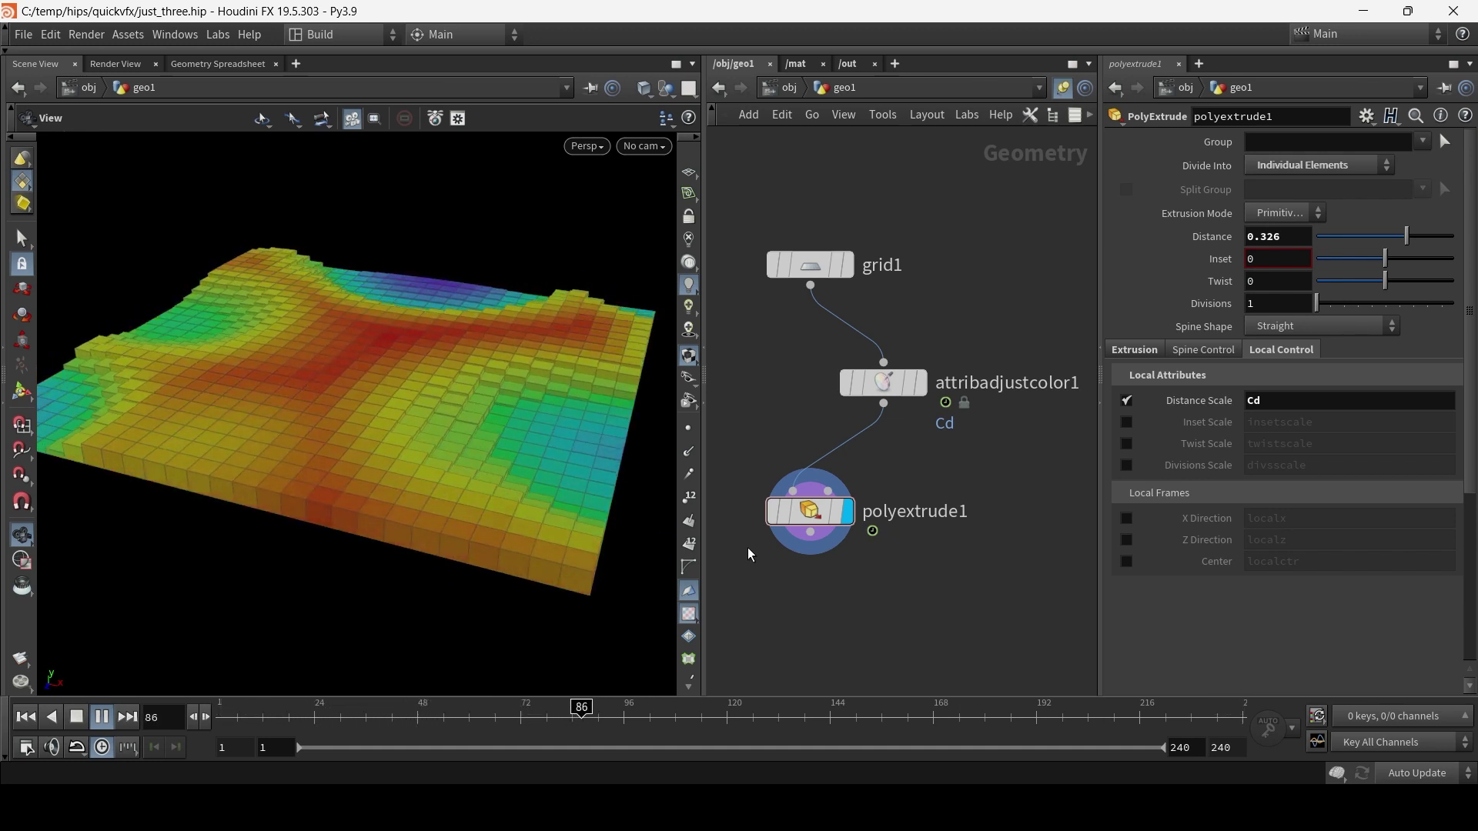
drag(555, 447, 491, 426)
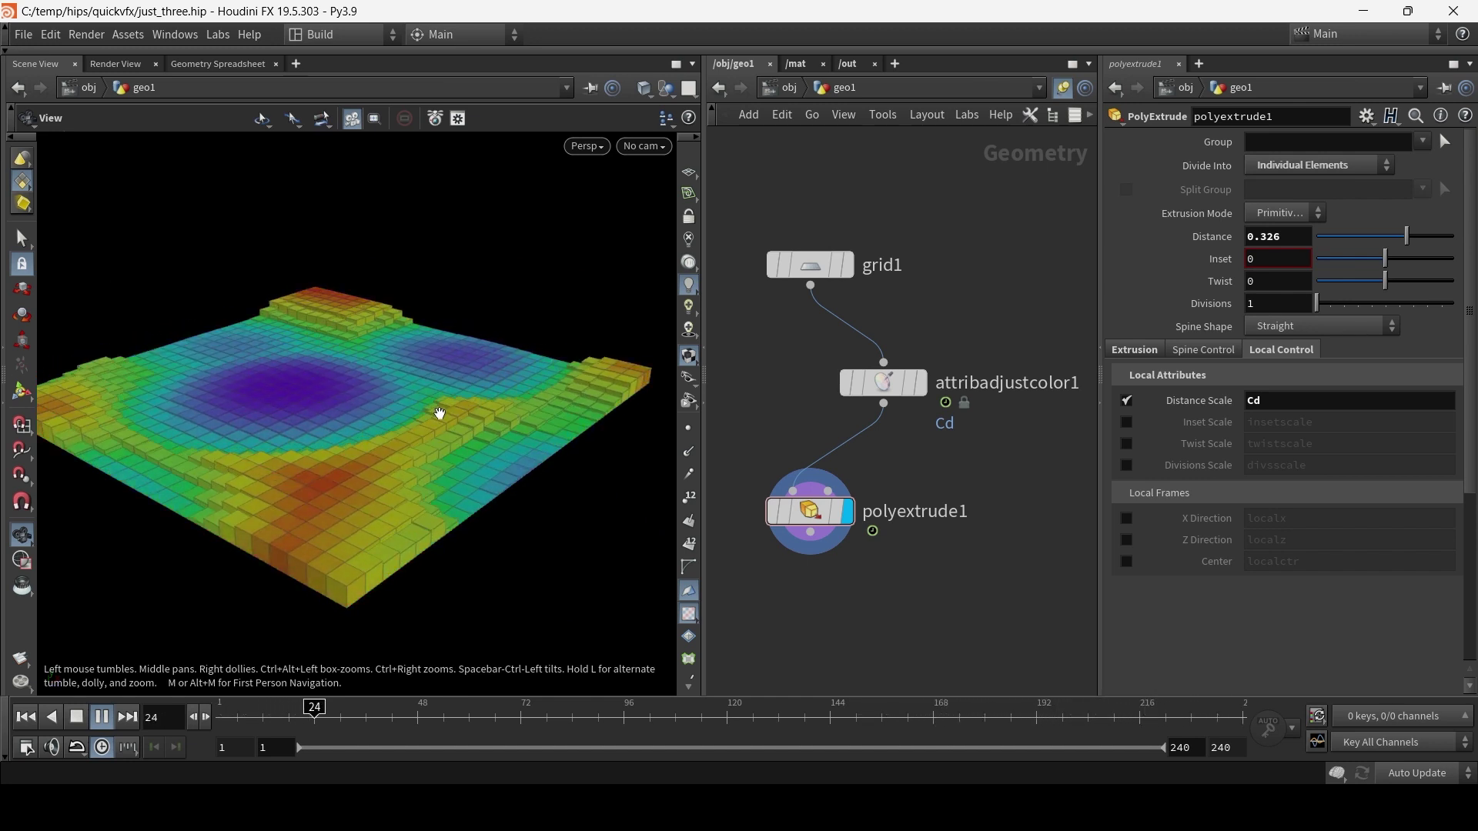
click(819, 264)
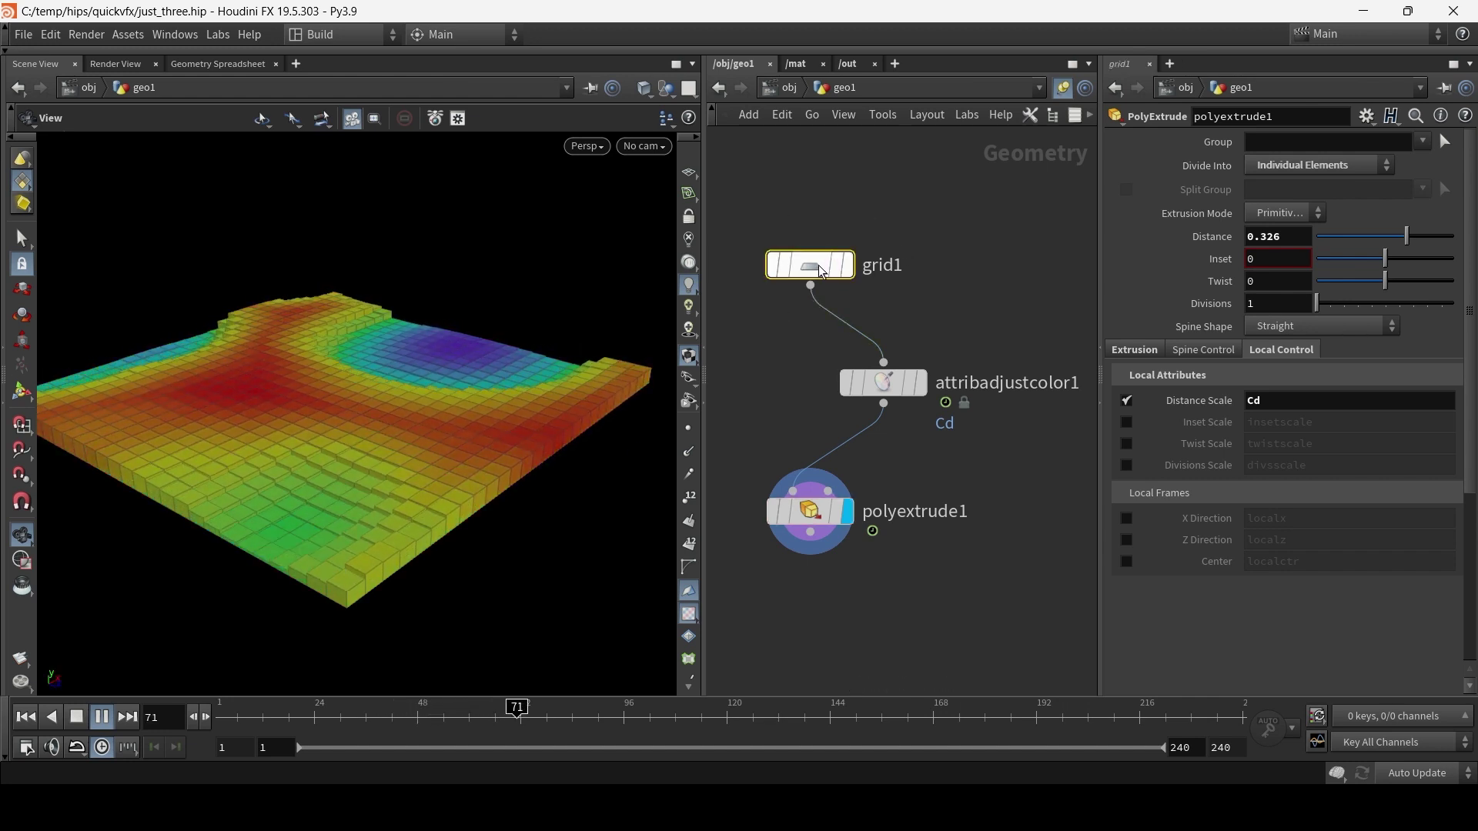
click(895, 383)
click(814, 527)
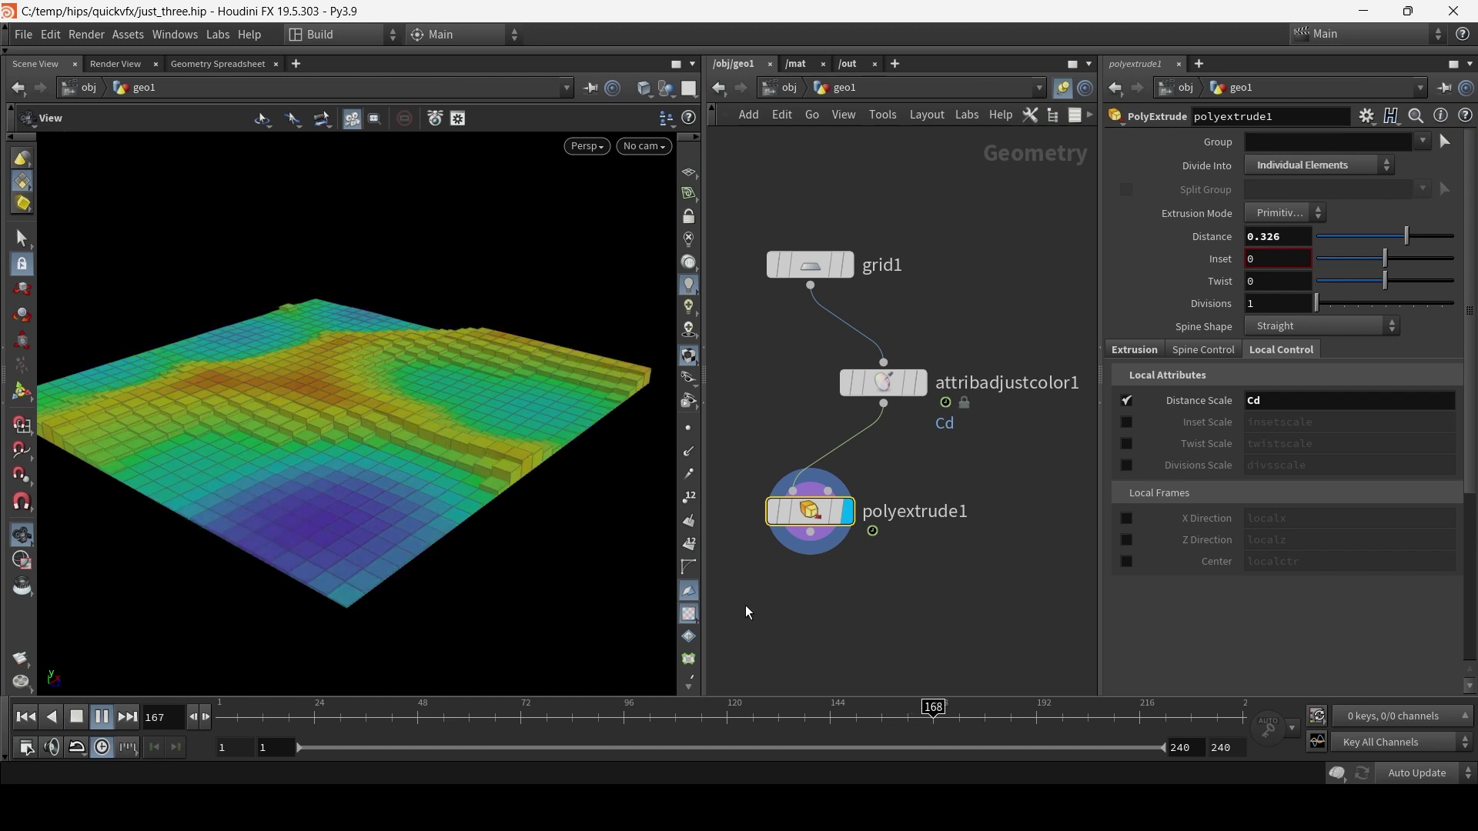
mouse_move(849, 524)
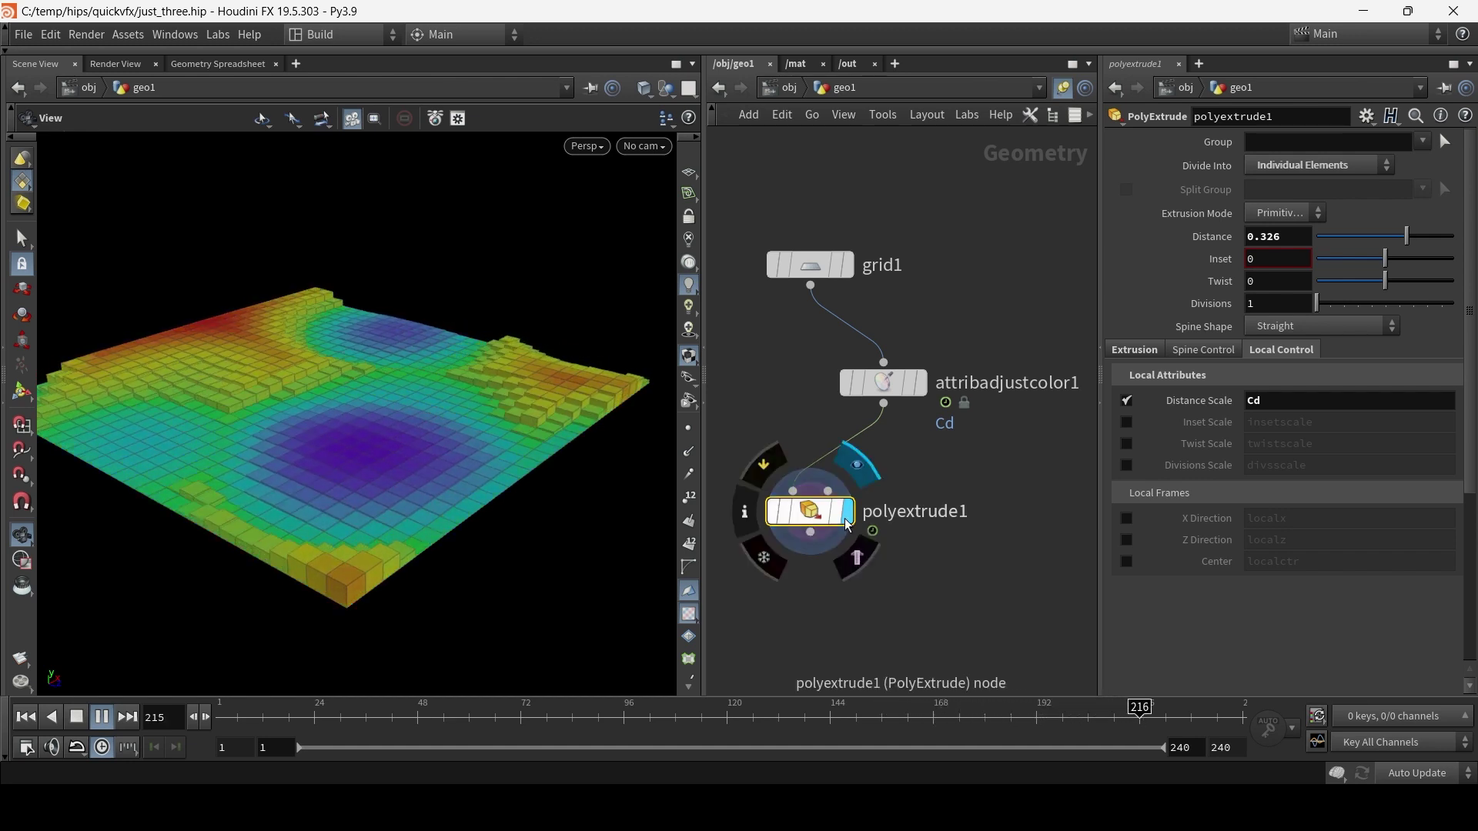
Start a new scene, discarding just_three.hip without saving
click(23, 35)
click(34, 52)
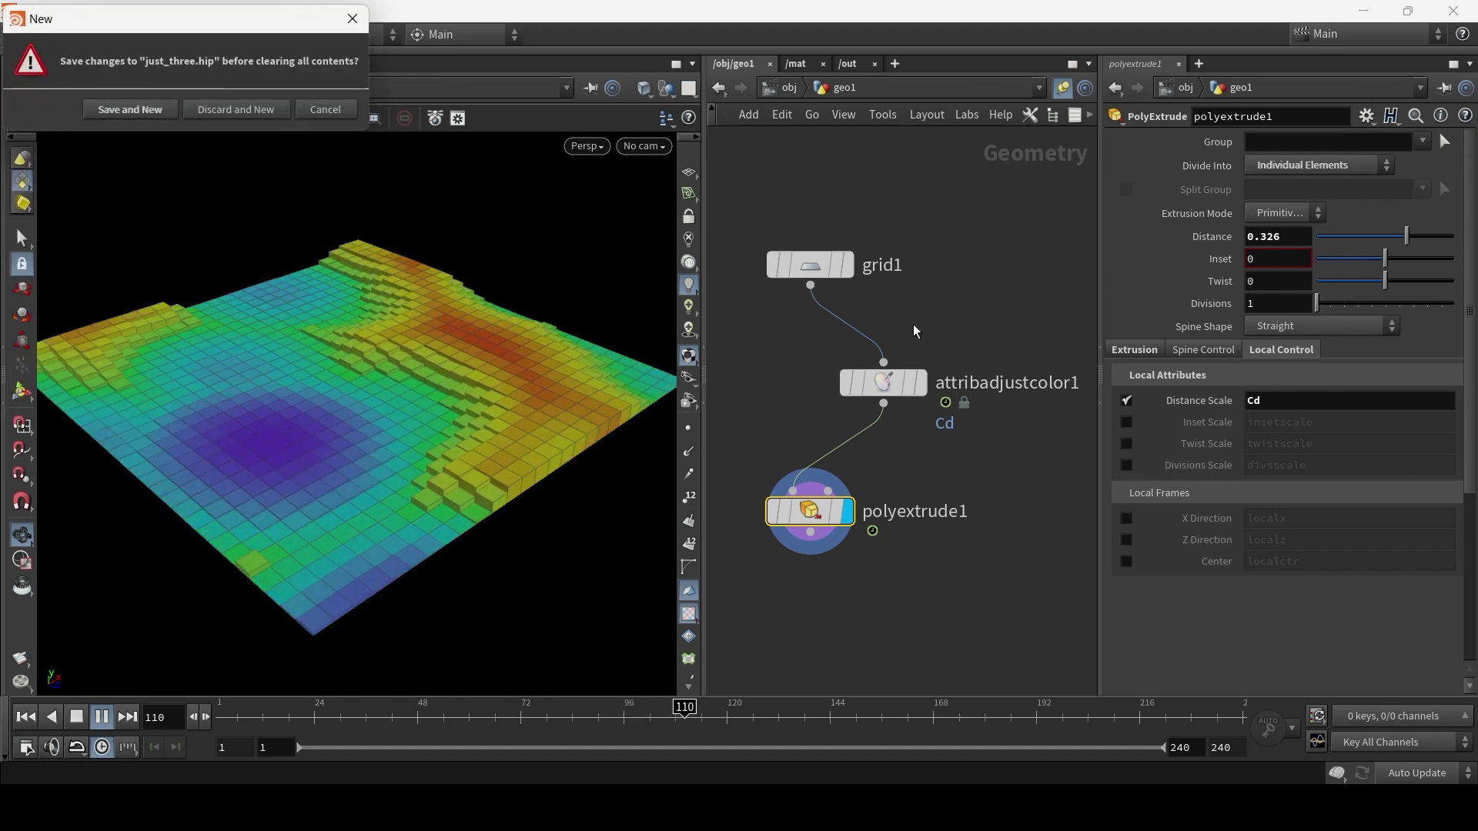
click(203, 108)
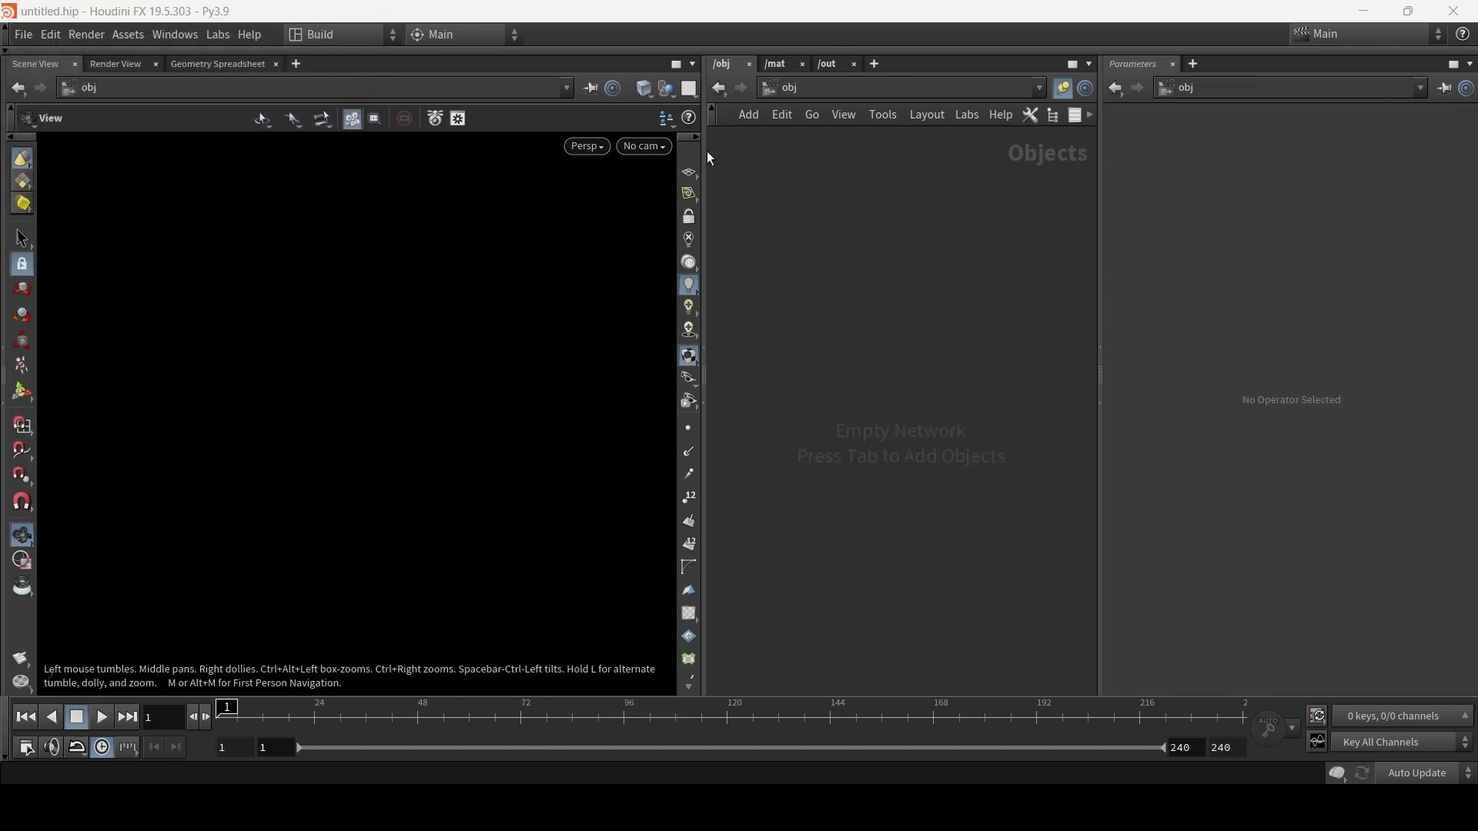
Show the ground reference plane, tilt the view and widen the network pane
click(690, 173)
drag(464, 507, 460, 478)
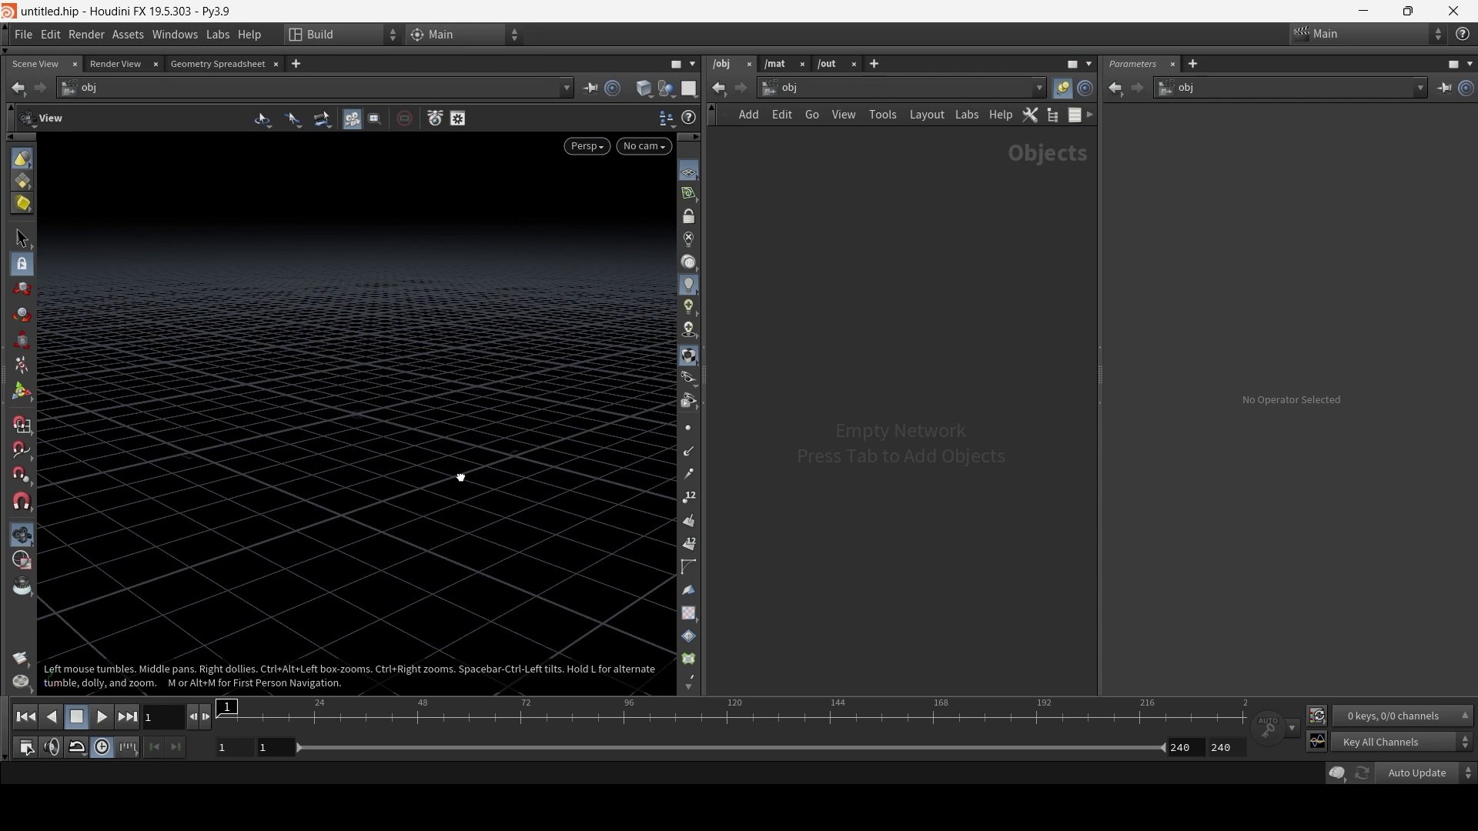
drag(703, 377, 579, 377)
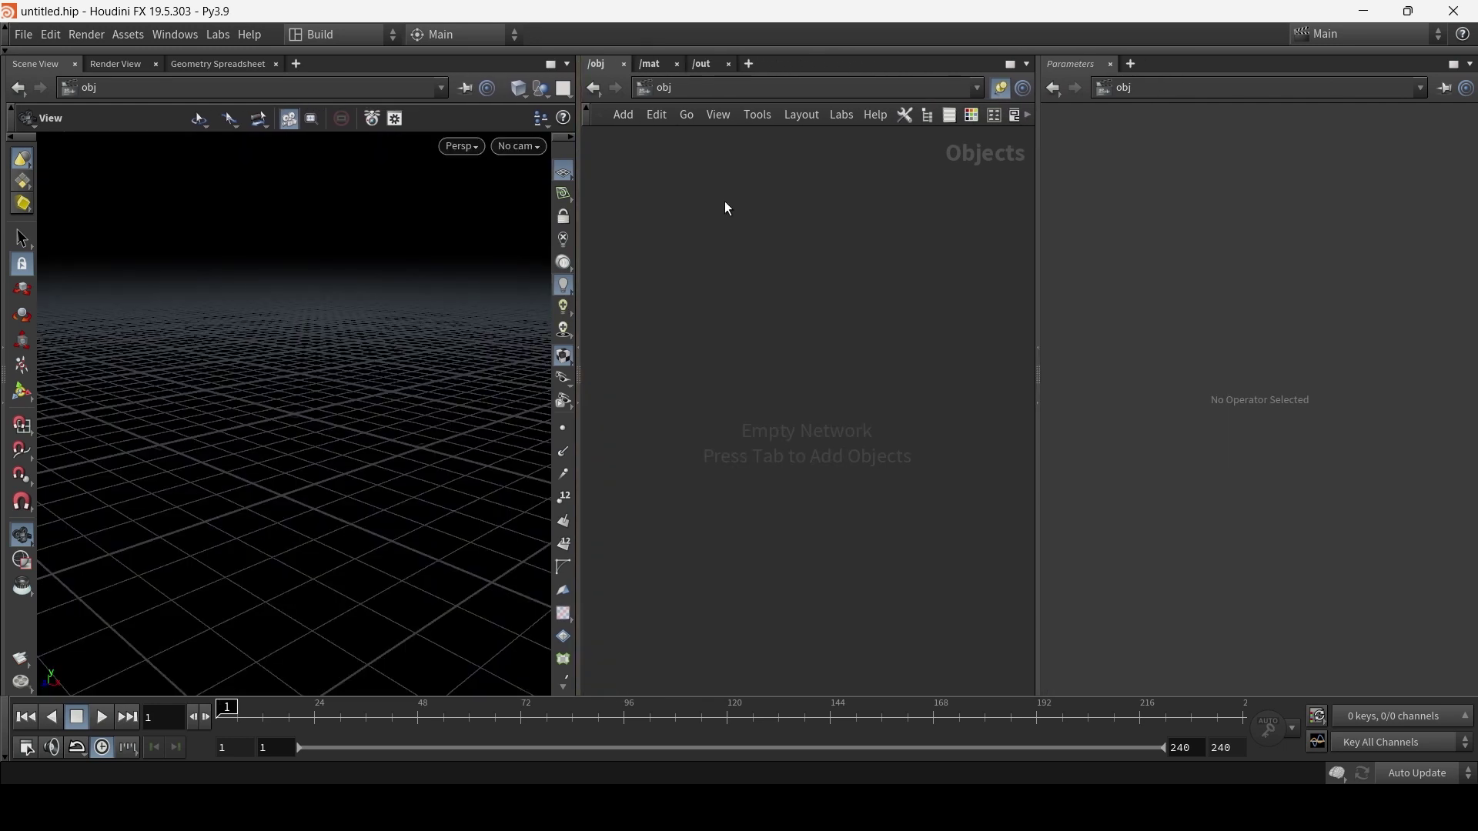
Create a Grid geometry object, grid1, in the network
key(Tab)
text(grid)
click(907, 236)
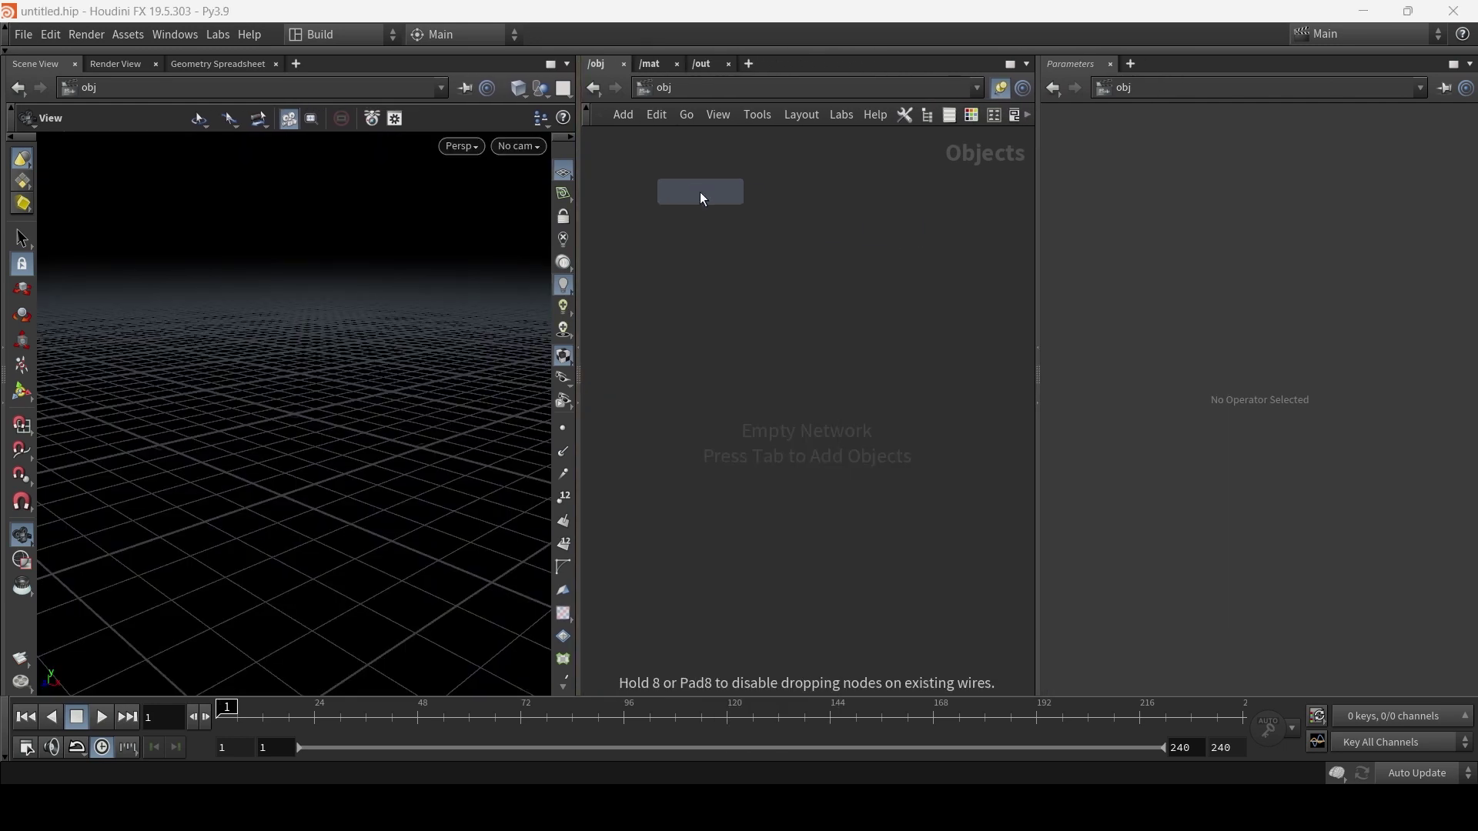
click(700, 192)
drag(718, 199, 719, 217)
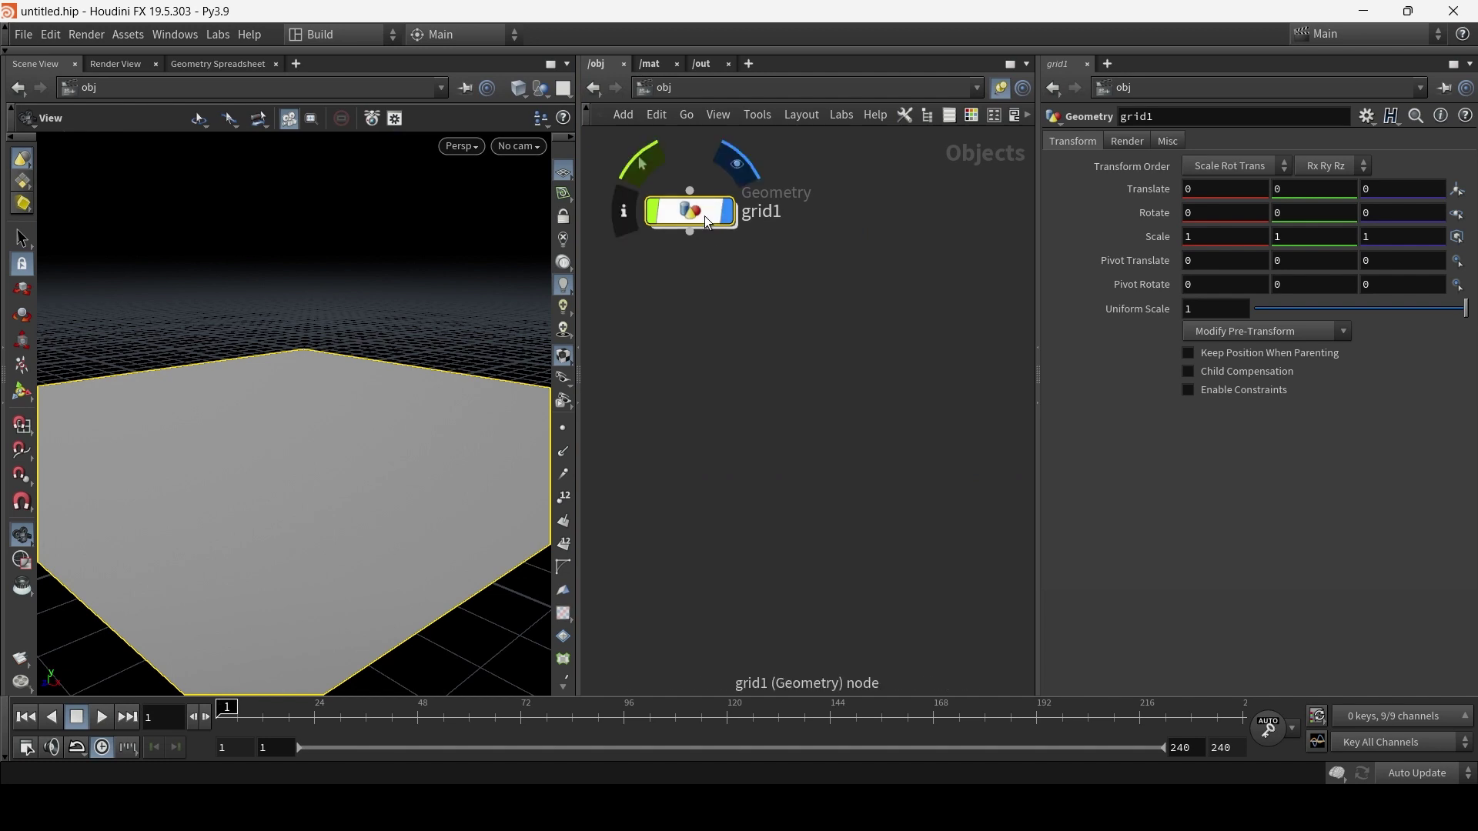
Inside grid1, give the Grid SOP 32 rows and 32 columns
double_click(704, 215)
drag(415, 391, 371, 302)
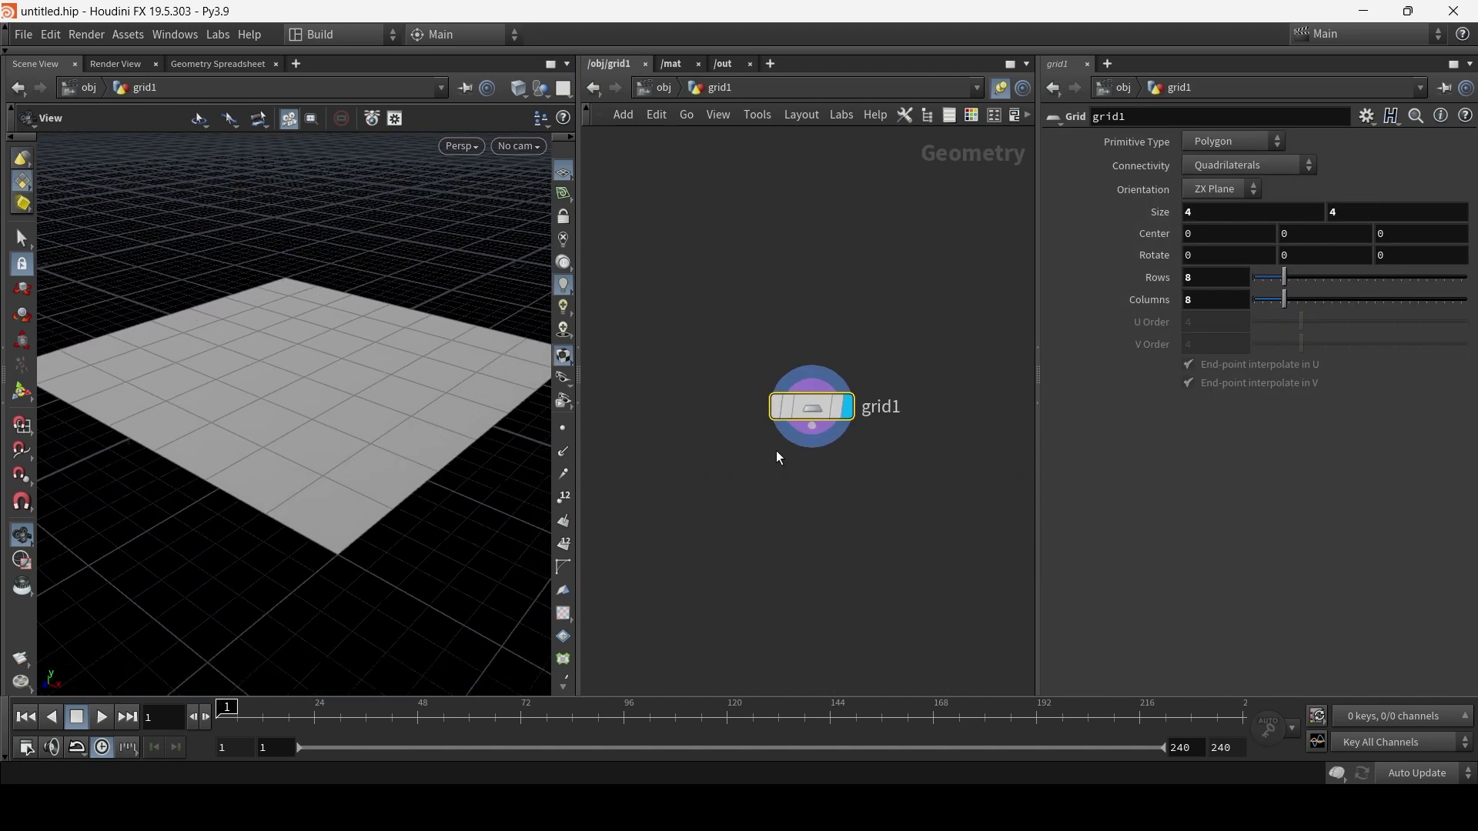
drag(814, 402, 726, 236)
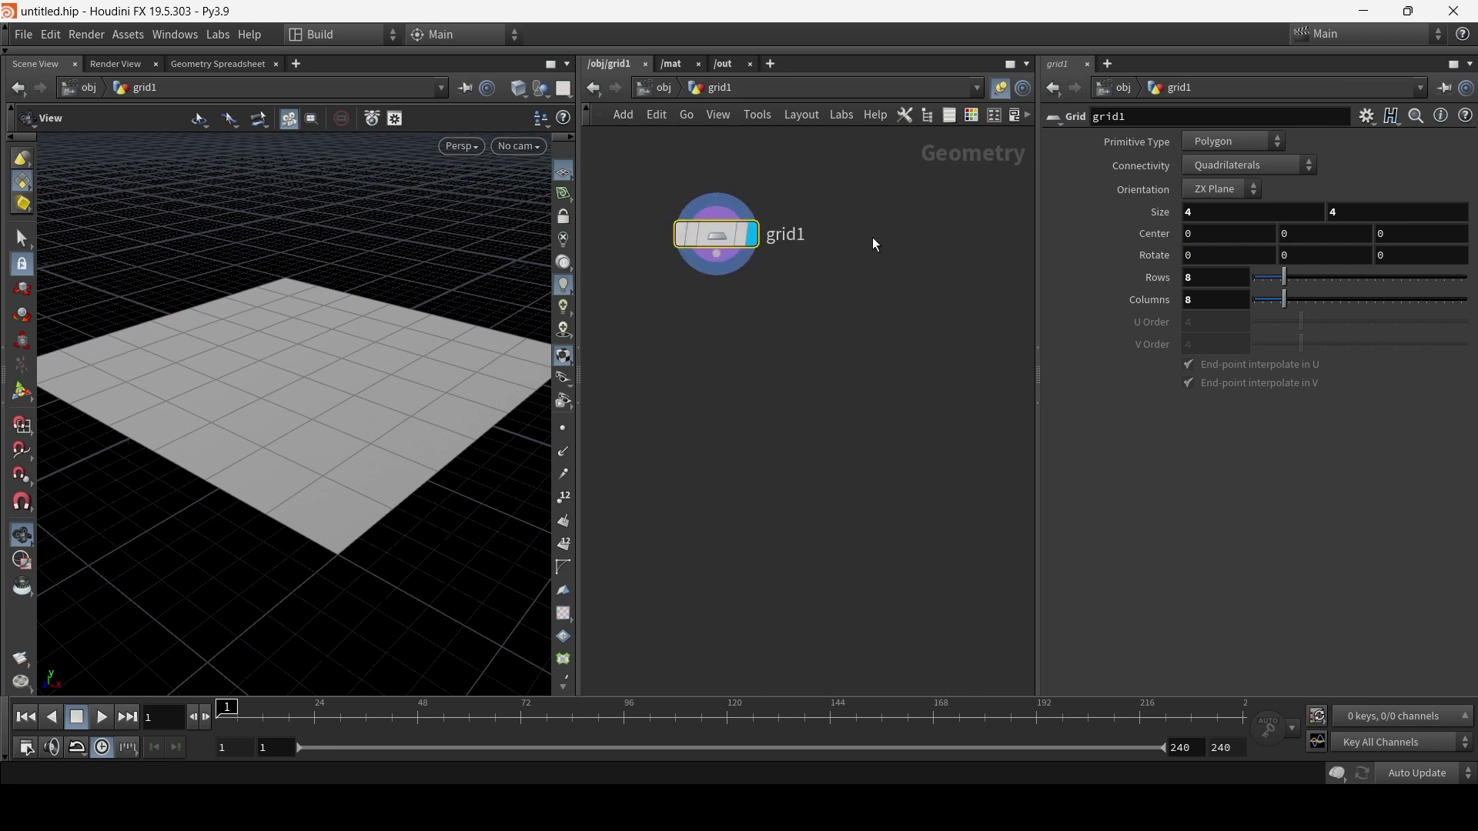
text(32)
click(1192, 299)
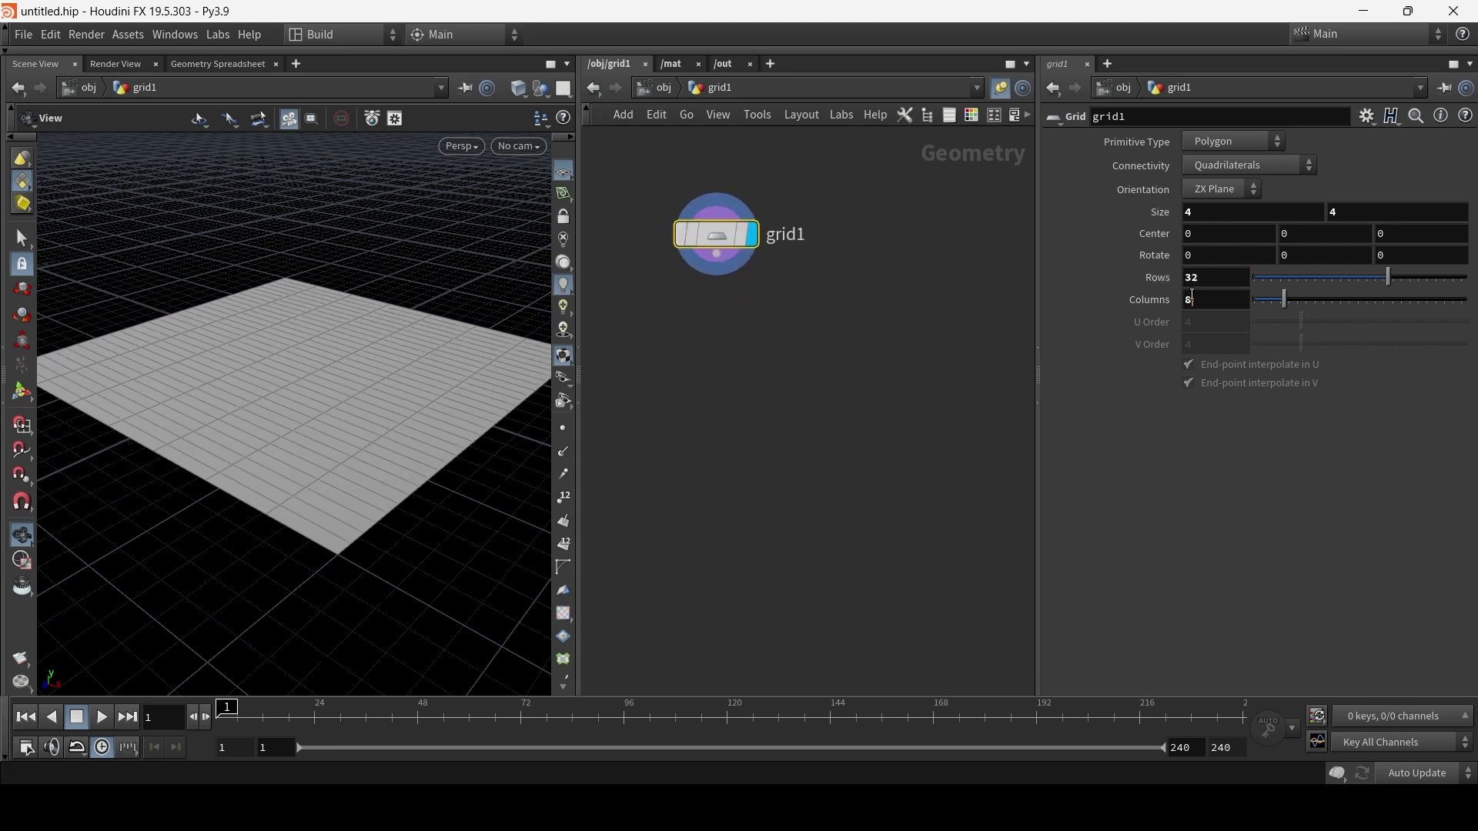
key(Return)
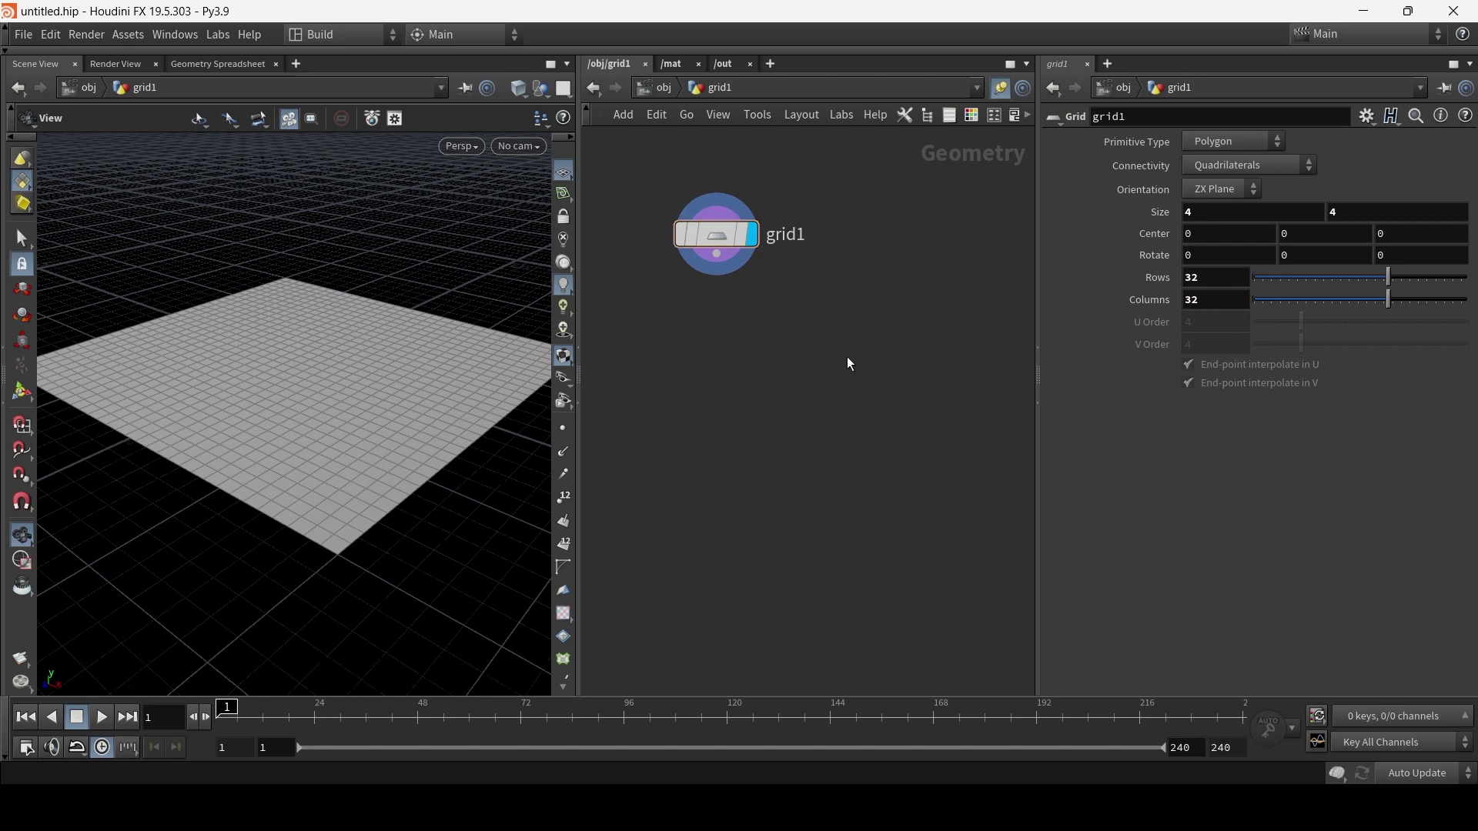
Add an Attribute Noise node below grid1
key(Tab)
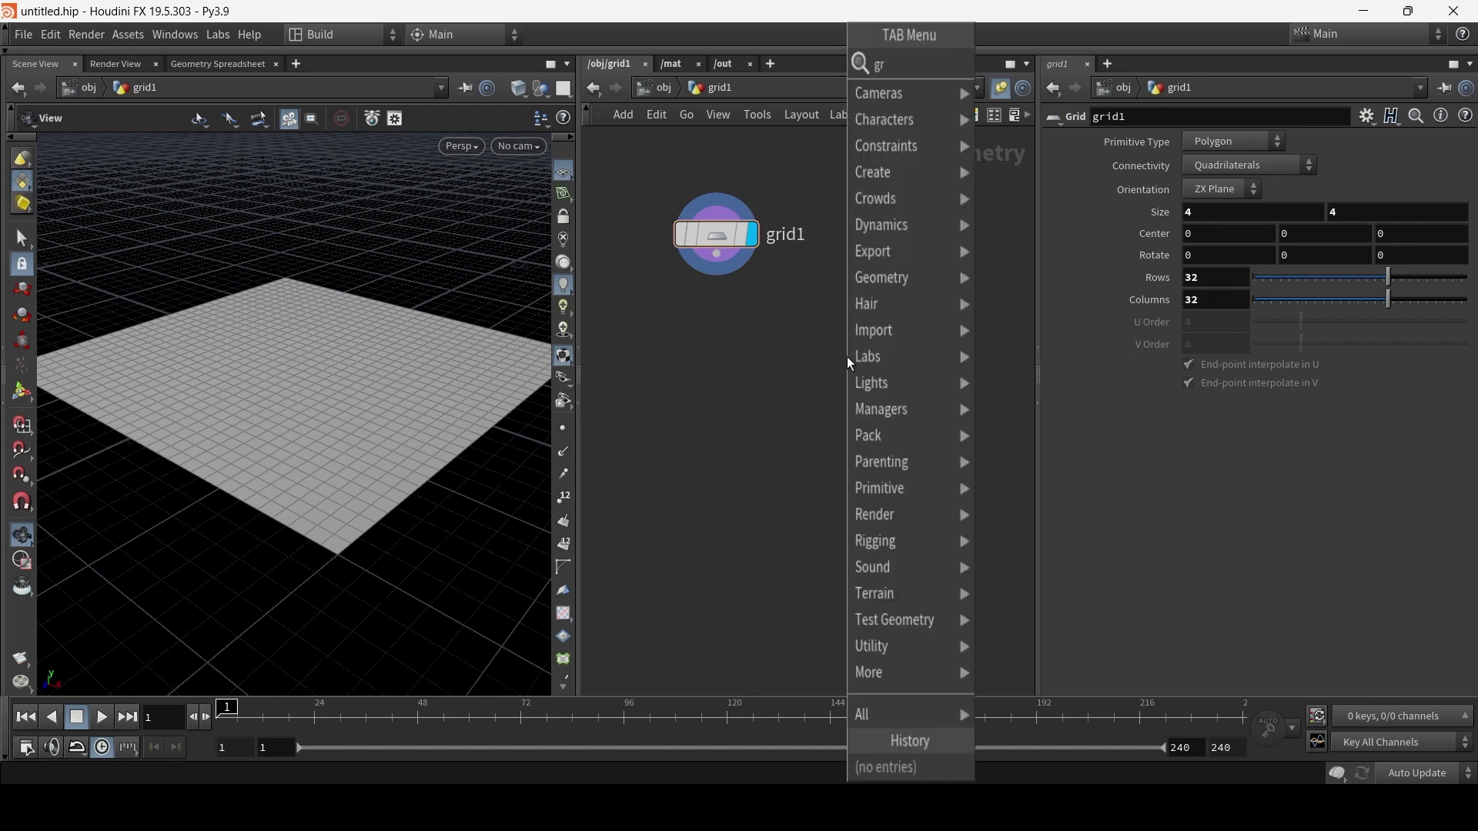
text(noi)
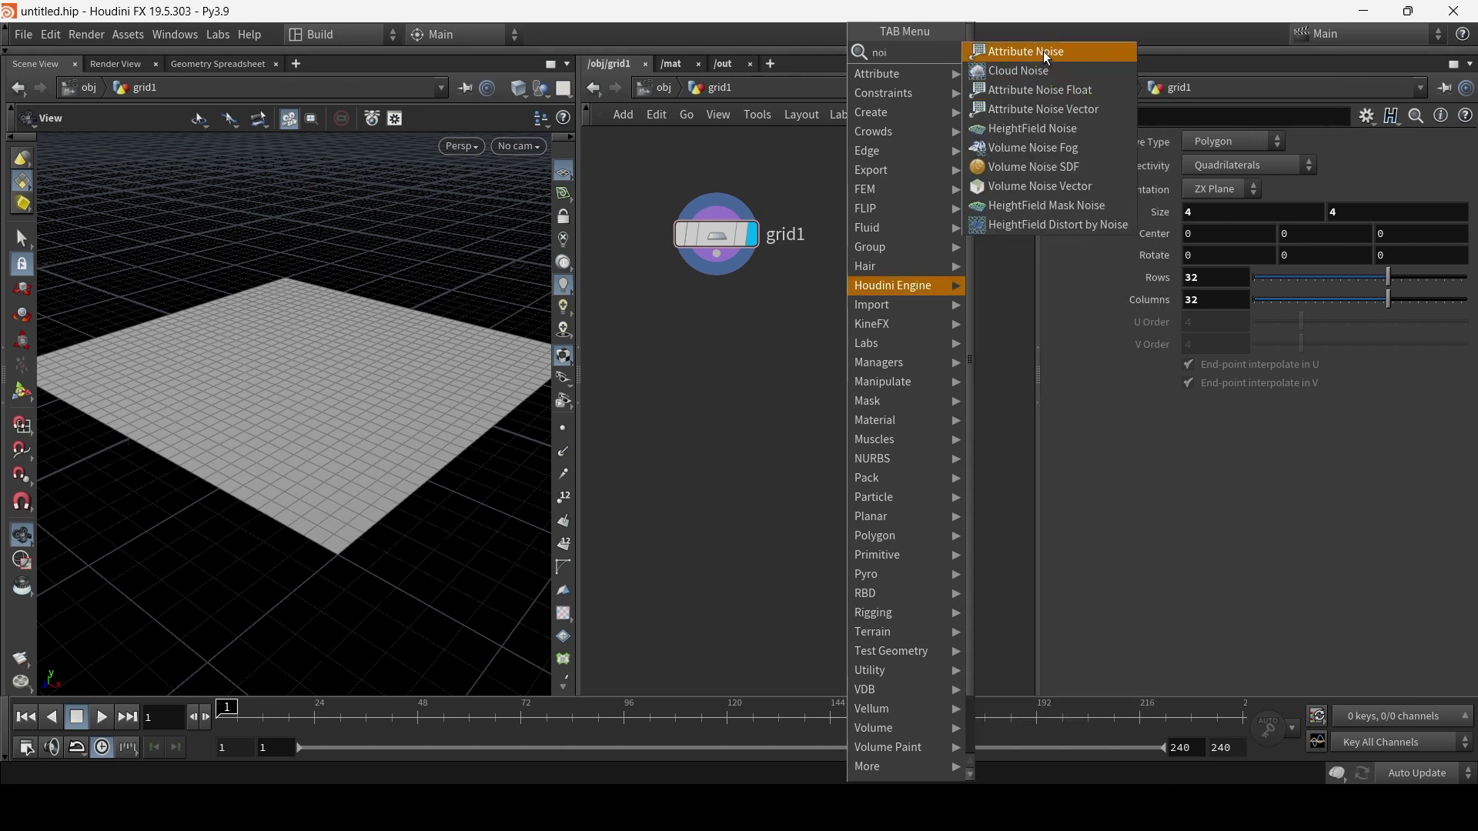
click(1045, 54)
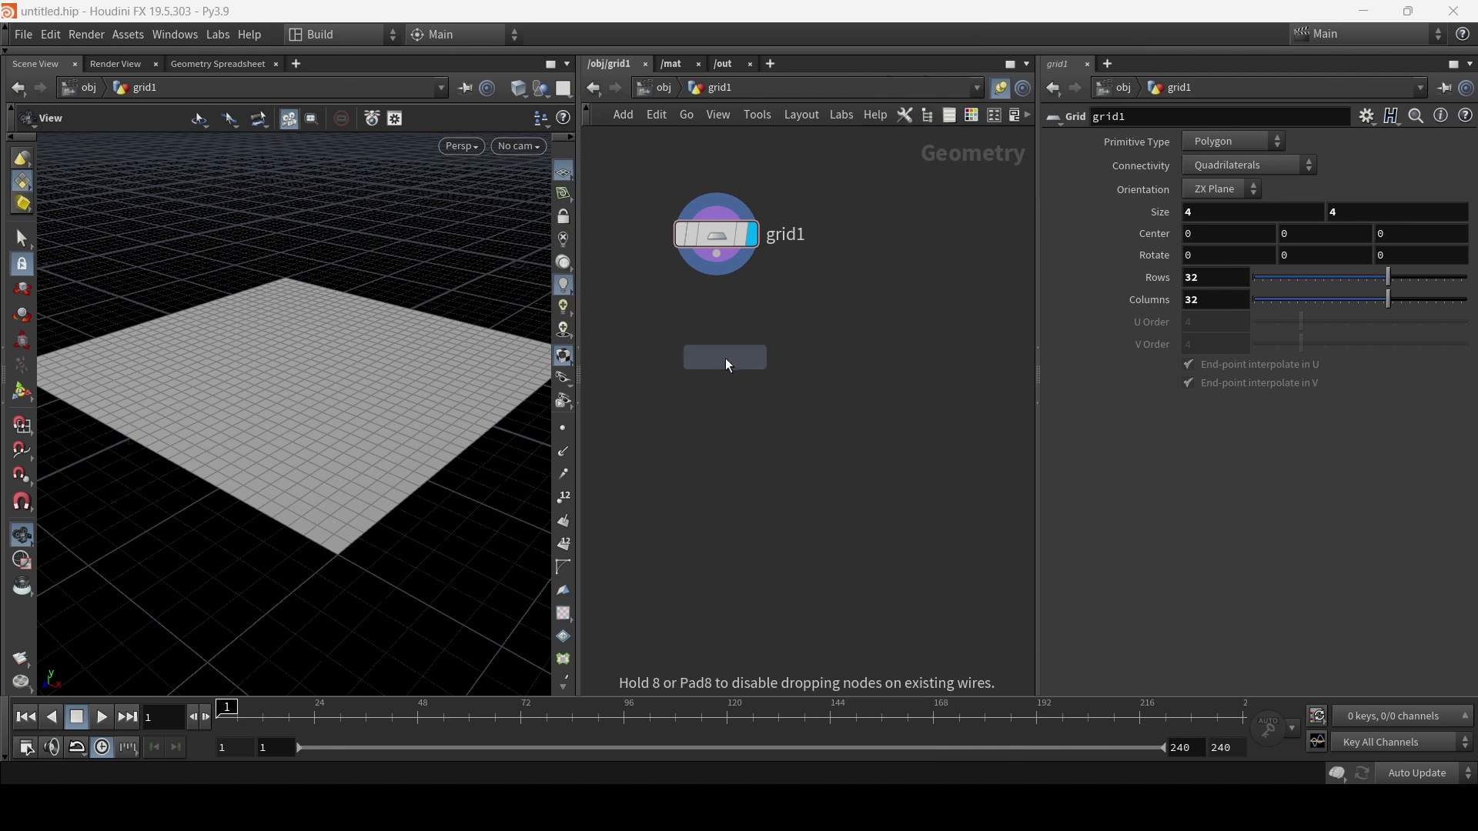
click(725, 358)
drag(720, 355, 678, 372)
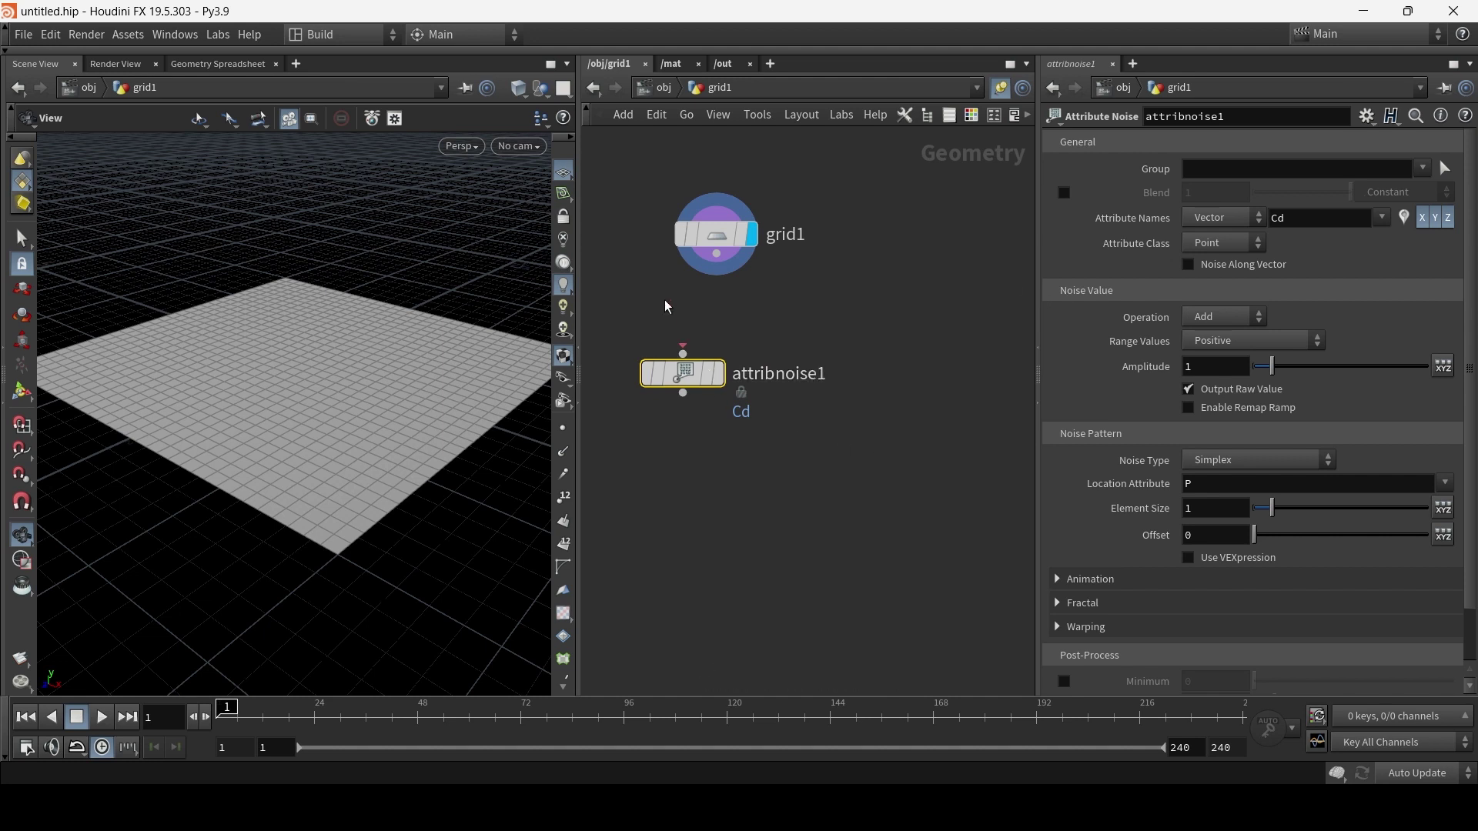
Wire grid1 into attribnoise1, display it, and stop playback
drag(717, 255, 683, 353)
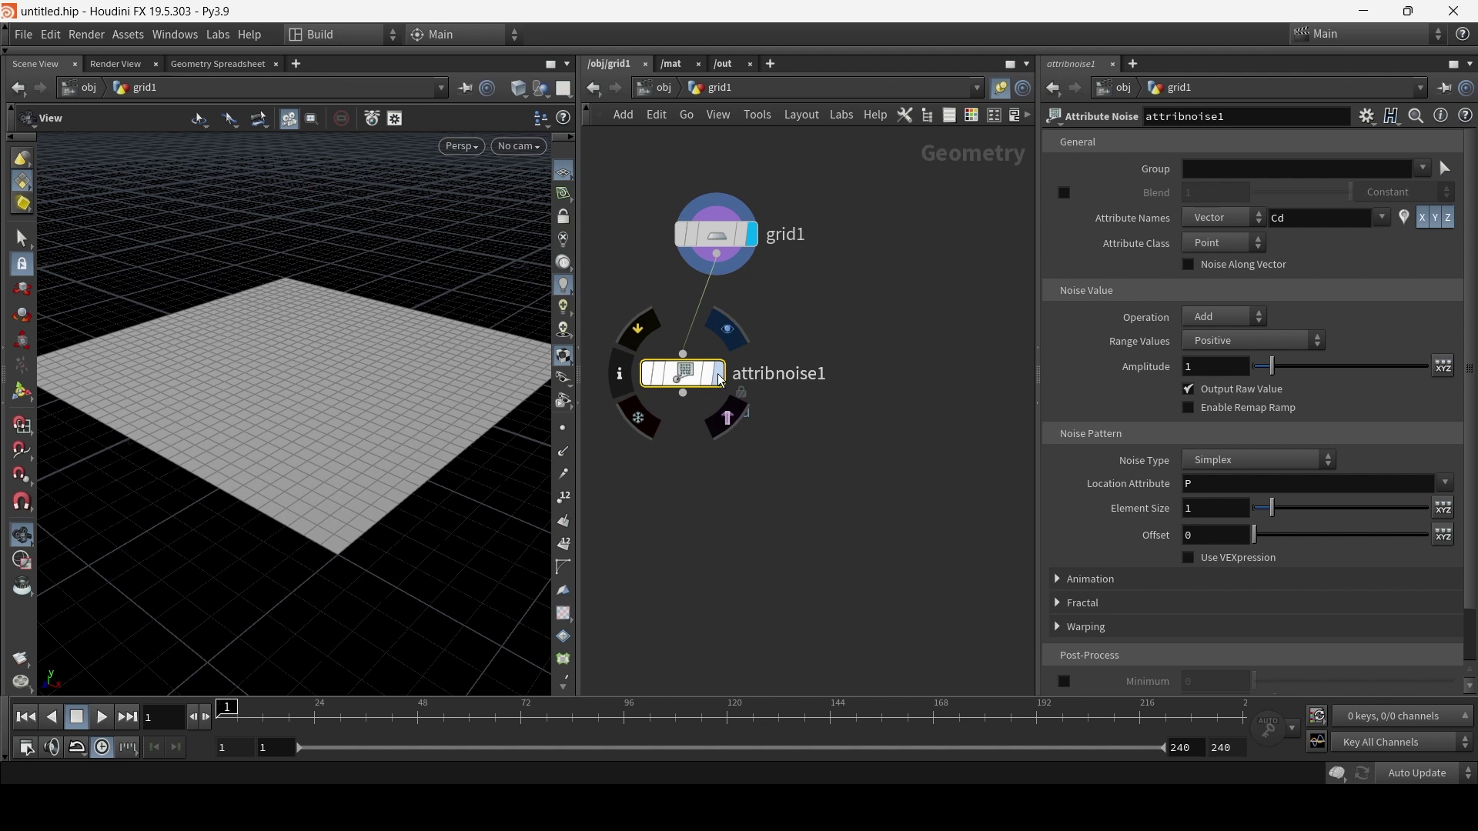
click(719, 372)
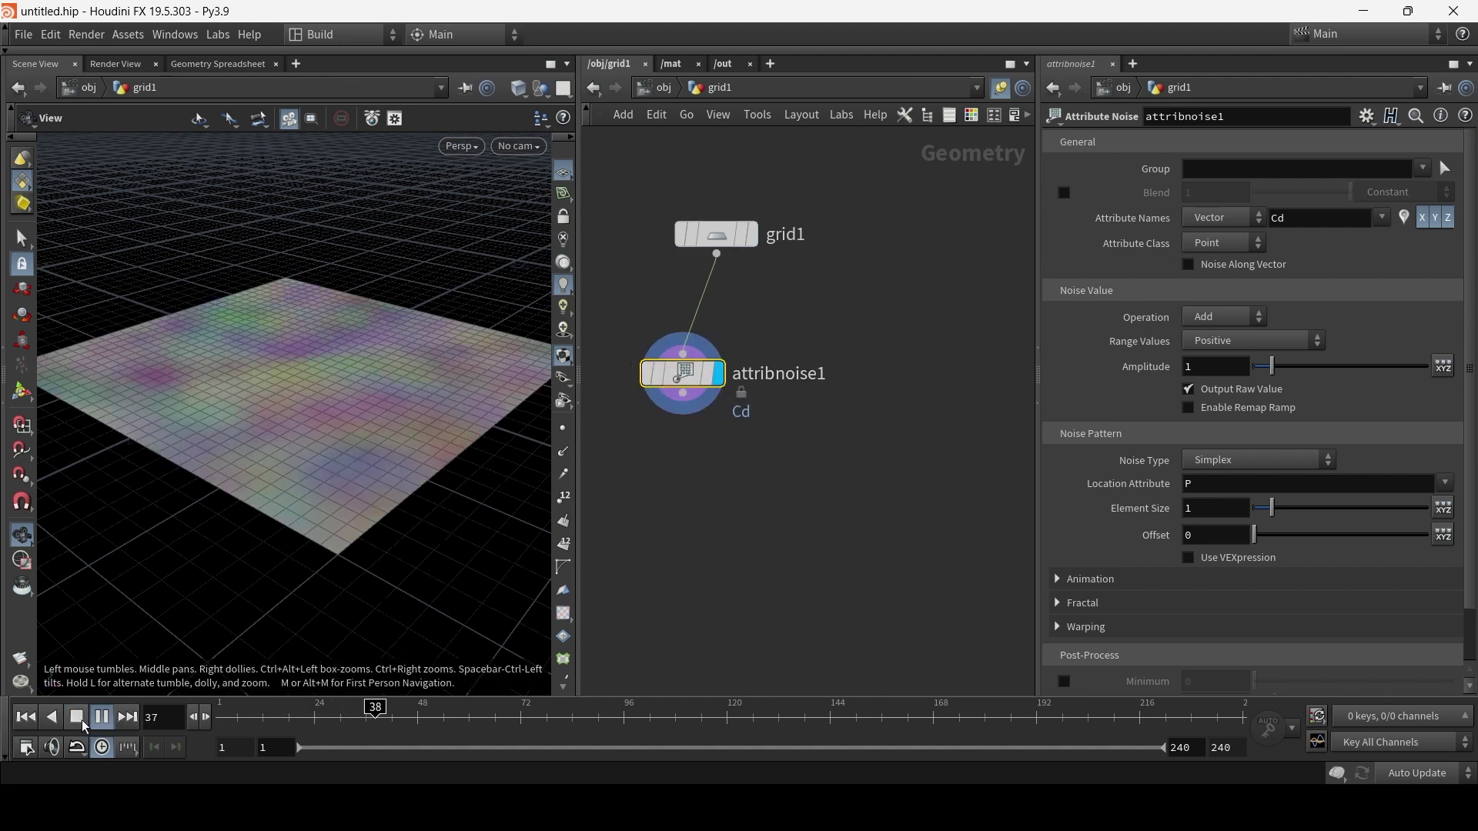
click(77, 718)
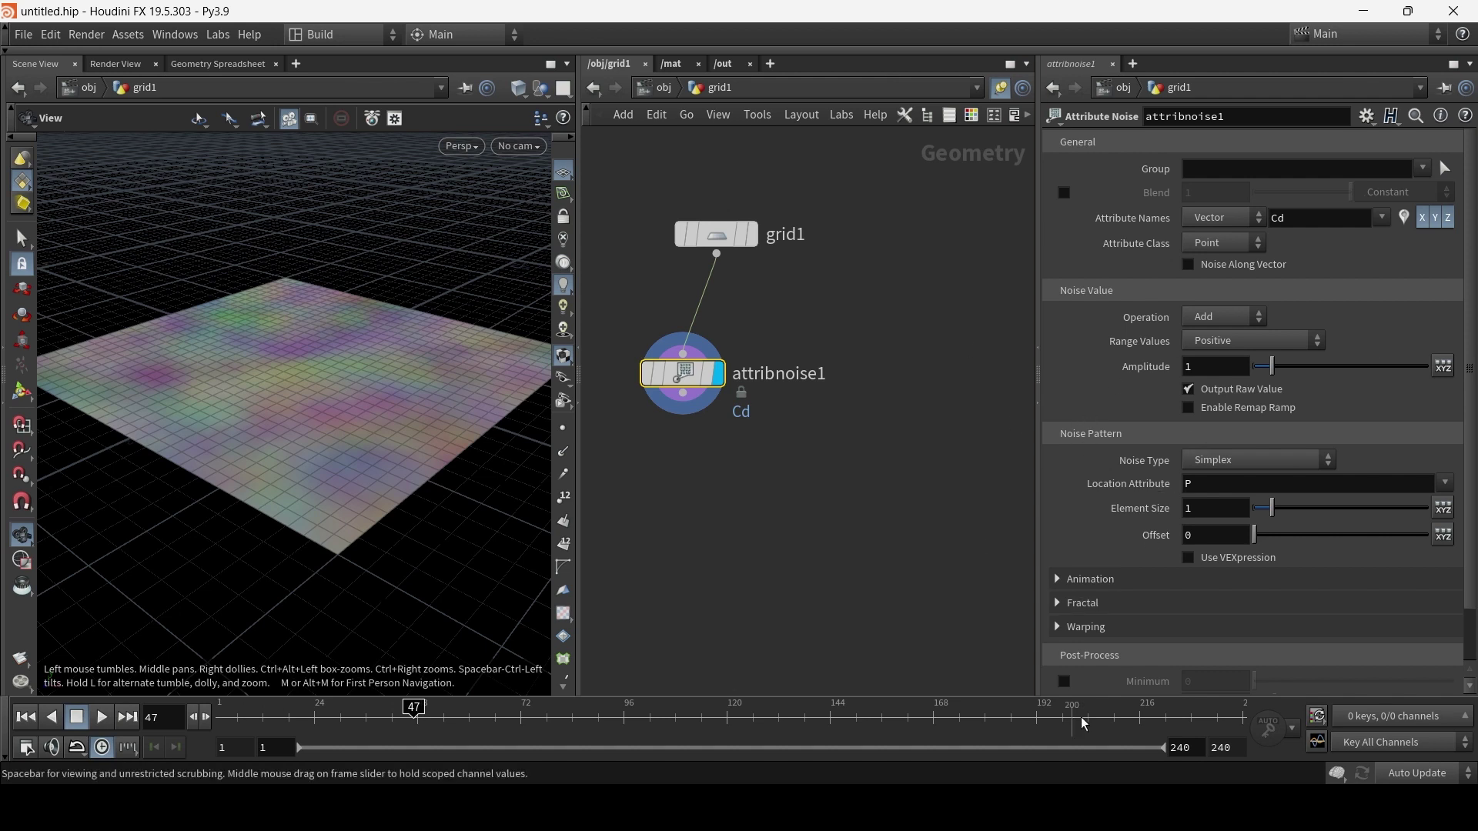
Animate the noise and preview Worley Cellular F2-F1 during playback
click(1058, 579)
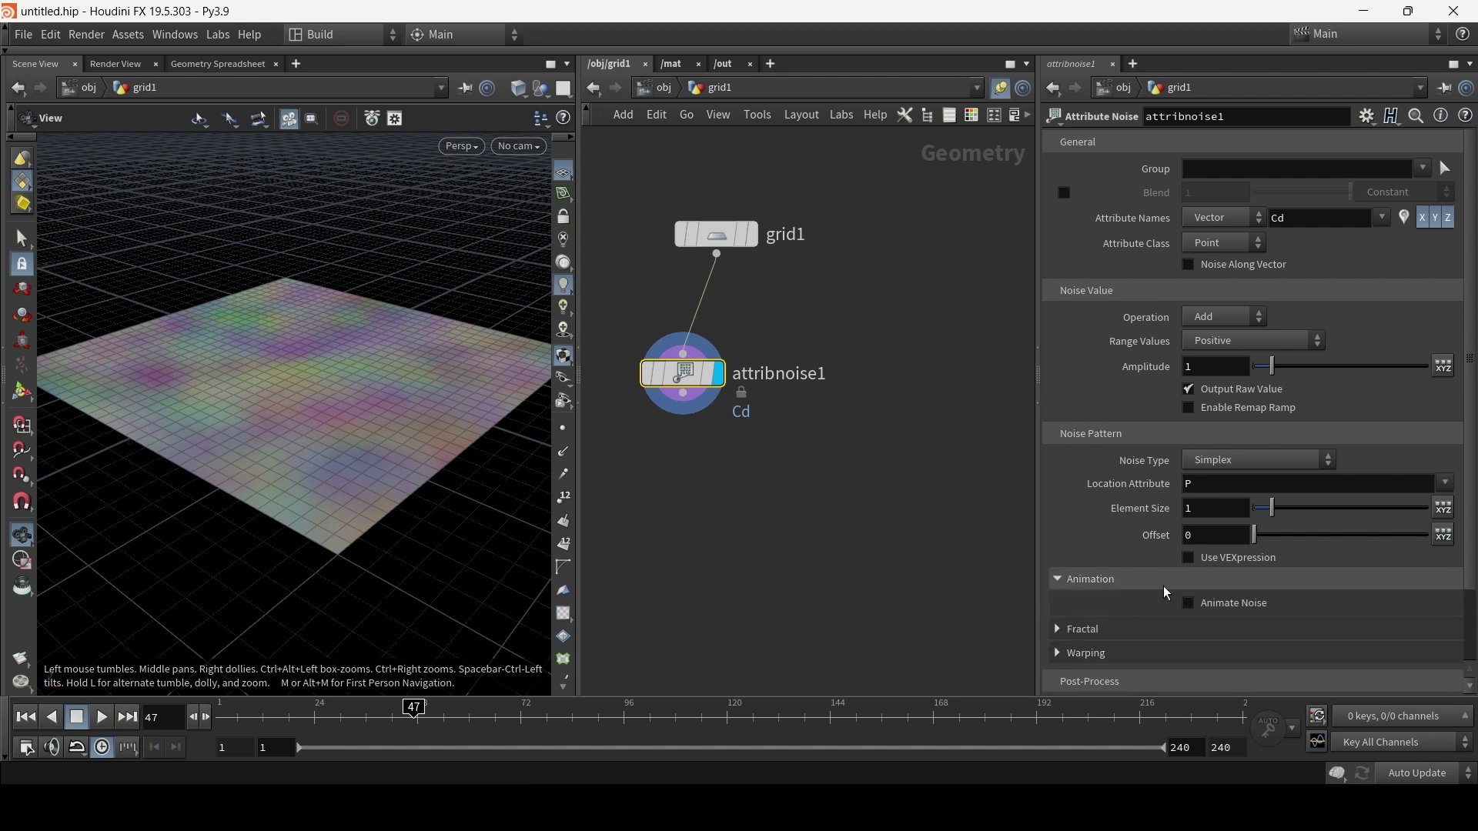
click(107, 720)
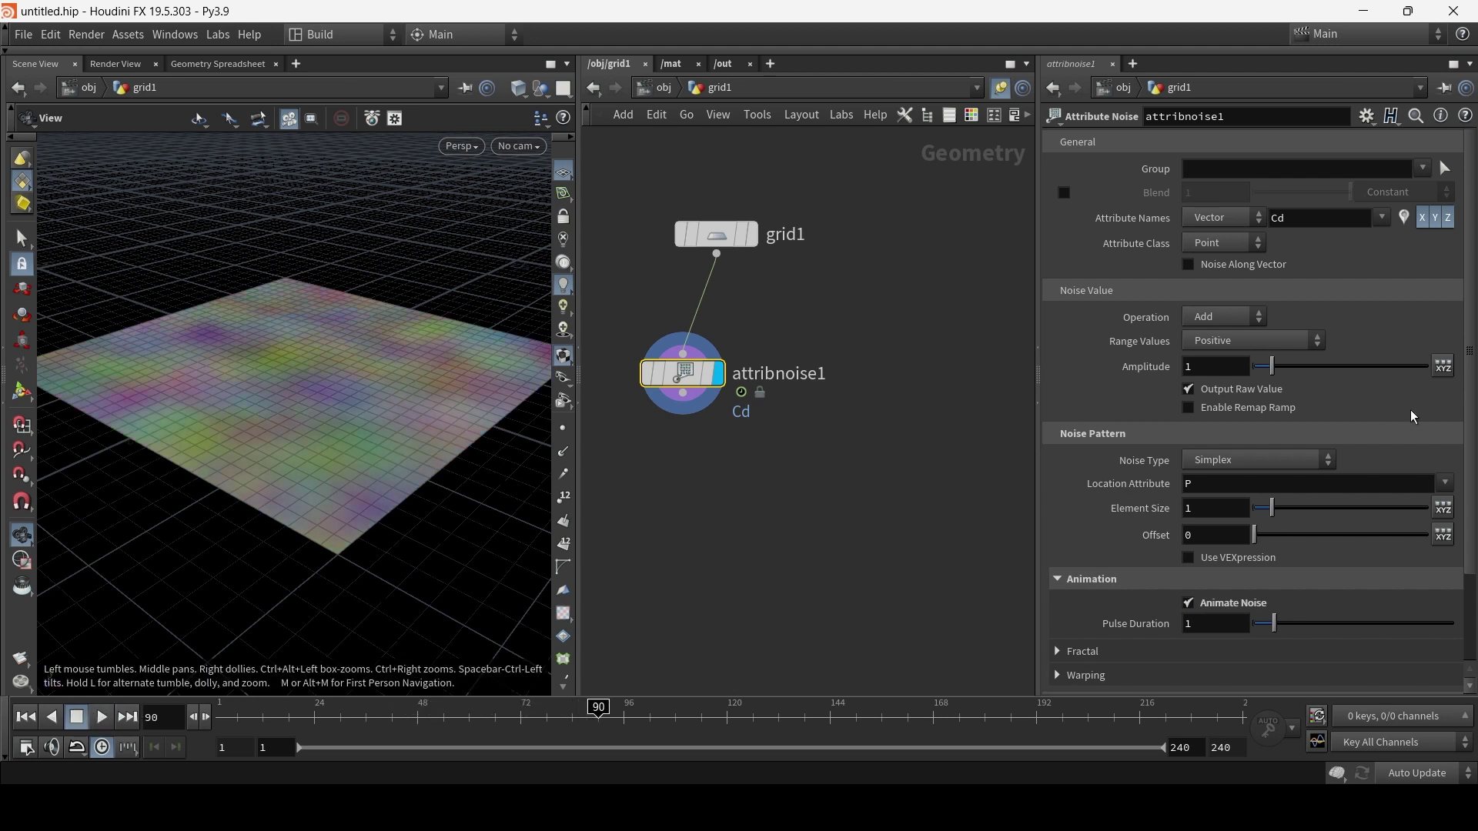
click(1259, 451)
click(1292, 614)
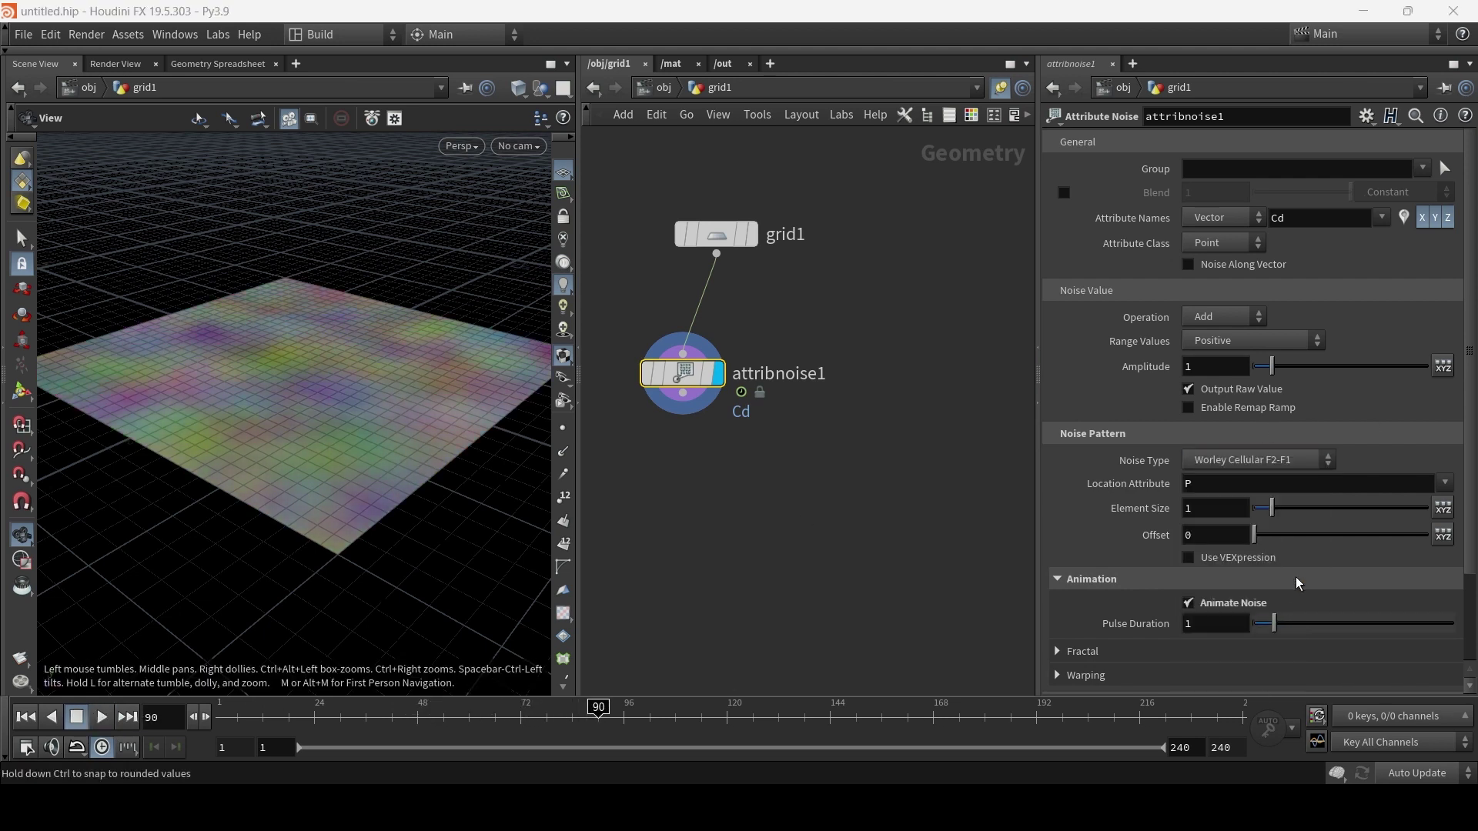
click(101, 717)
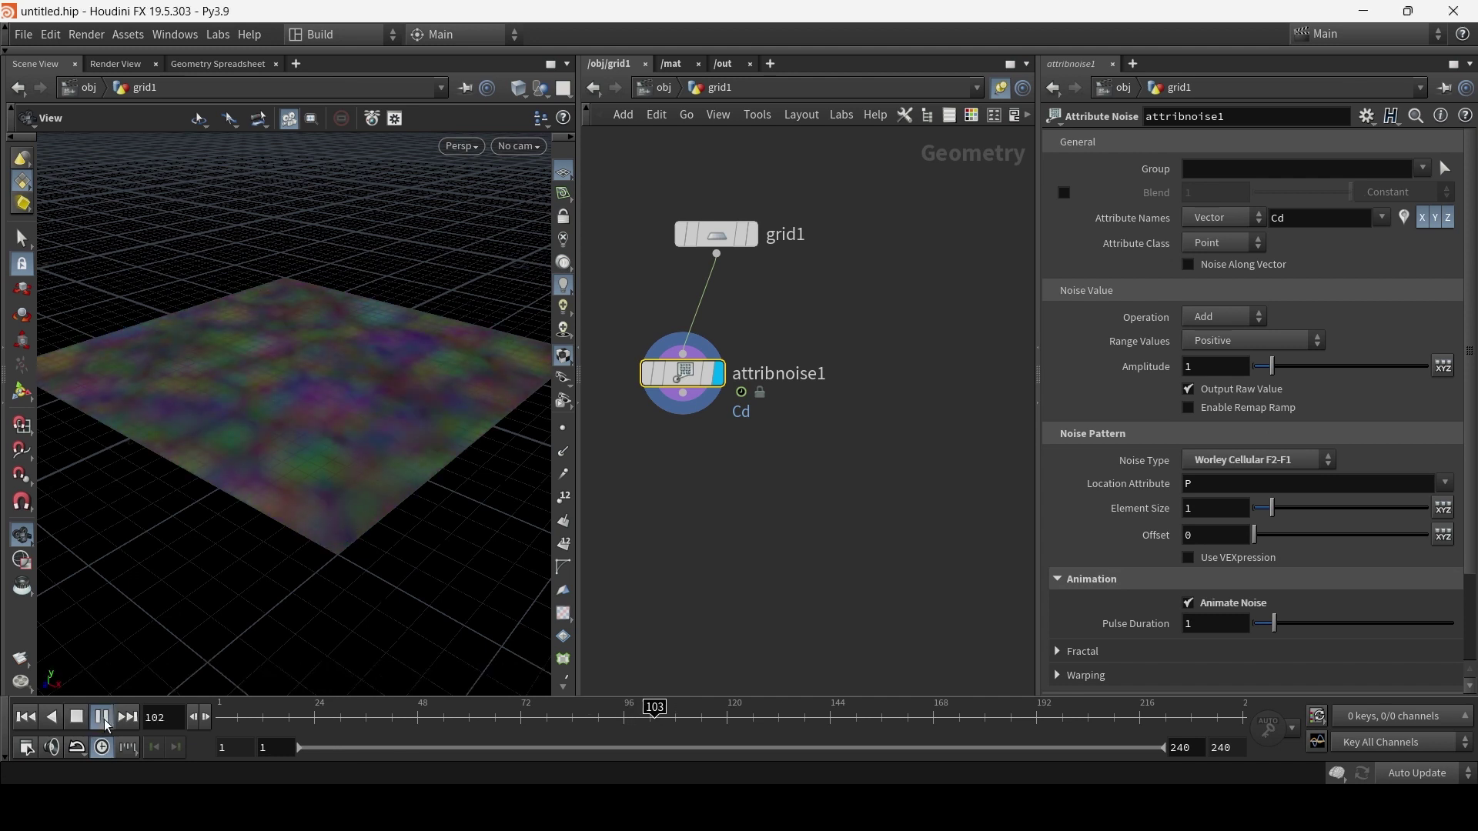
Preview the Perlin and Sparse Convolution noise types while playing
click(1287, 460)
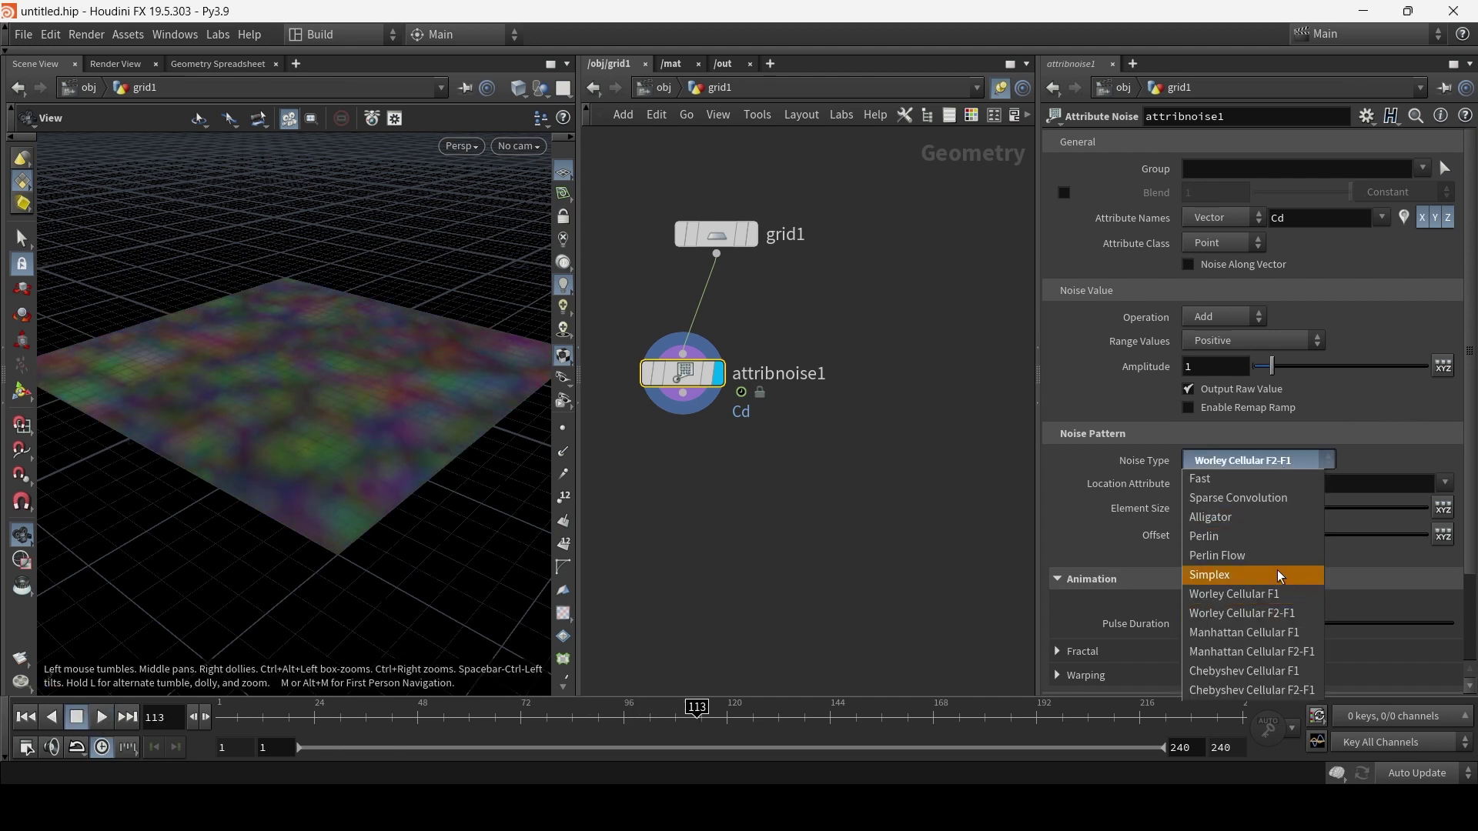
click(1269, 537)
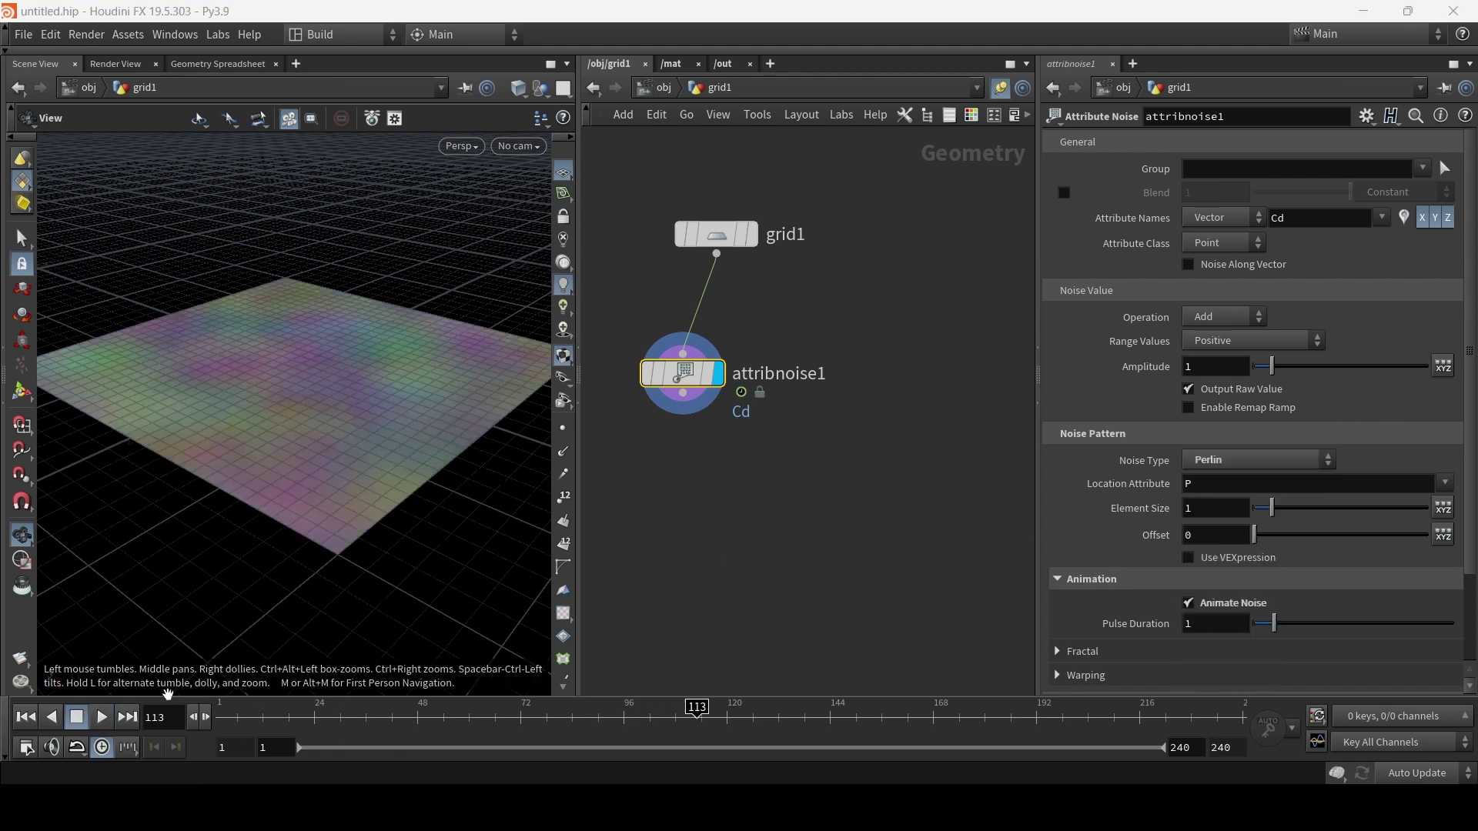
click(104, 724)
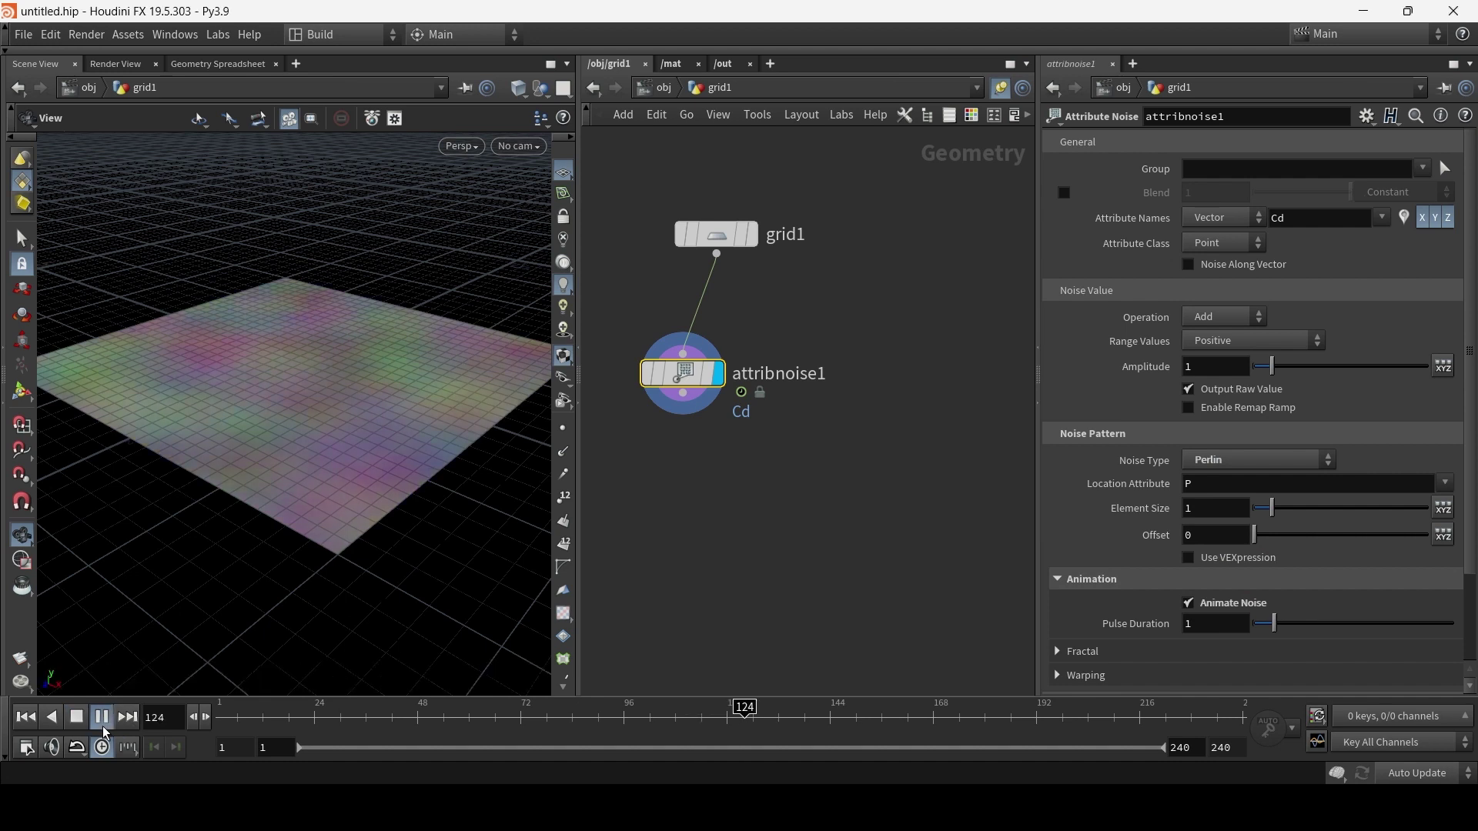
click(1248, 460)
click(1249, 501)
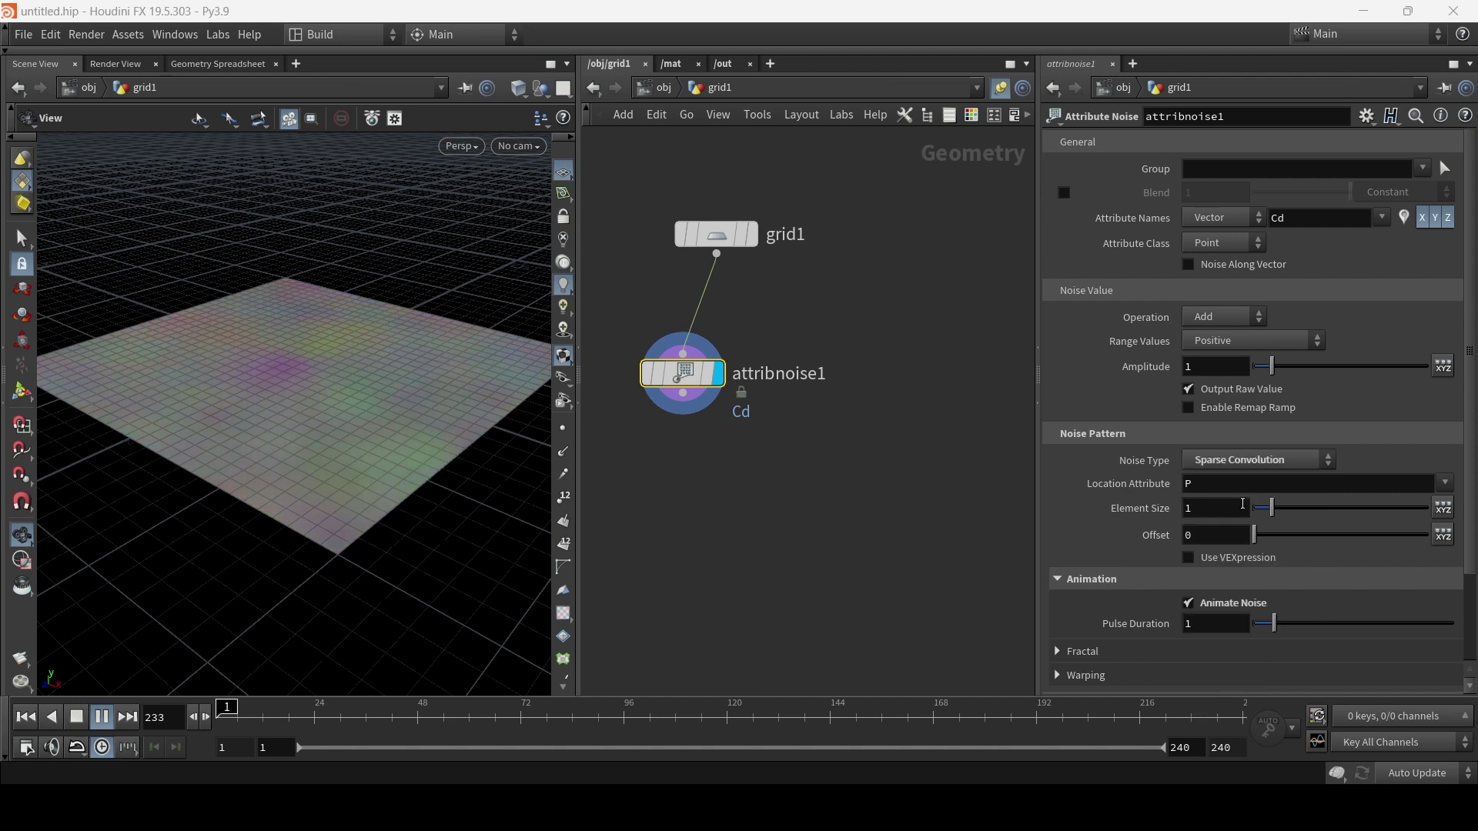
Try Fast and Perlin Flow, settle on Simplex noise, and stop playback
click(1253, 460)
click(1254, 467)
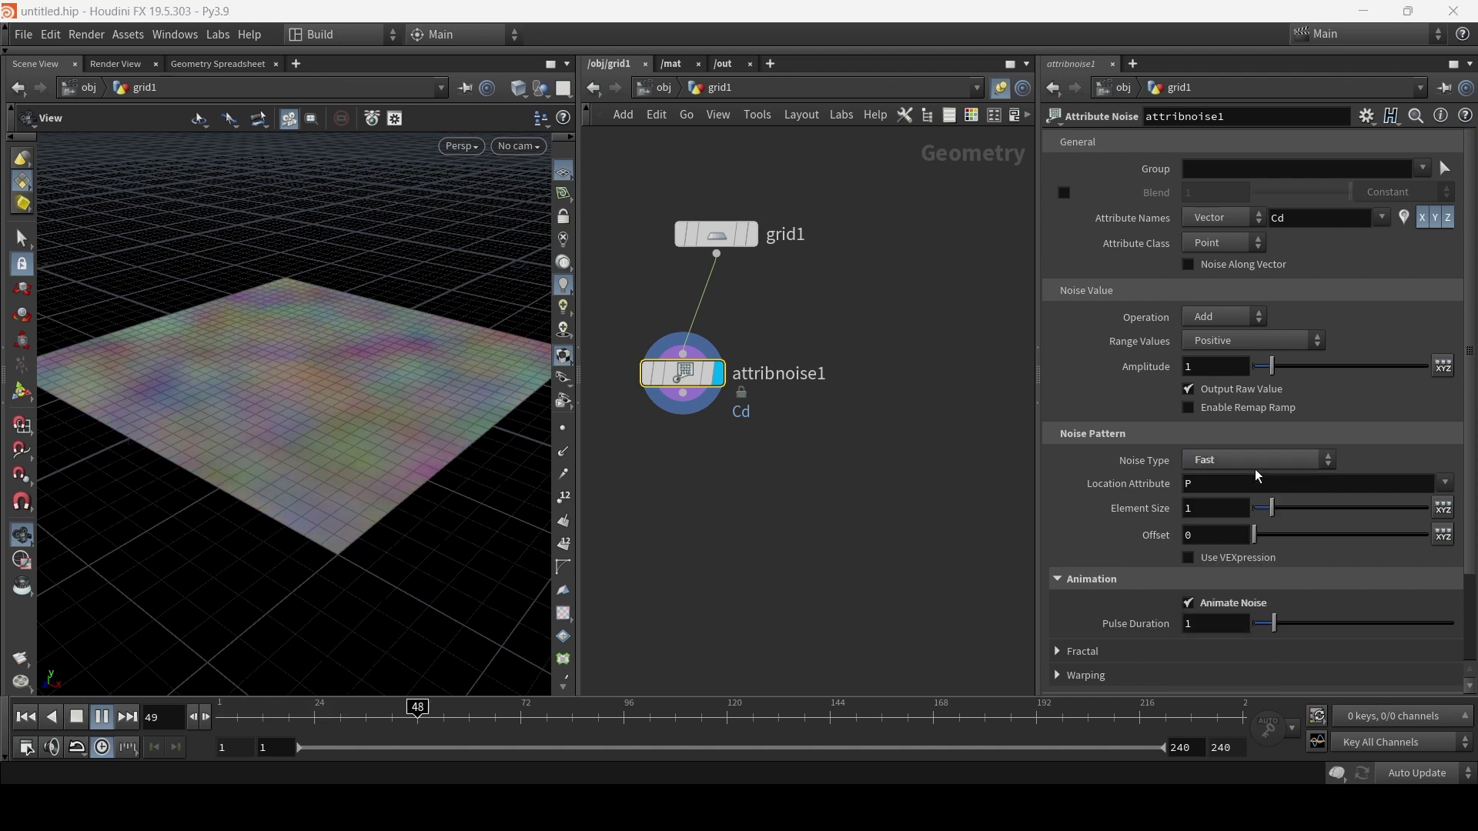
click(1258, 460)
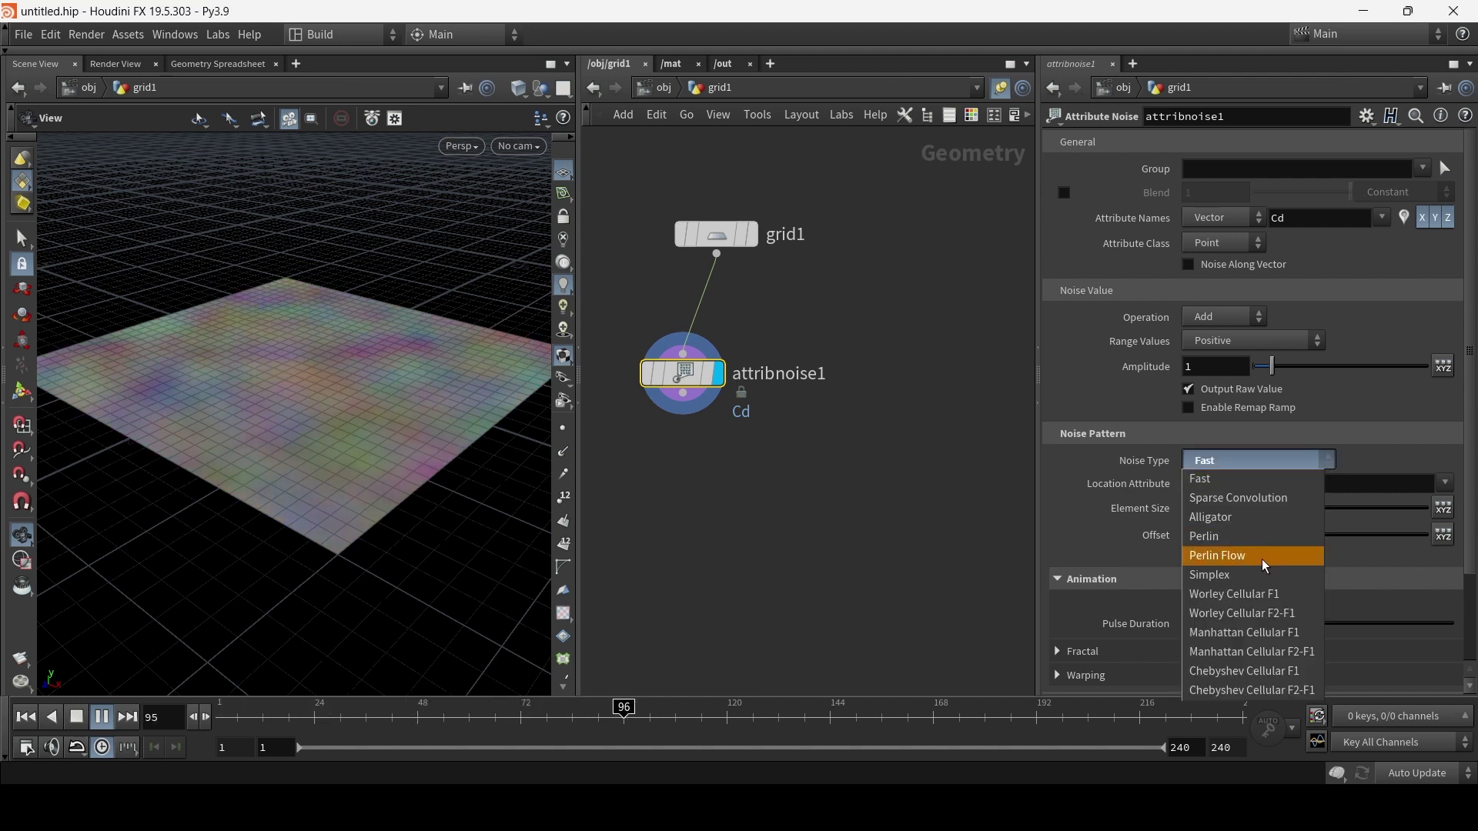
click(1262, 557)
click(1251, 462)
click(1250, 574)
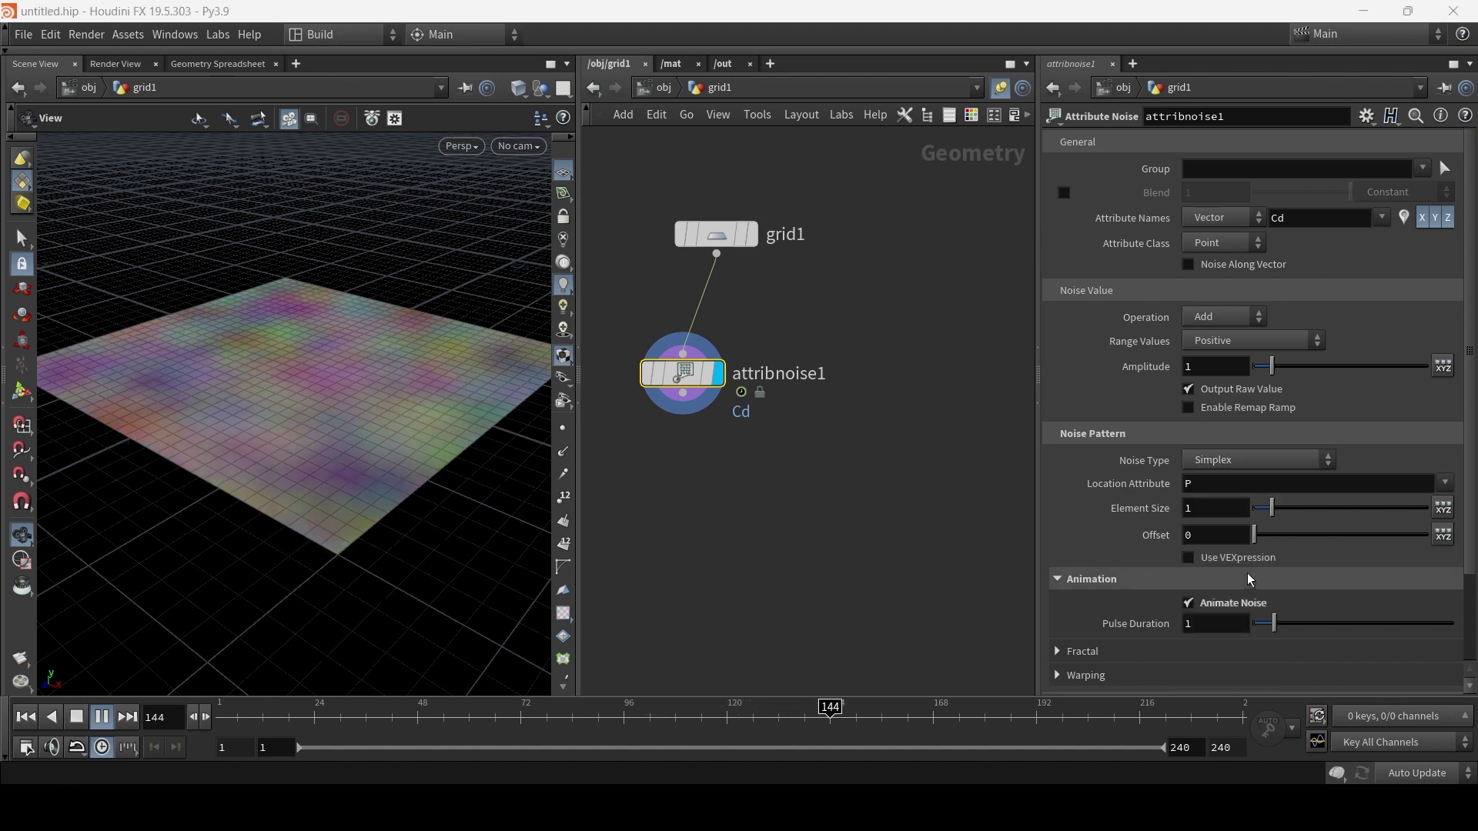
click(77, 716)
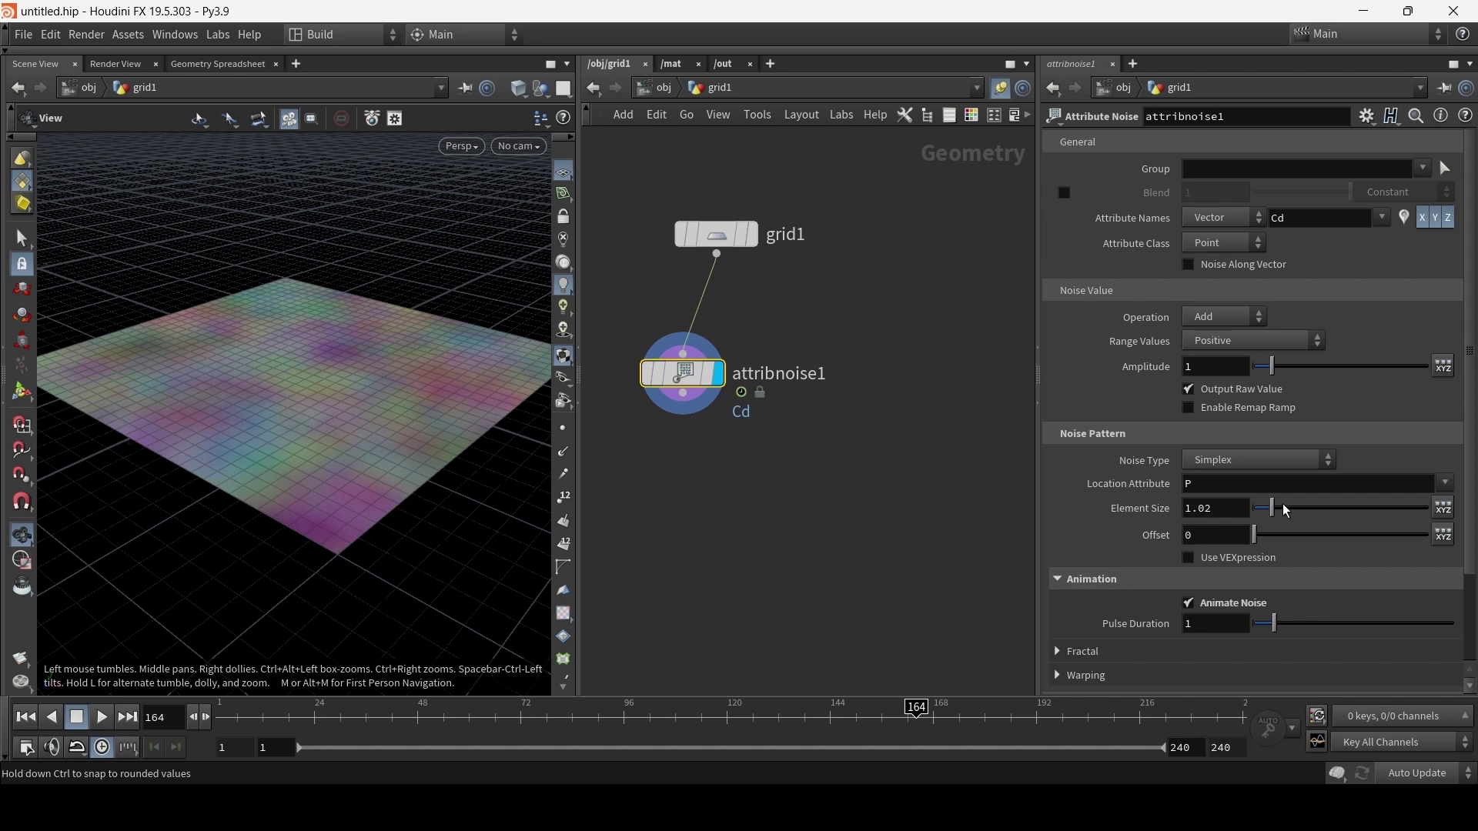
Set attribnoise1 to Primitive class with Element Size 2.36 and Amplitude 2.31
drag(1283, 505, 1295, 503)
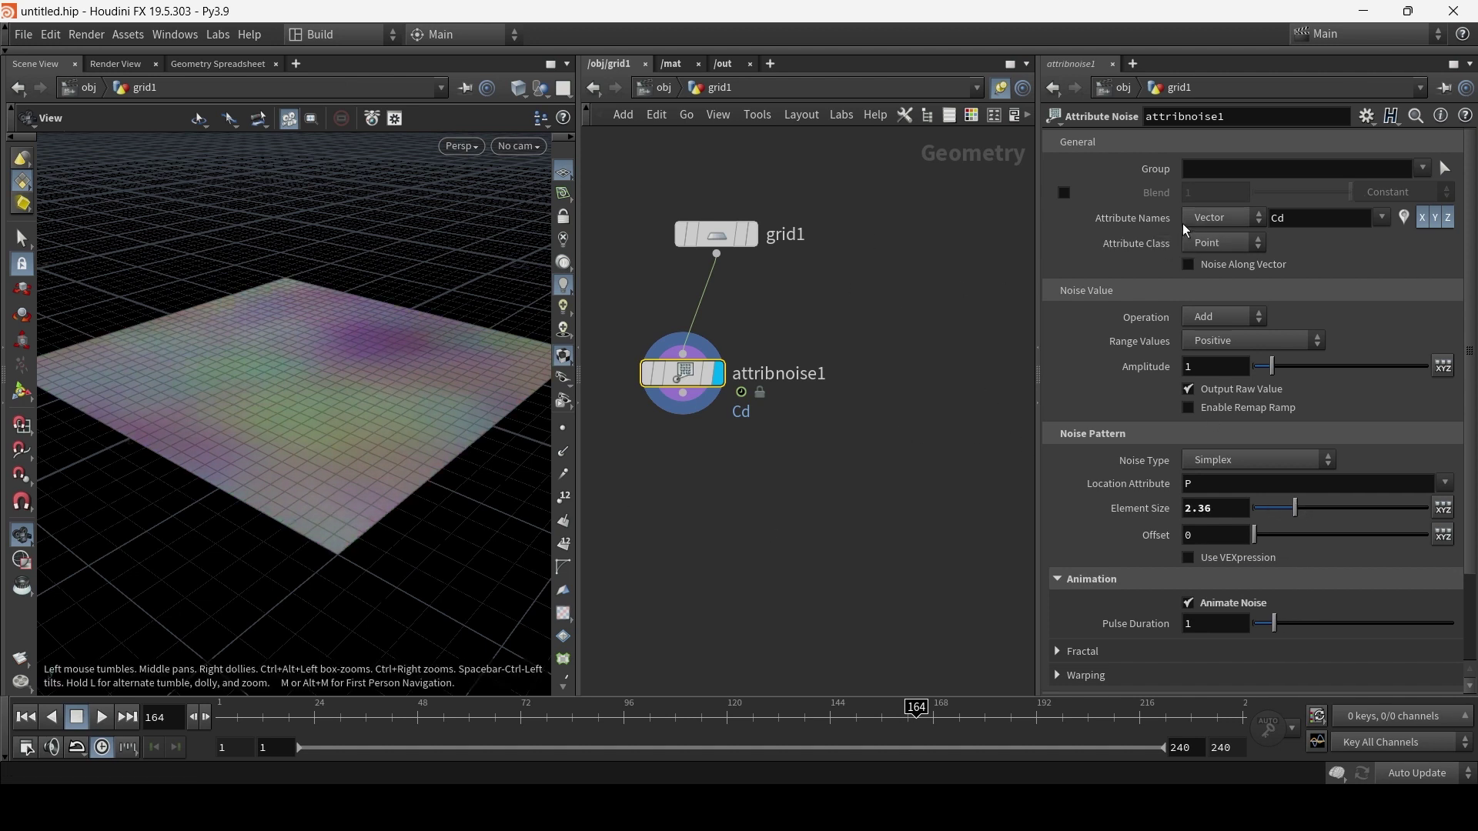
click(1219, 243)
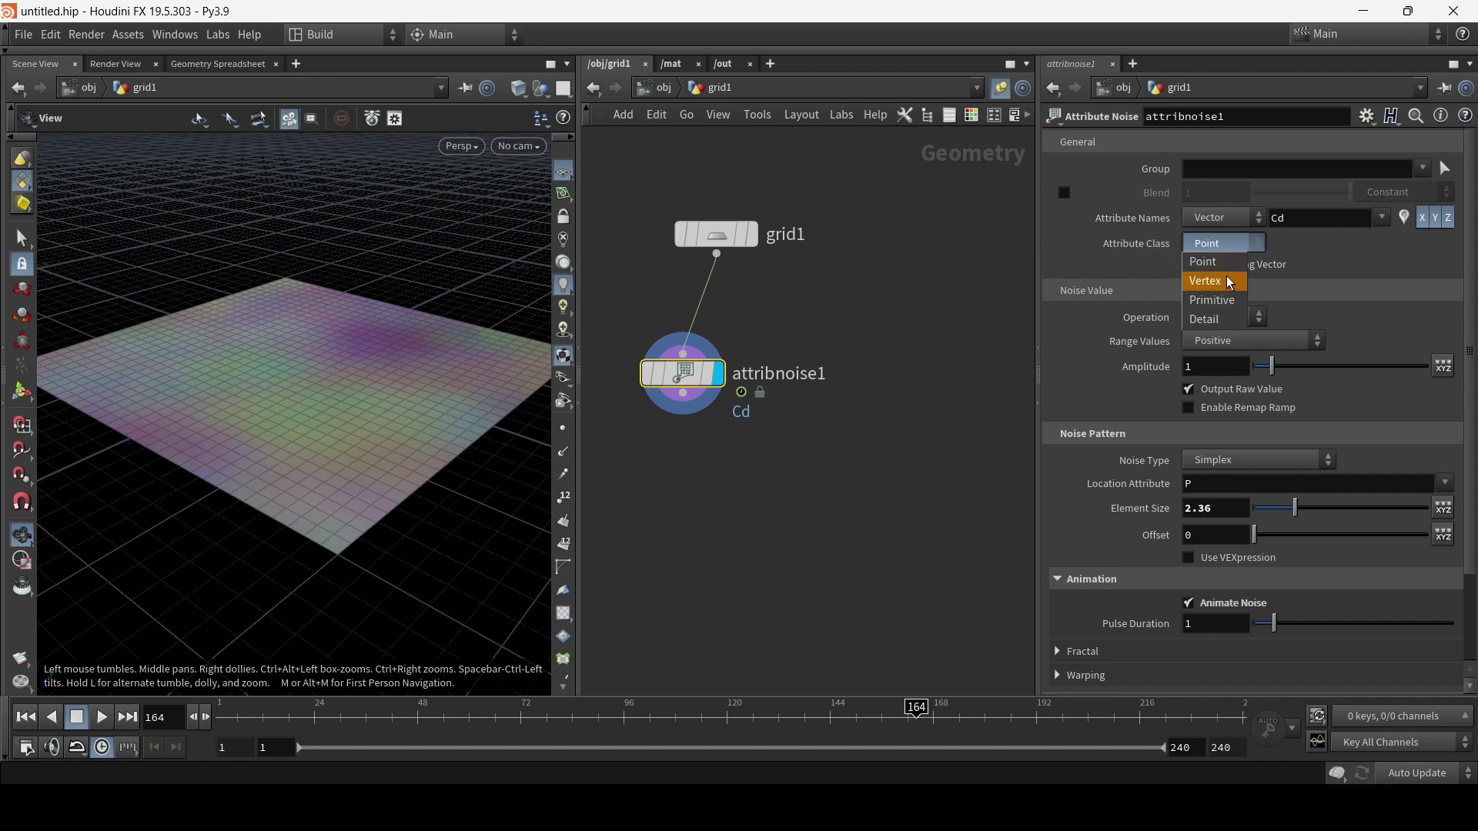
click(1224, 302)
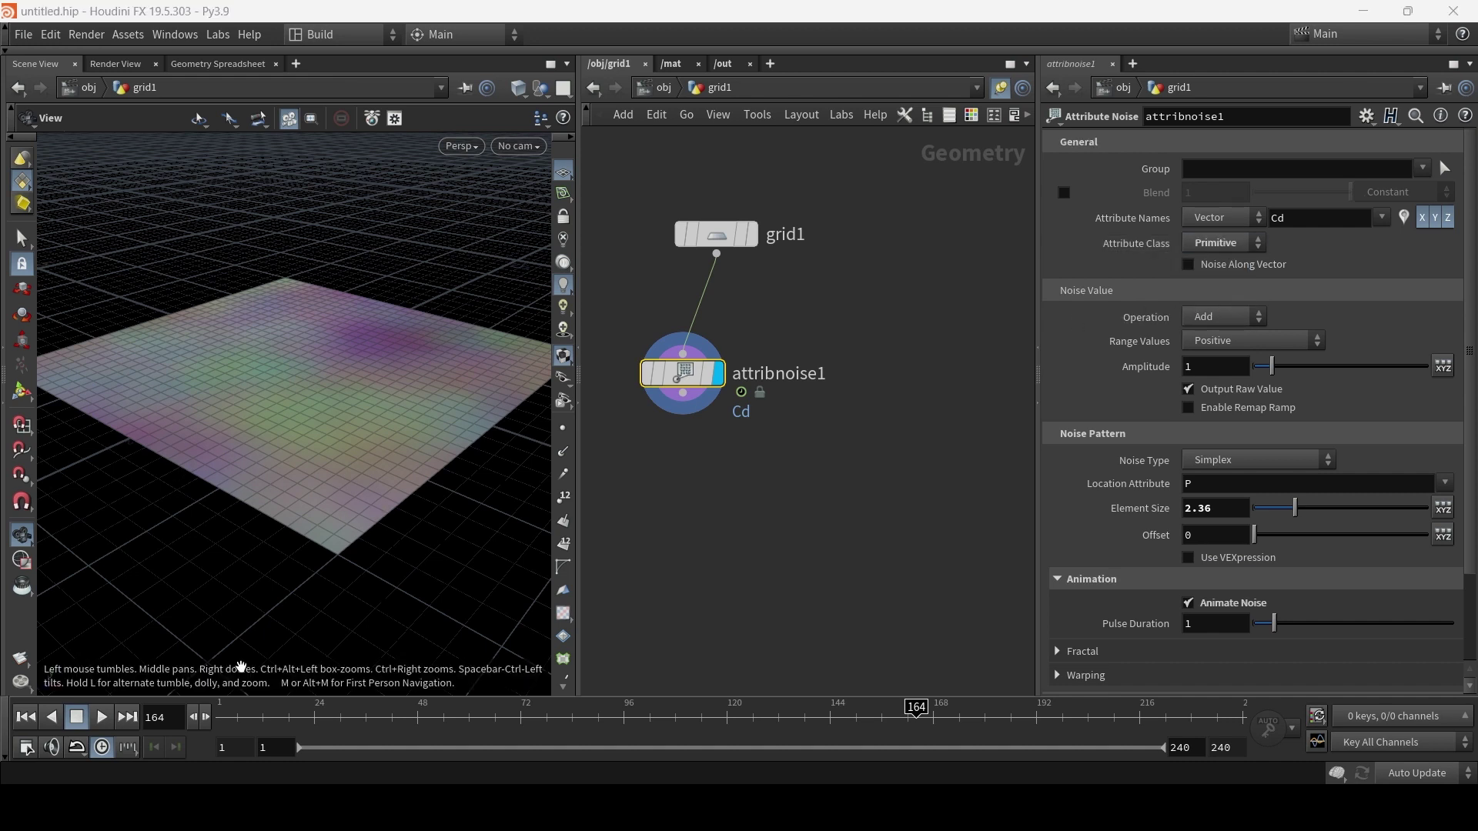
click(101, 718)
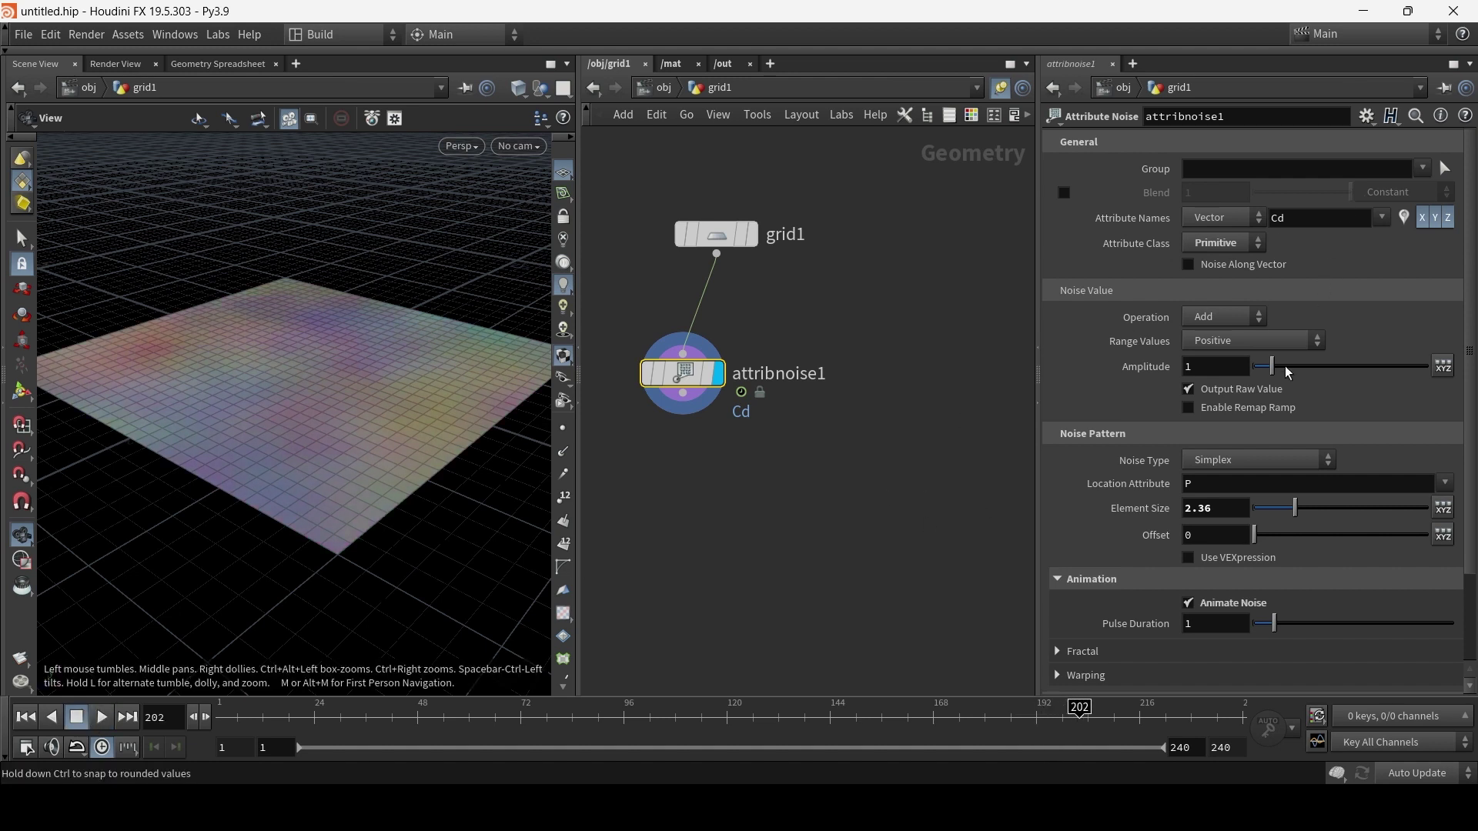
drag(1274, 372, 1294, 368)
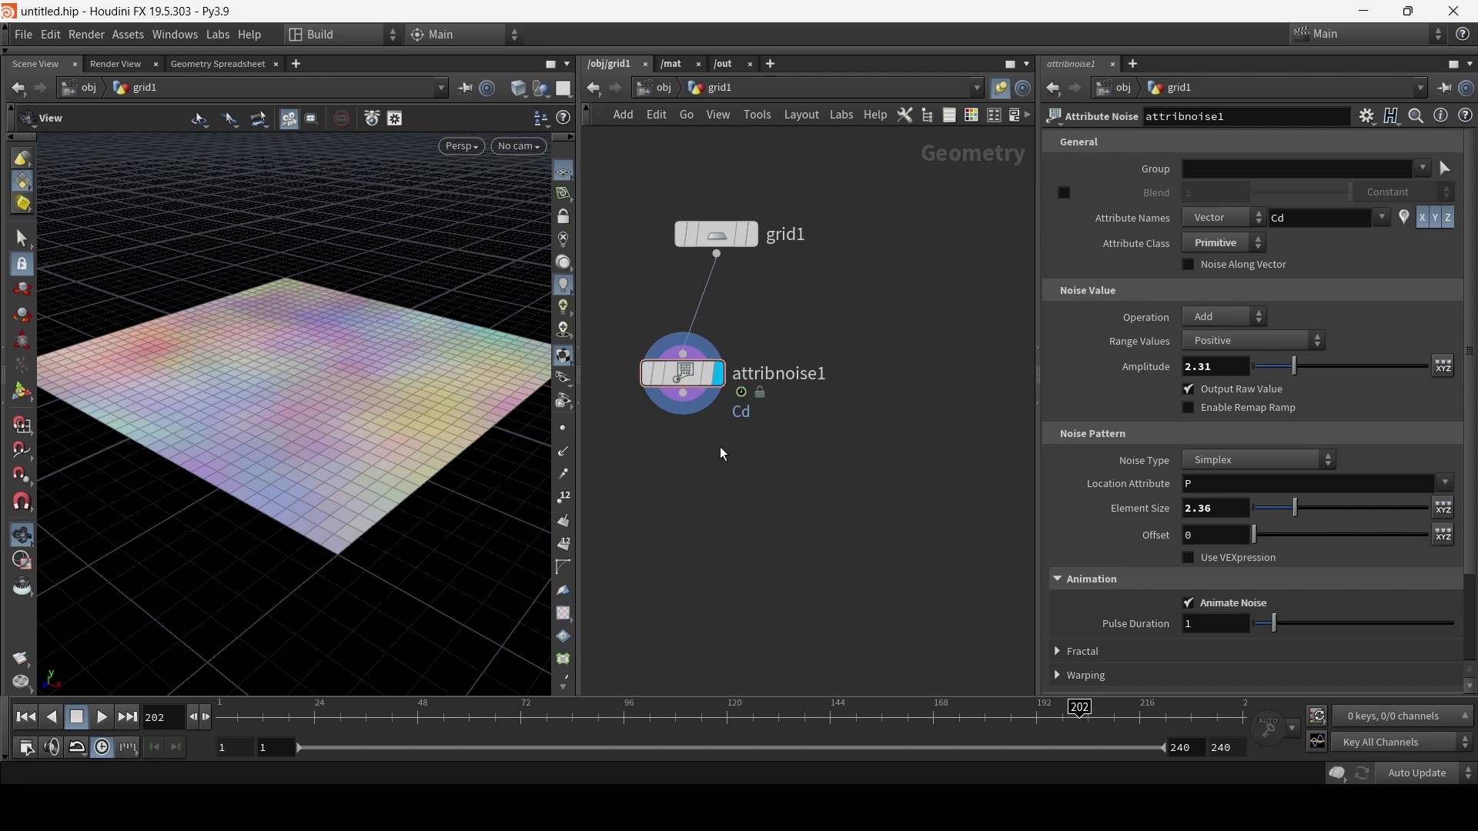
key(Tab)
Add a PolyExtrude node fed by attribnoise1 and make it the displayed node
text(poly)
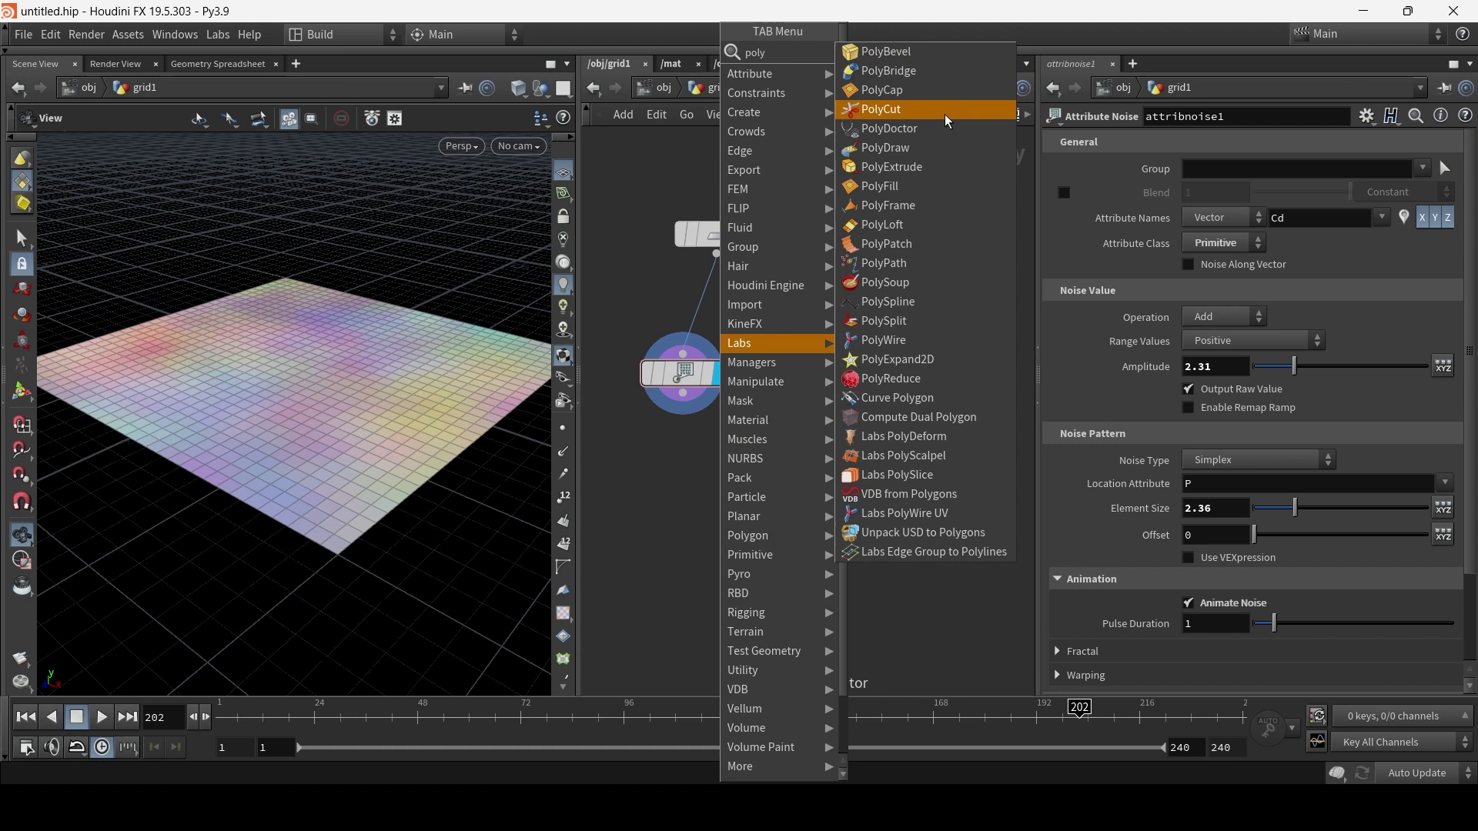
text(c)
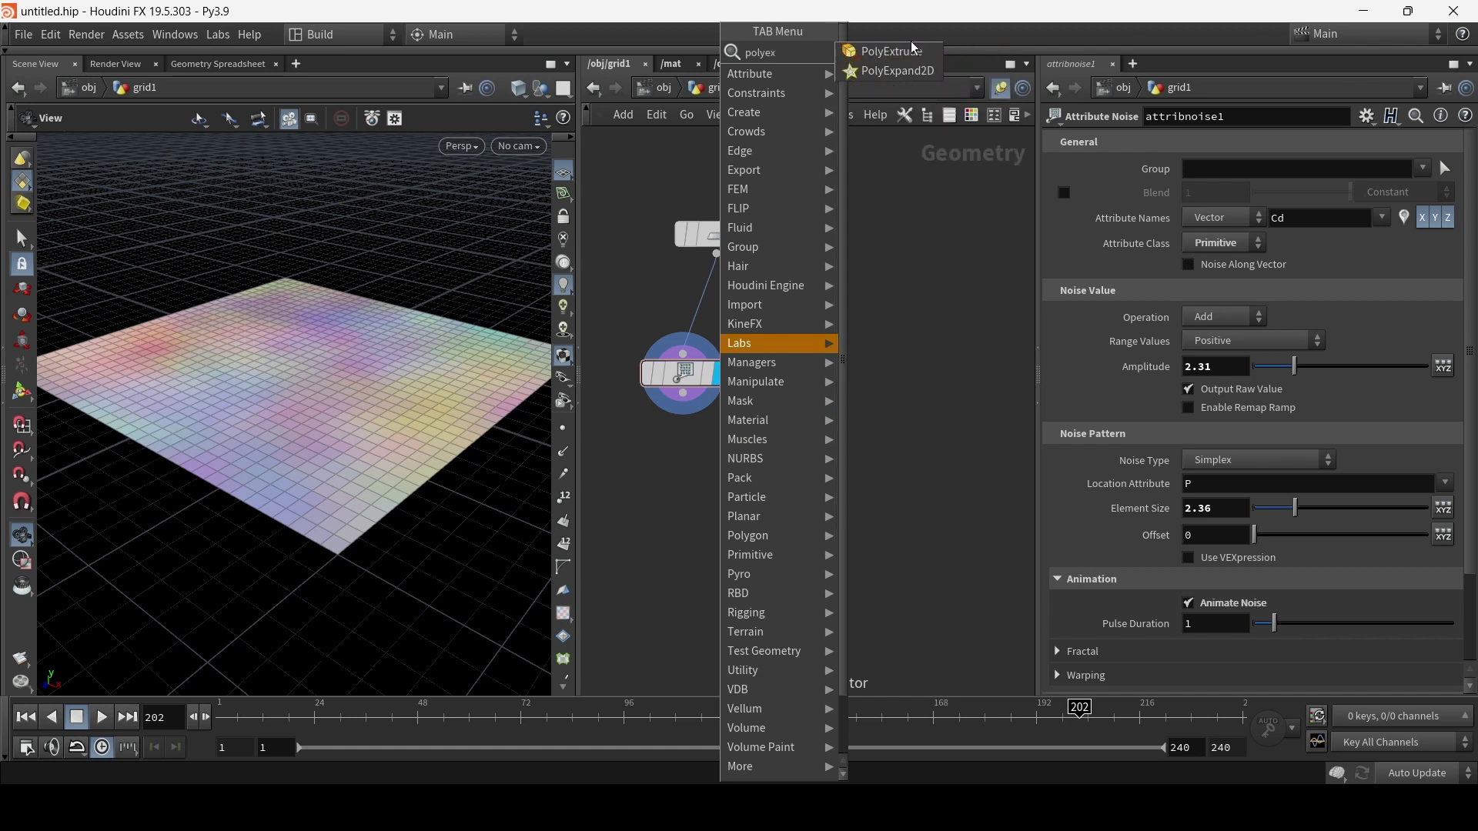
key(Return)
click(727, 510)
click(682, 394)
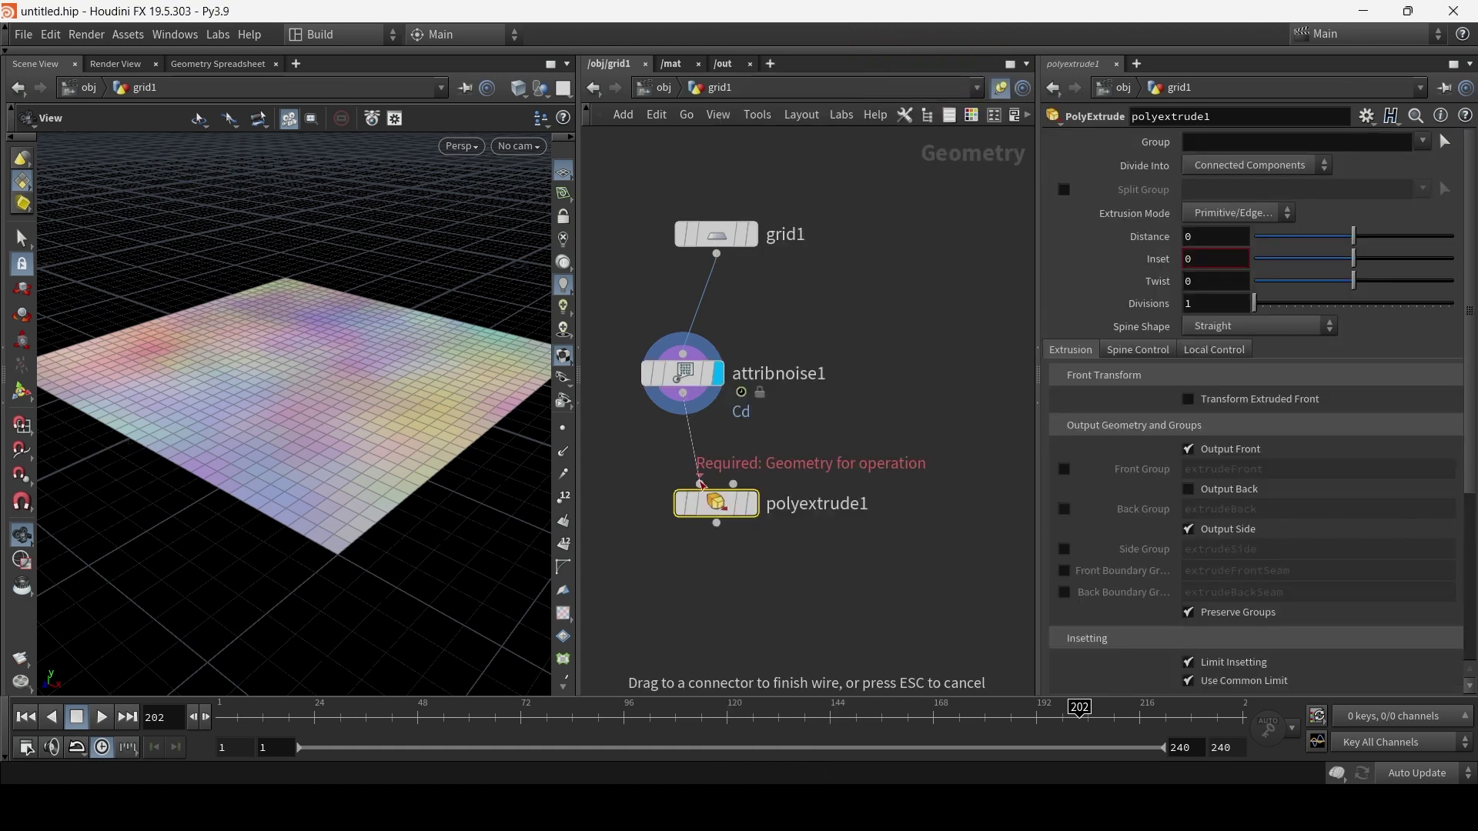
click(700, 484)
click(753, 503)
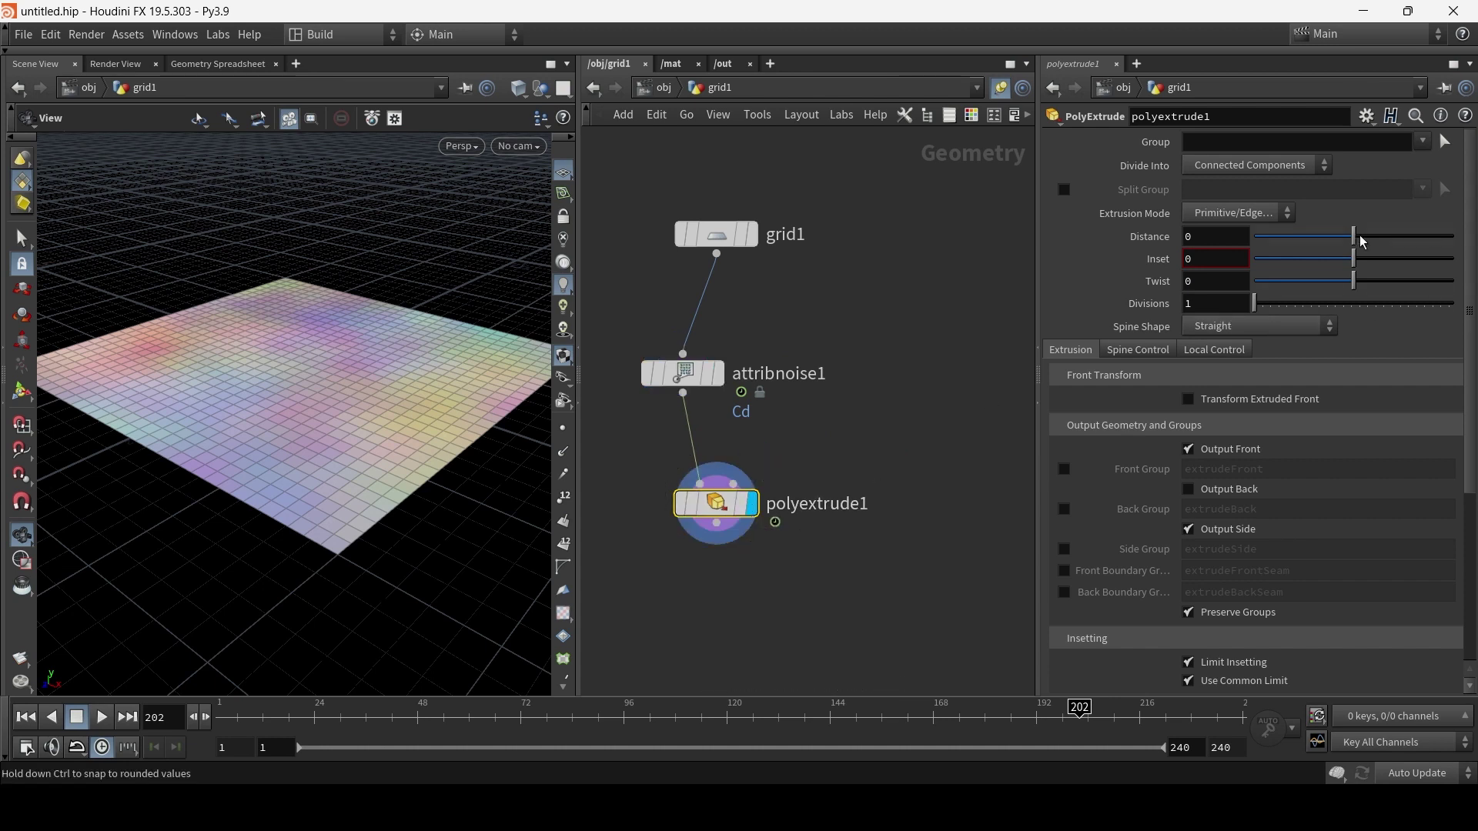
Extrude by 0.202 with Divide Into set to Individual Elements
drag(1363, 241, 1376, 242)
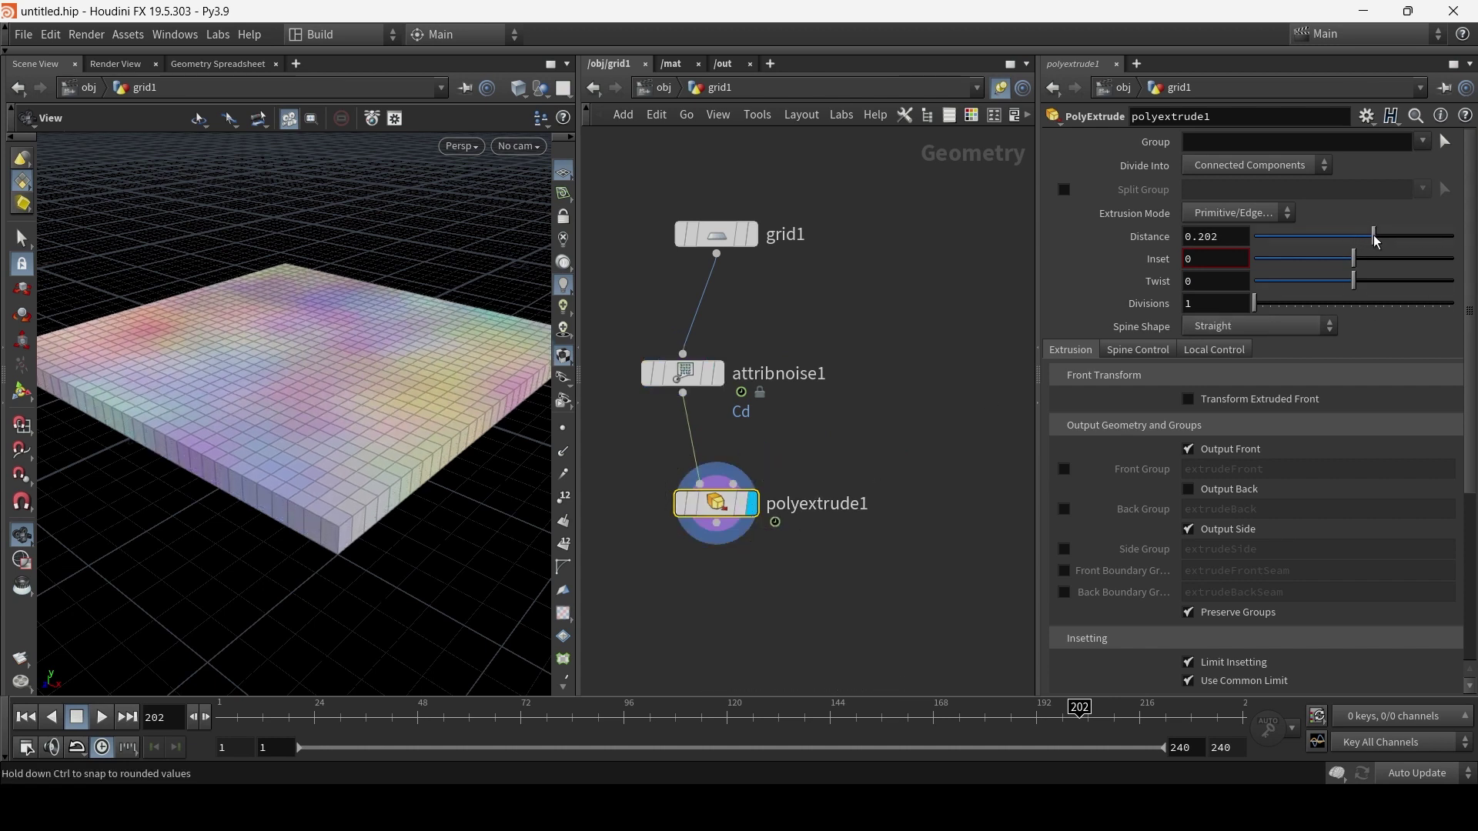
click(1258, 169)
click(1254, 187)
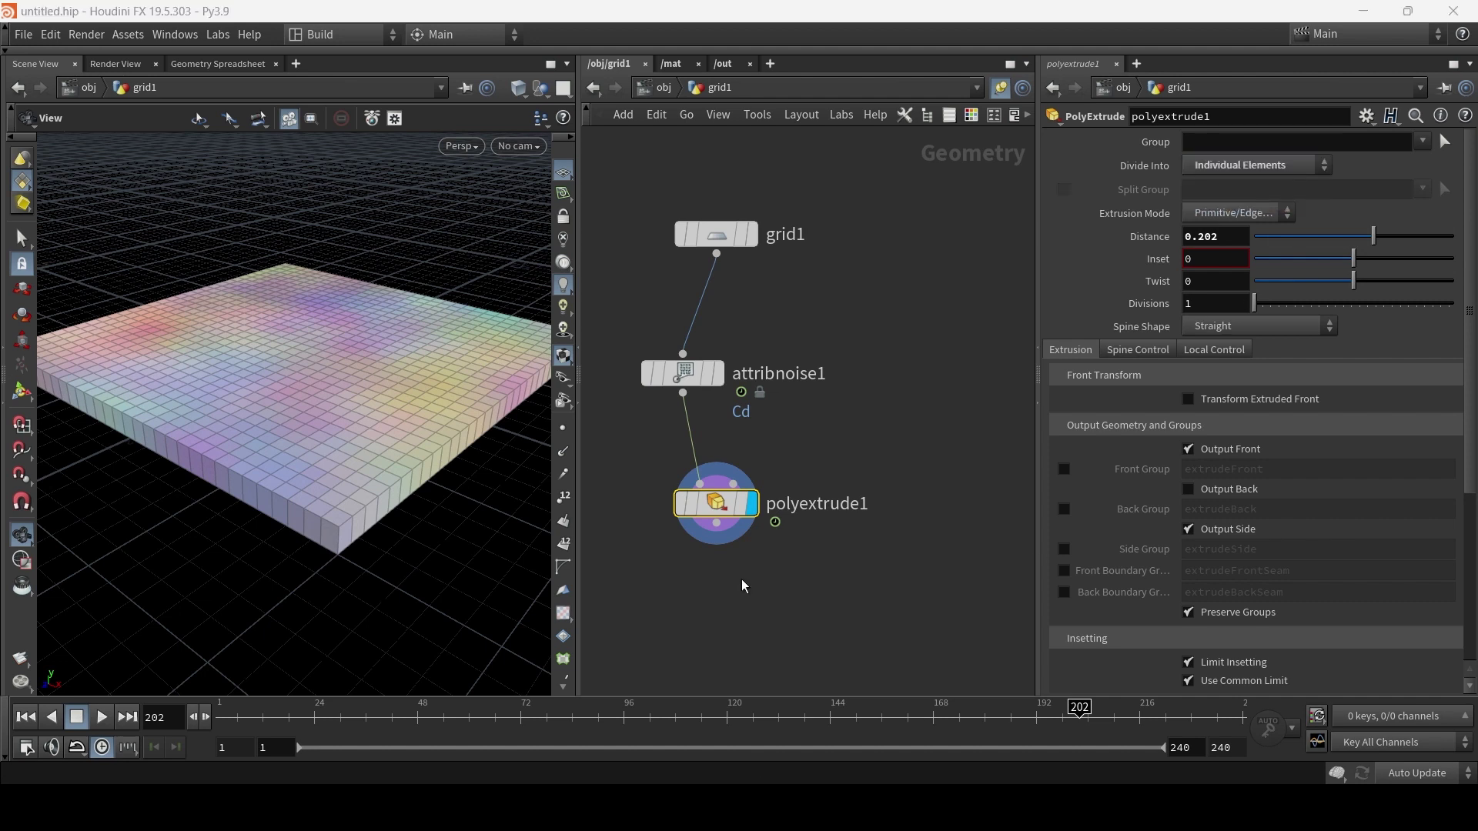
Drive polyextrude1's Distance Scale by the Cd attribute and play to watch heights change
click(1208, 350)
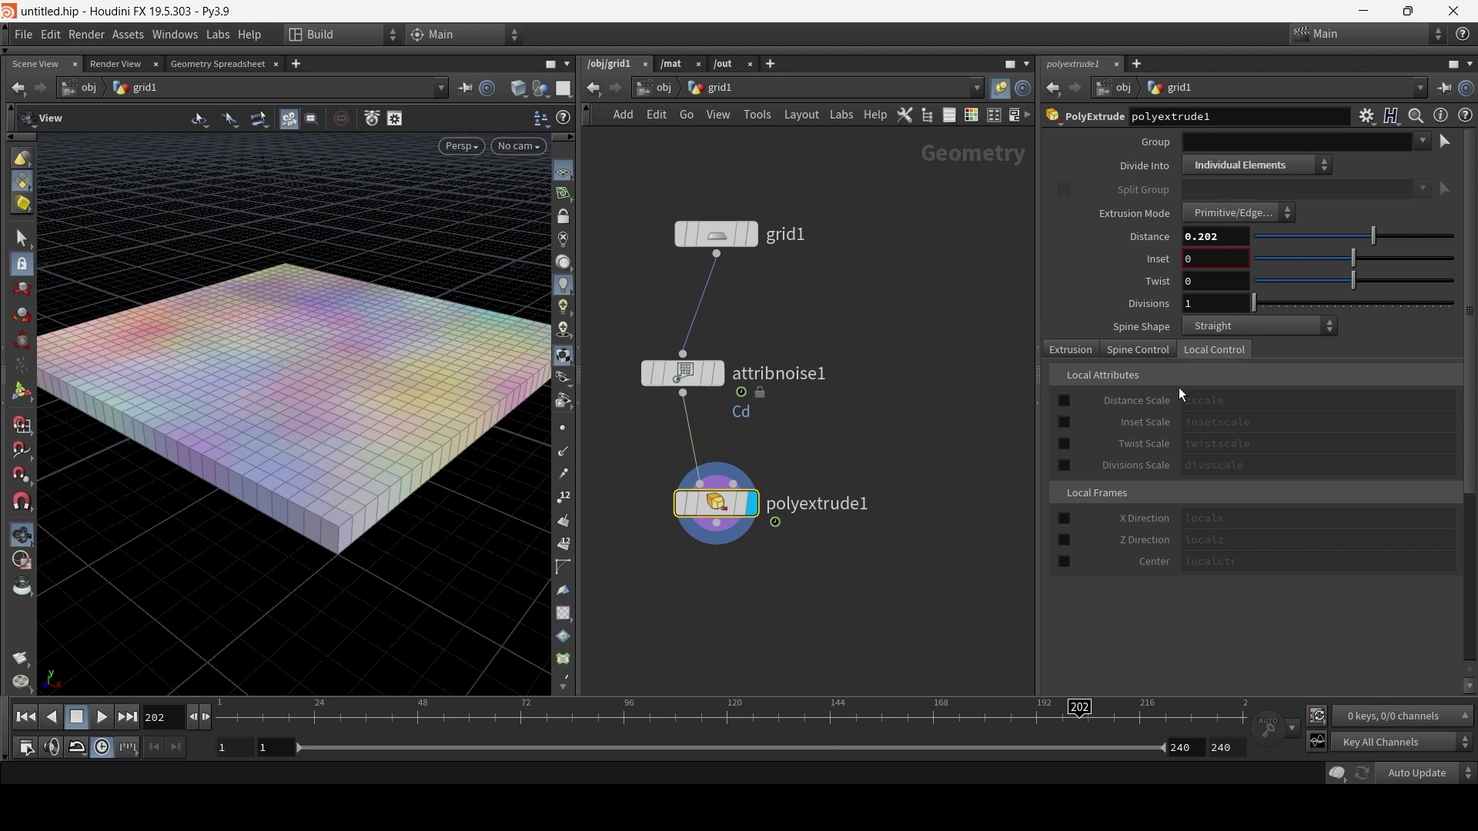
click(1064, 400)
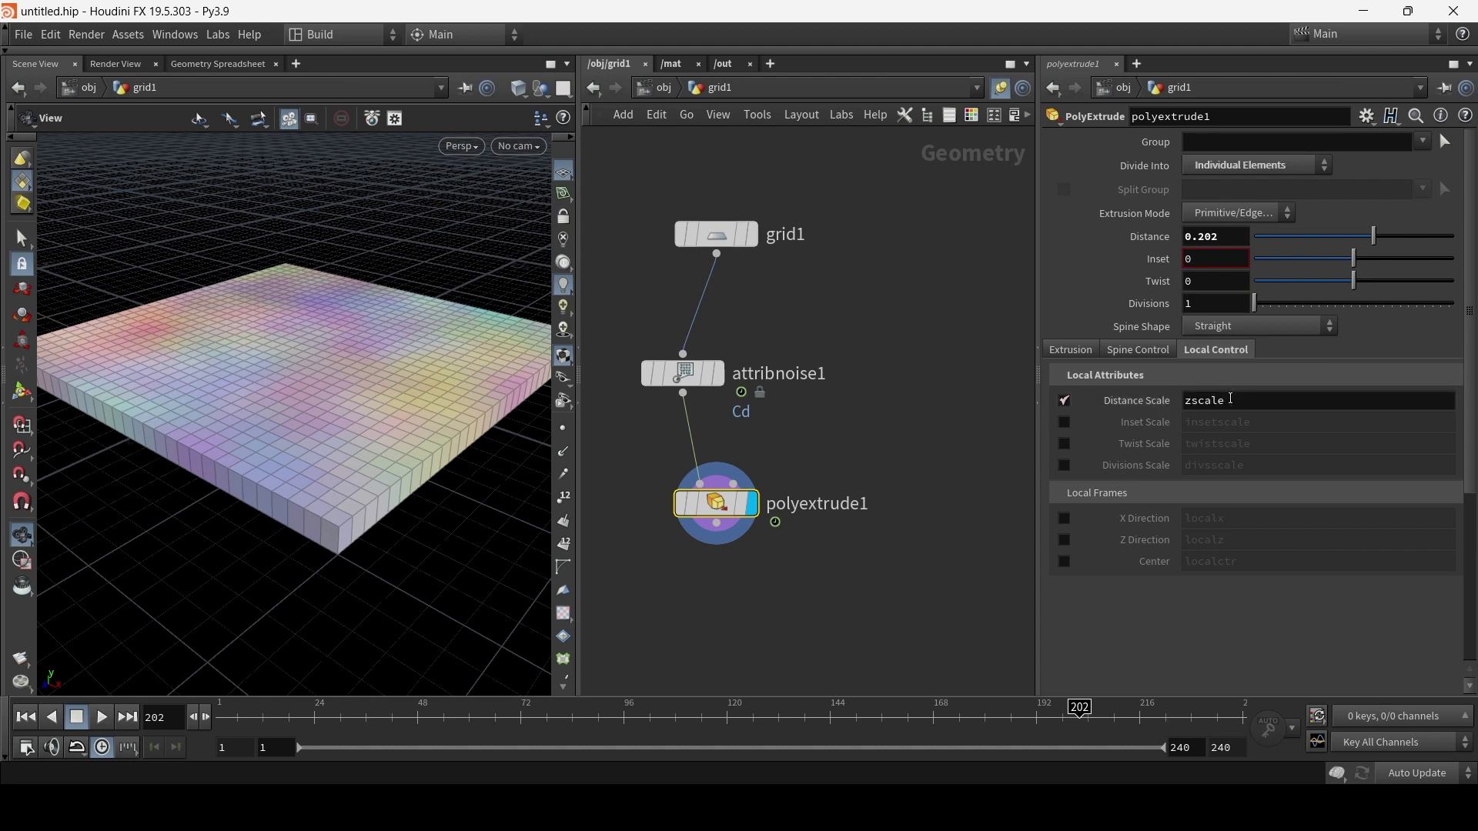
text(Cd)
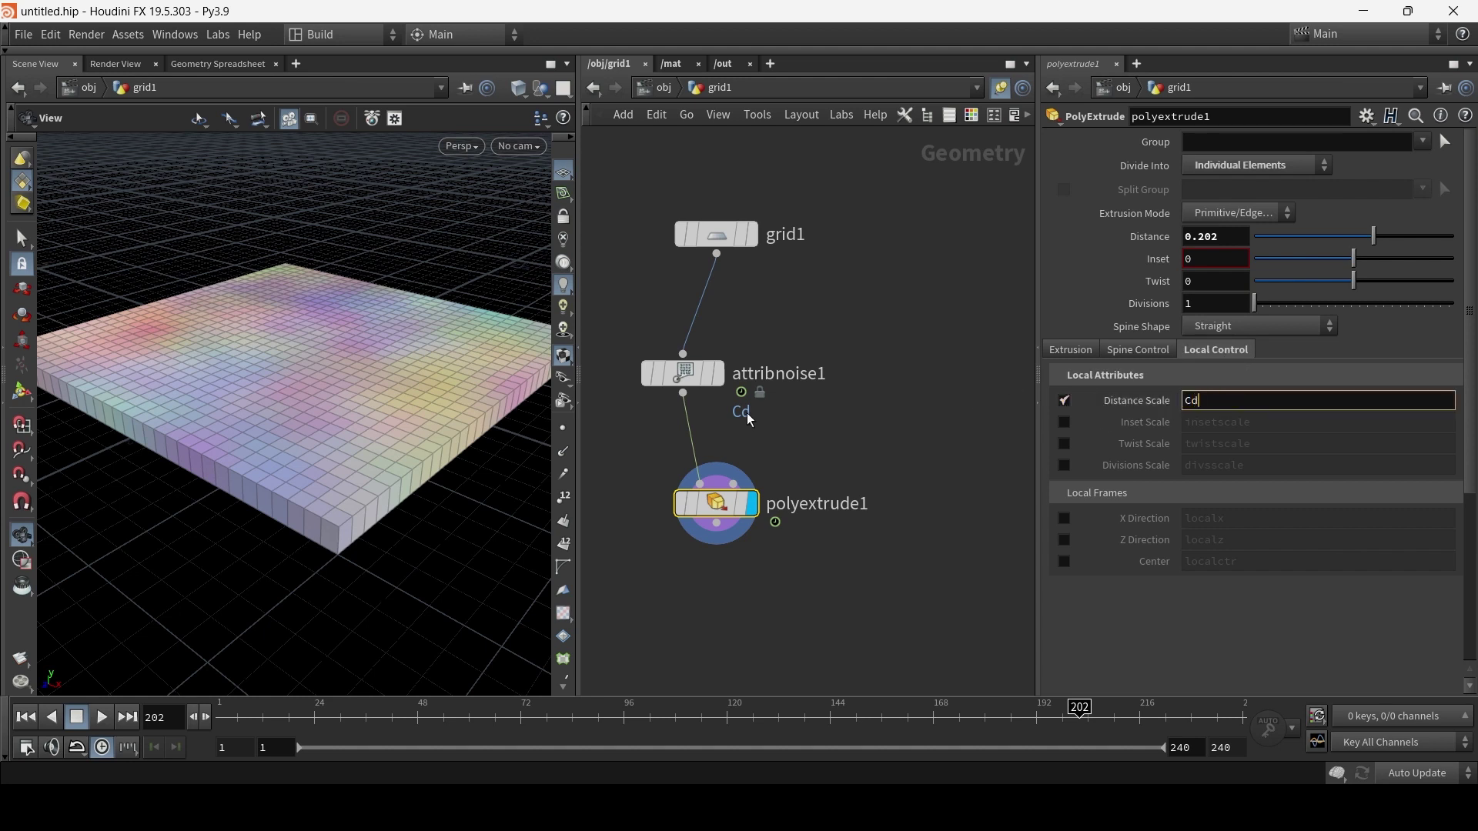
key(Return)
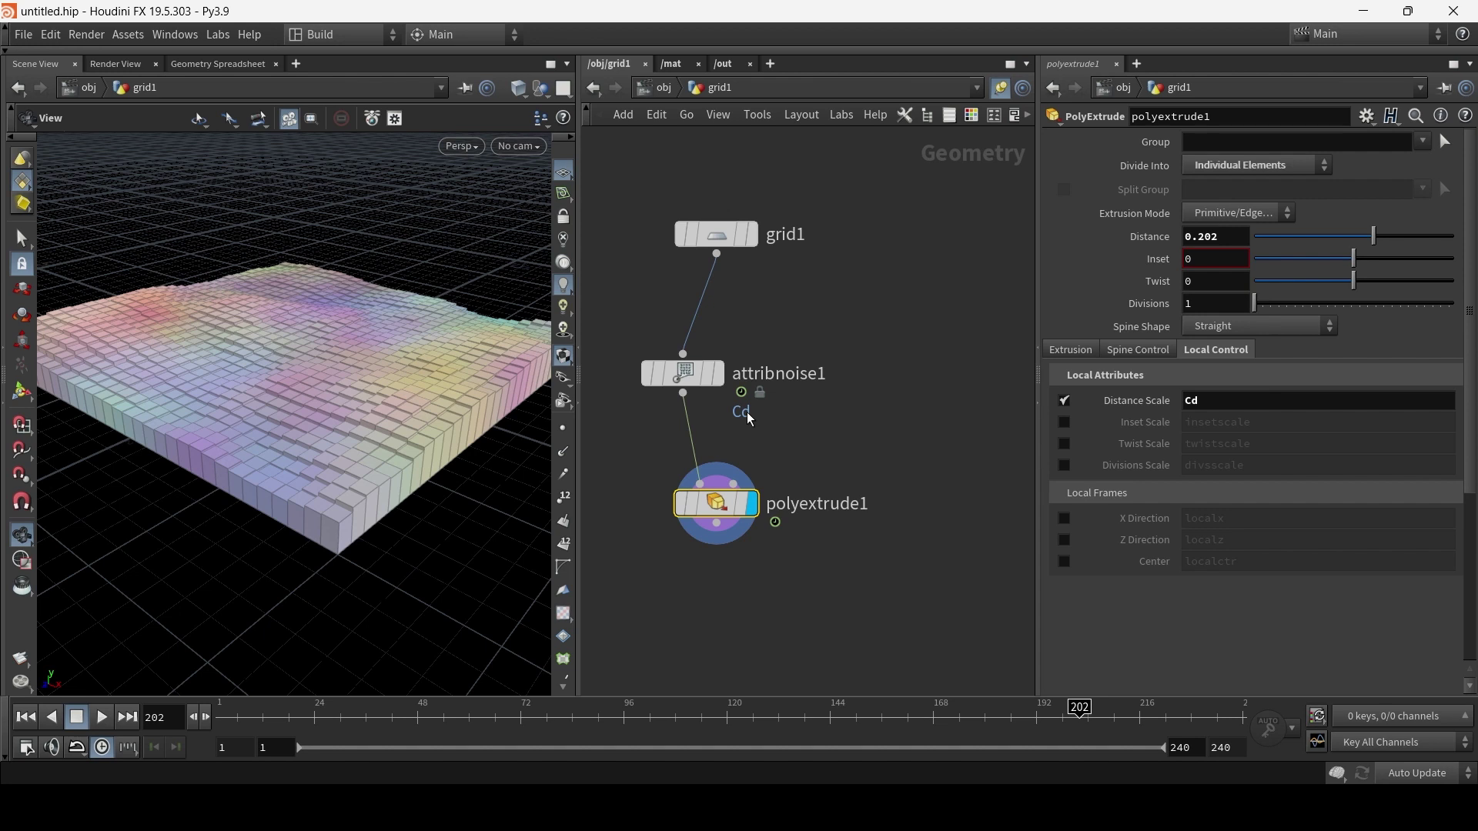
scroll(305, 406, up, 5)
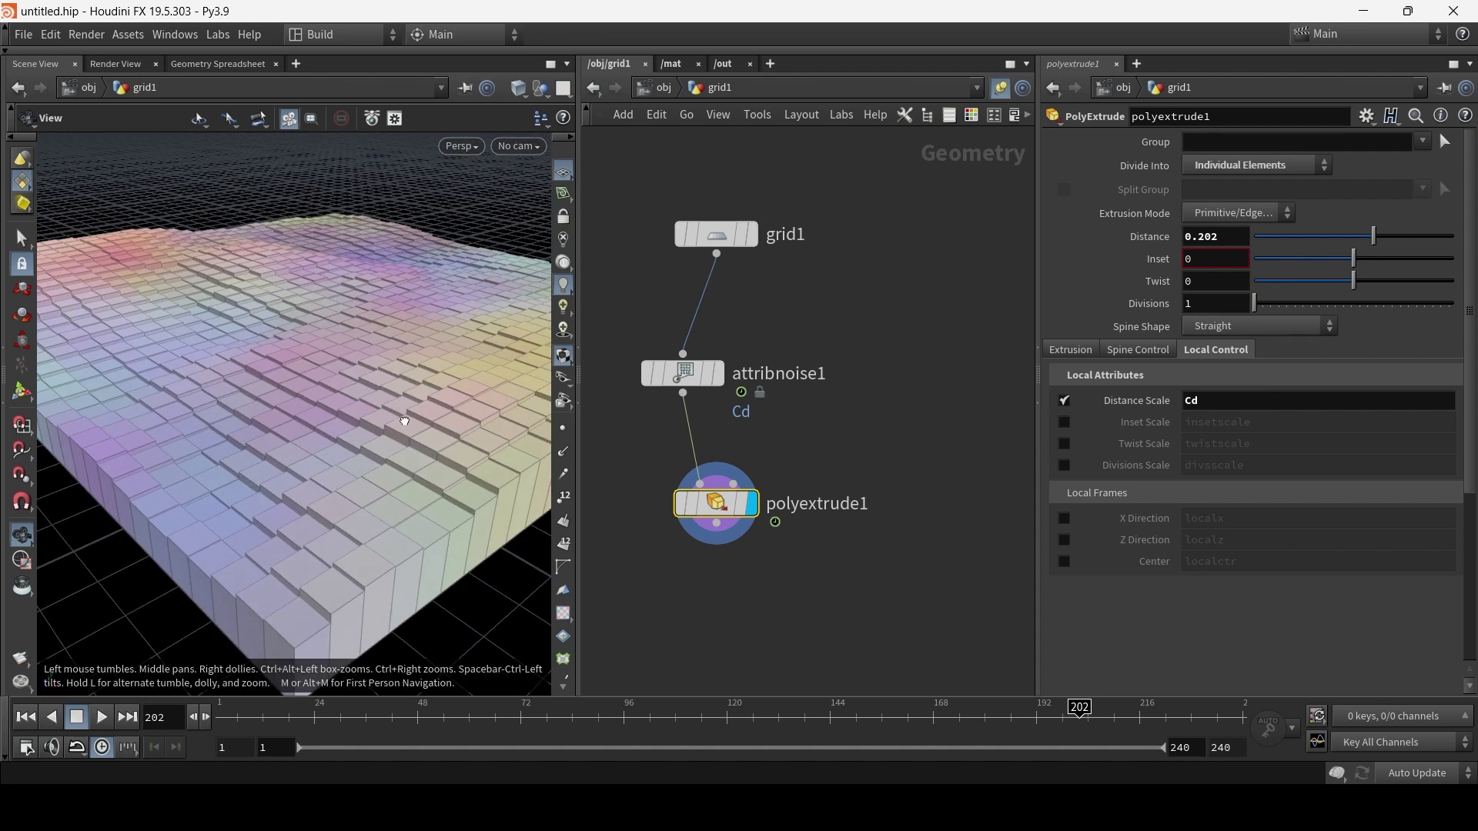
click(111, 718)
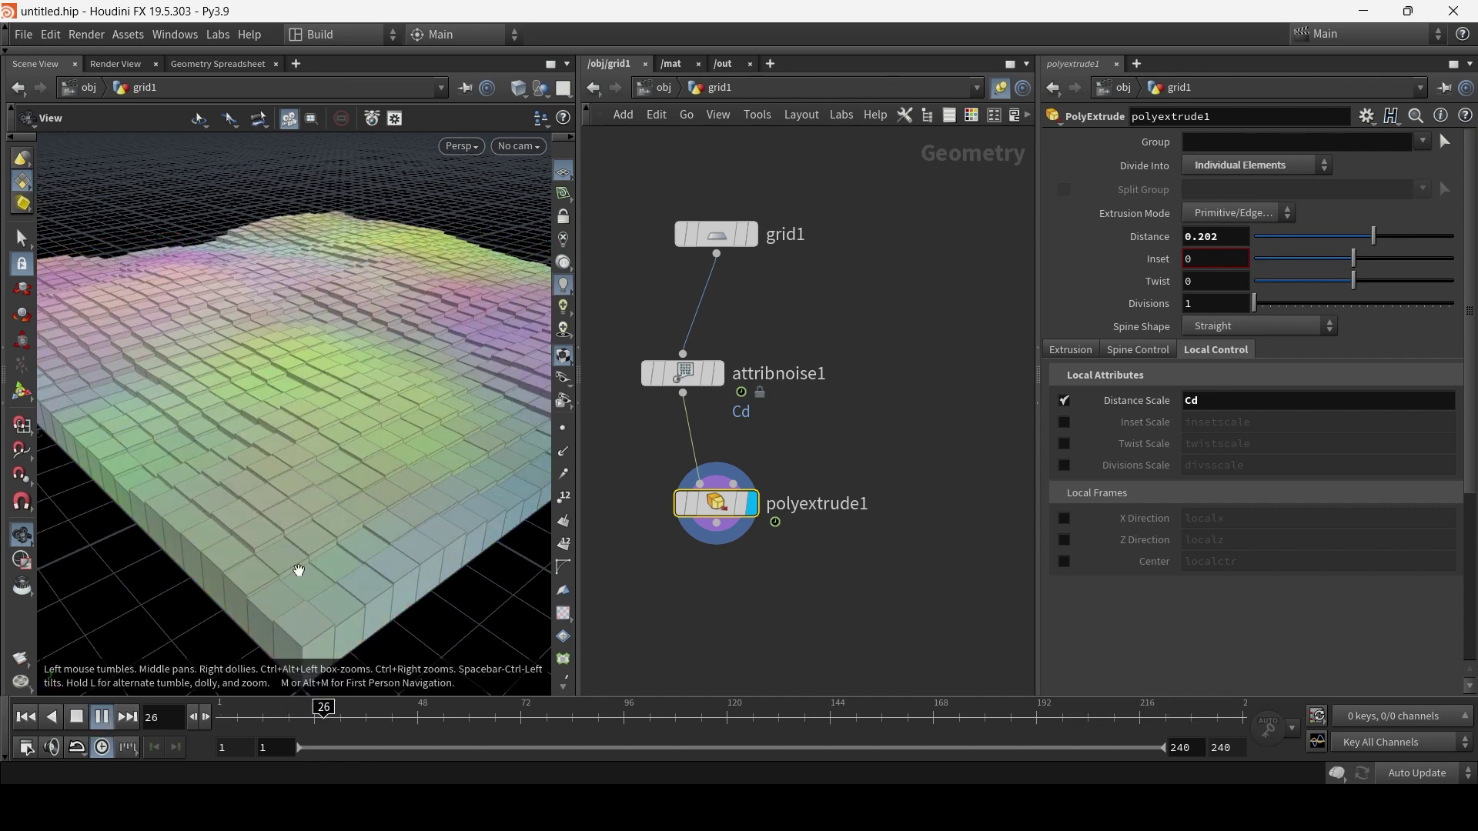
Preview Perlin, Fast and Worley Cellular F2-F1 noise types on attribnoise1
click(706, 379)
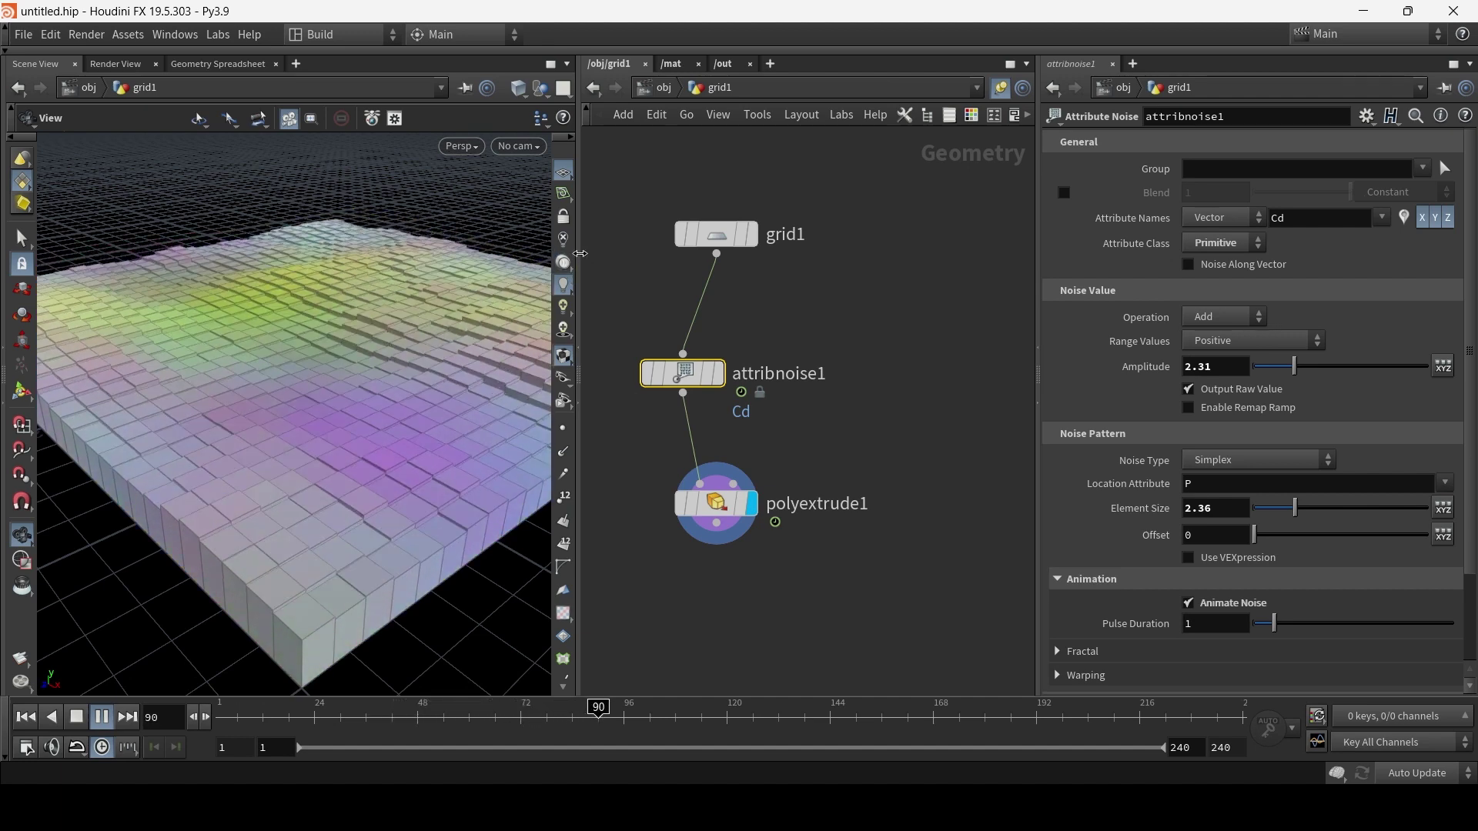
mouse_move(747, 382)
click(1282, 460)
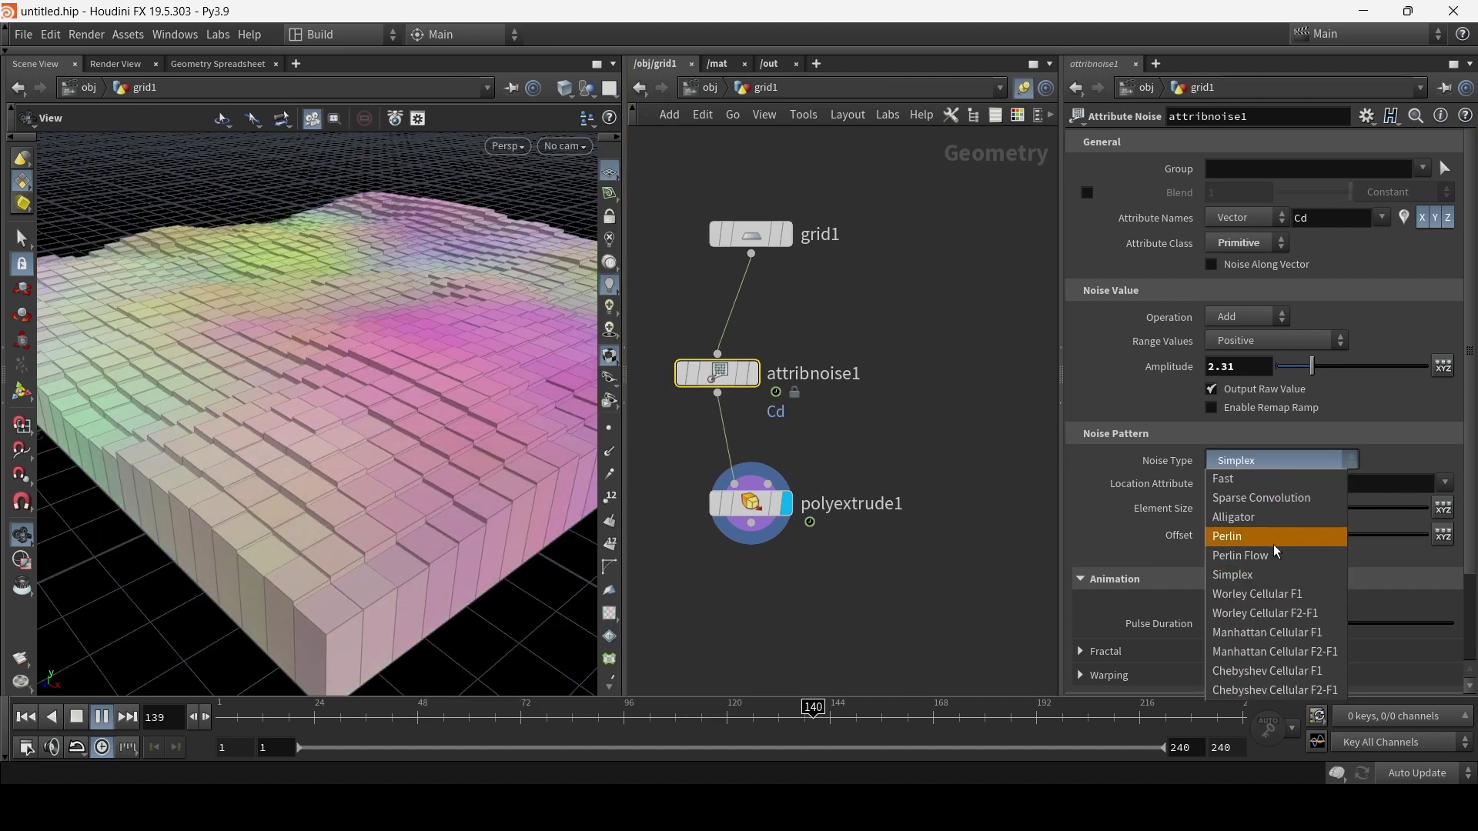
click(1271, 537)
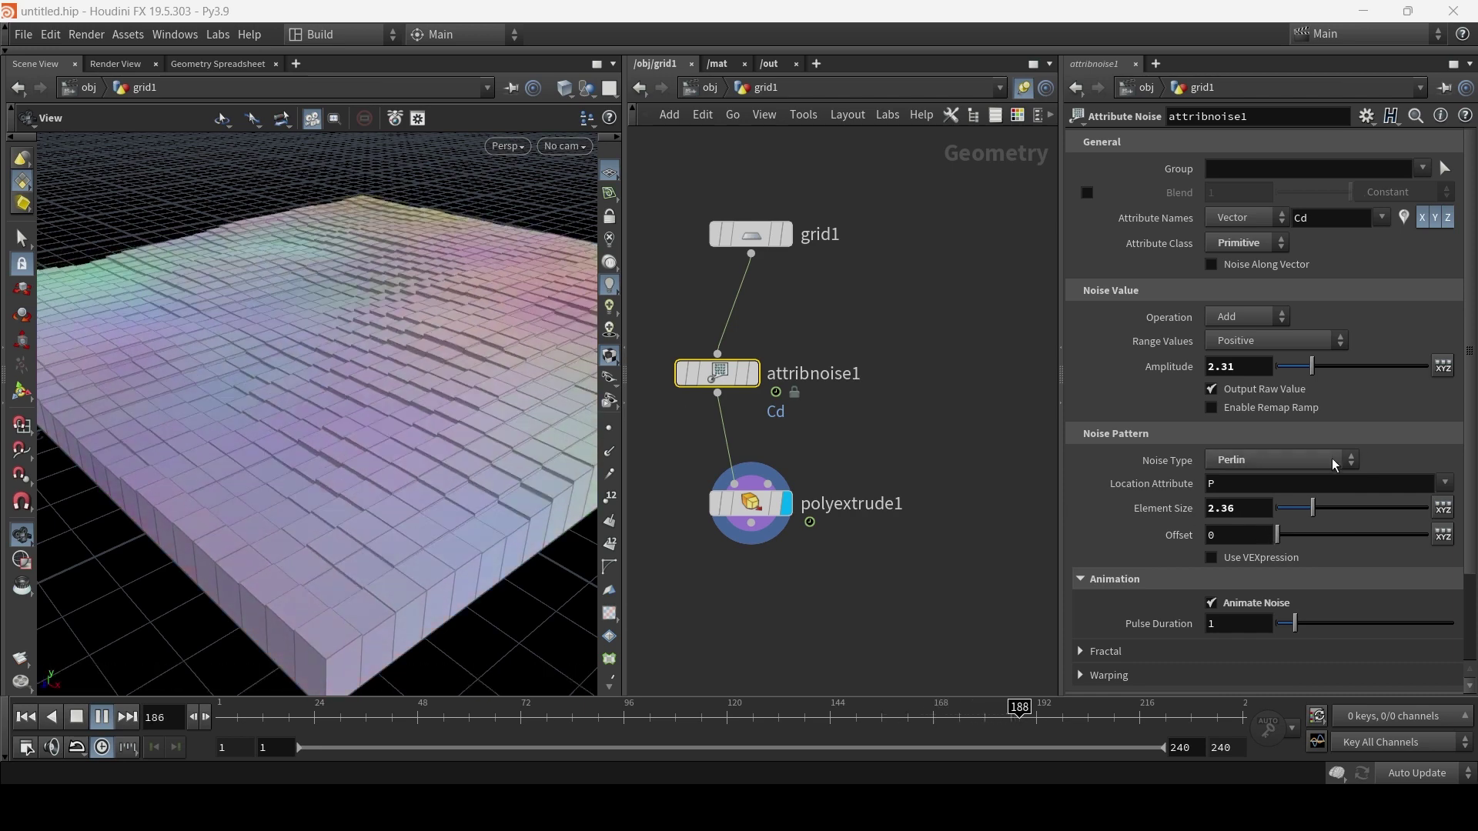
click(1331, 460)
click(1317, 483)
click(1316, 460)
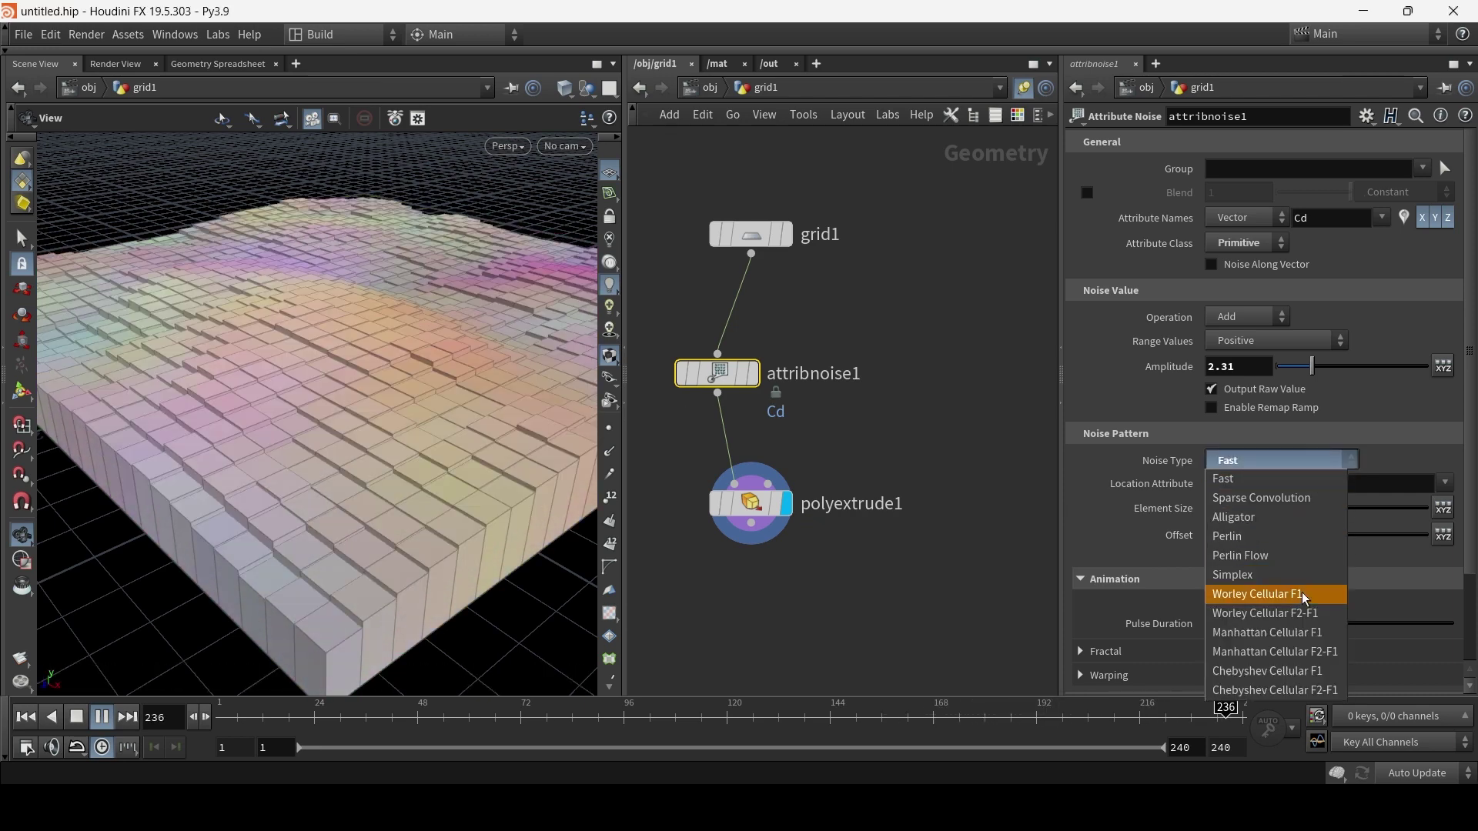
click(1310, 614)
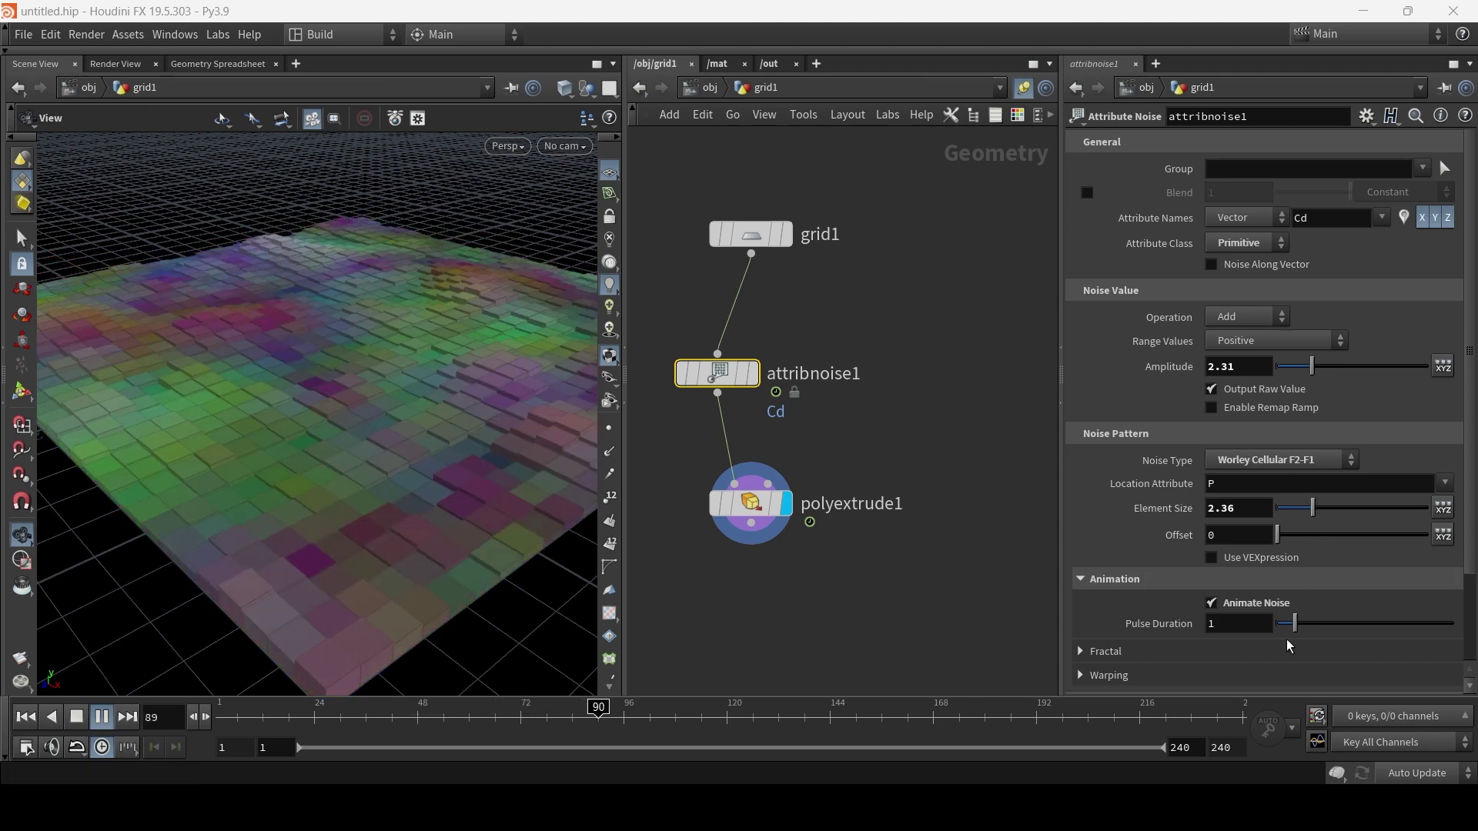
Set Pulse Duration to 6.4 and switch the noise to Manhattan Cellular F2-F1
drag(1295, 624, 1390, 625)
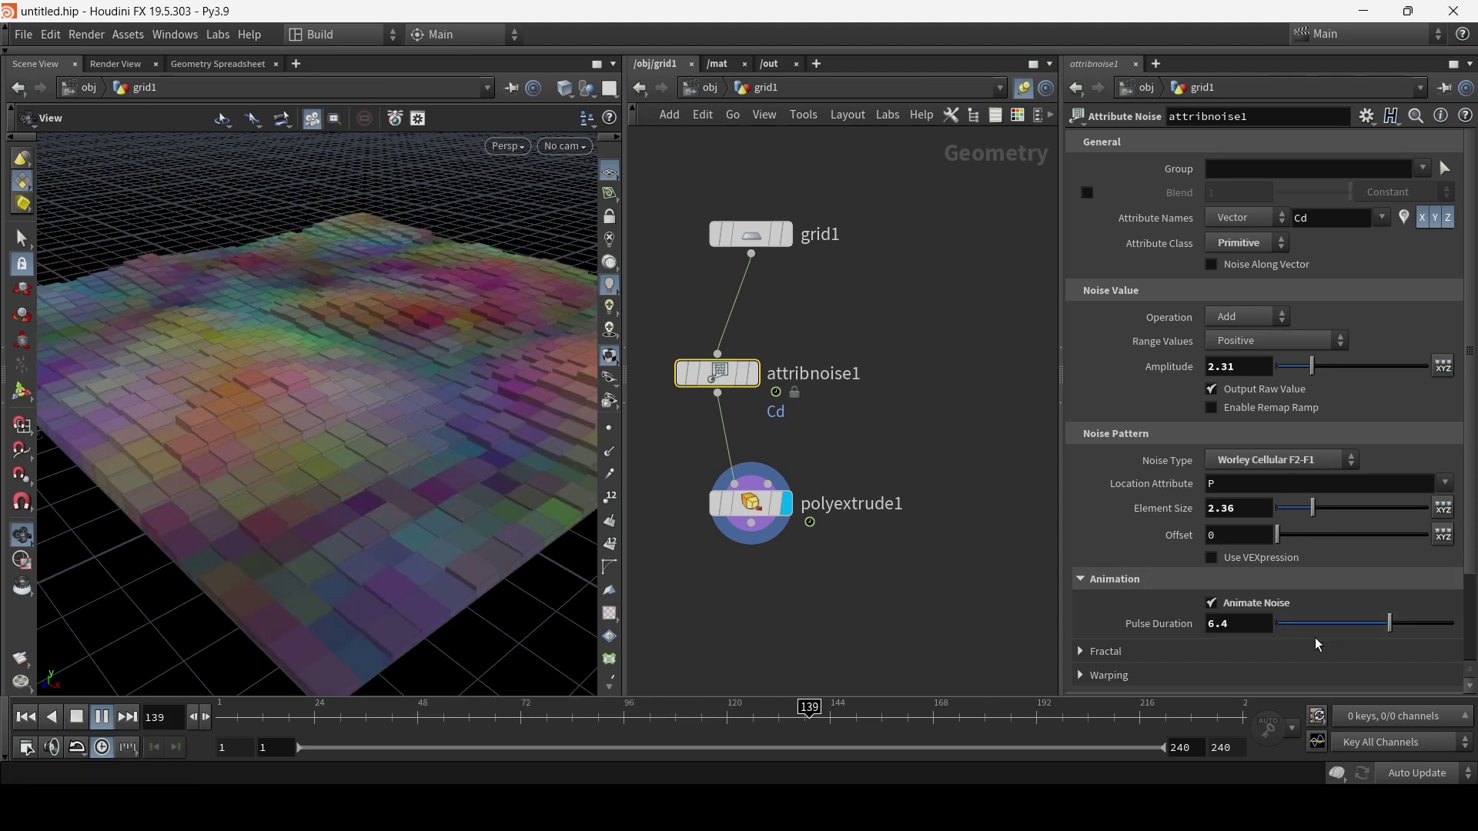
click(1264, 459)
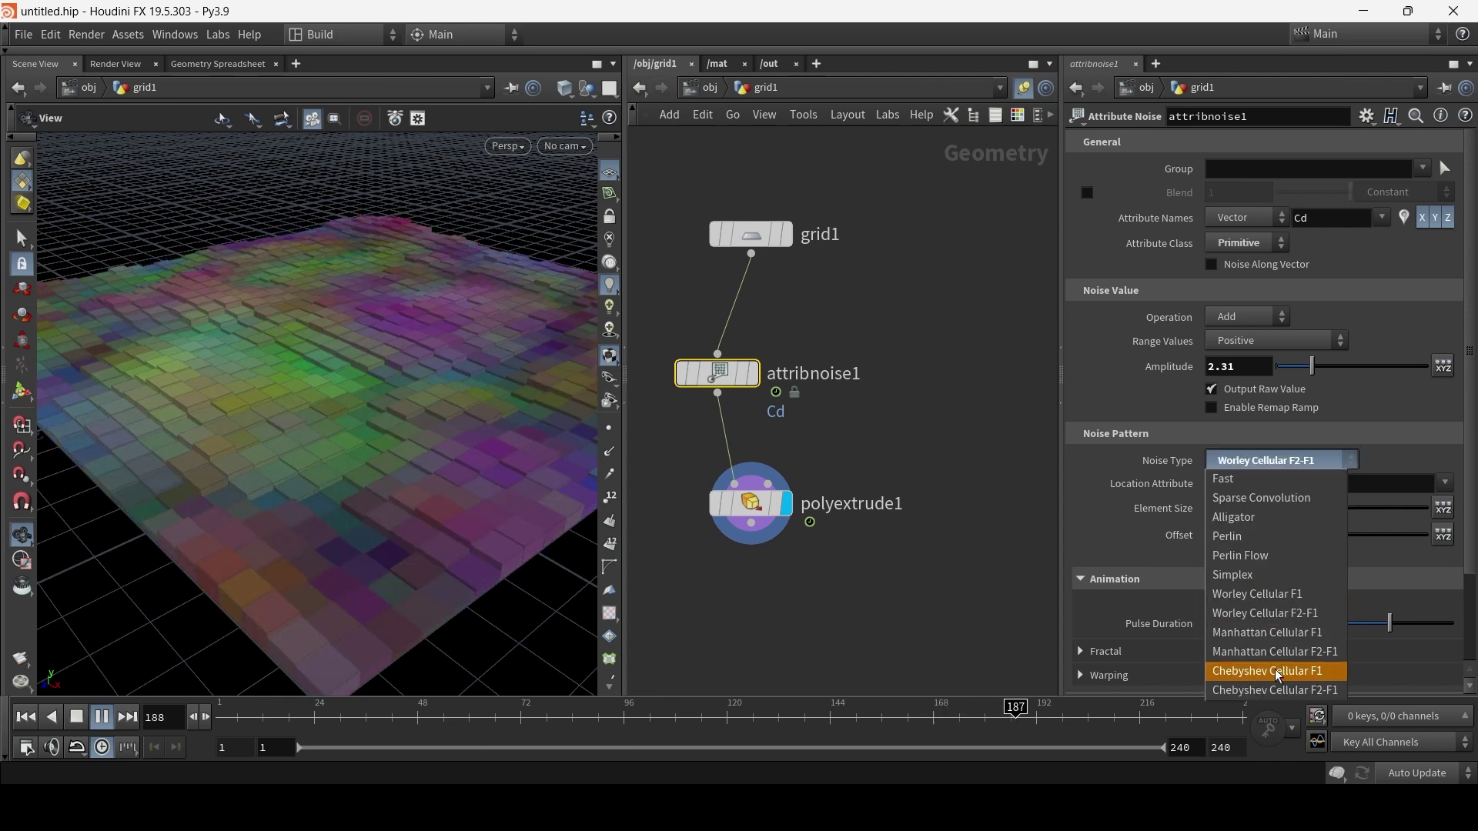
click(1273, 653)
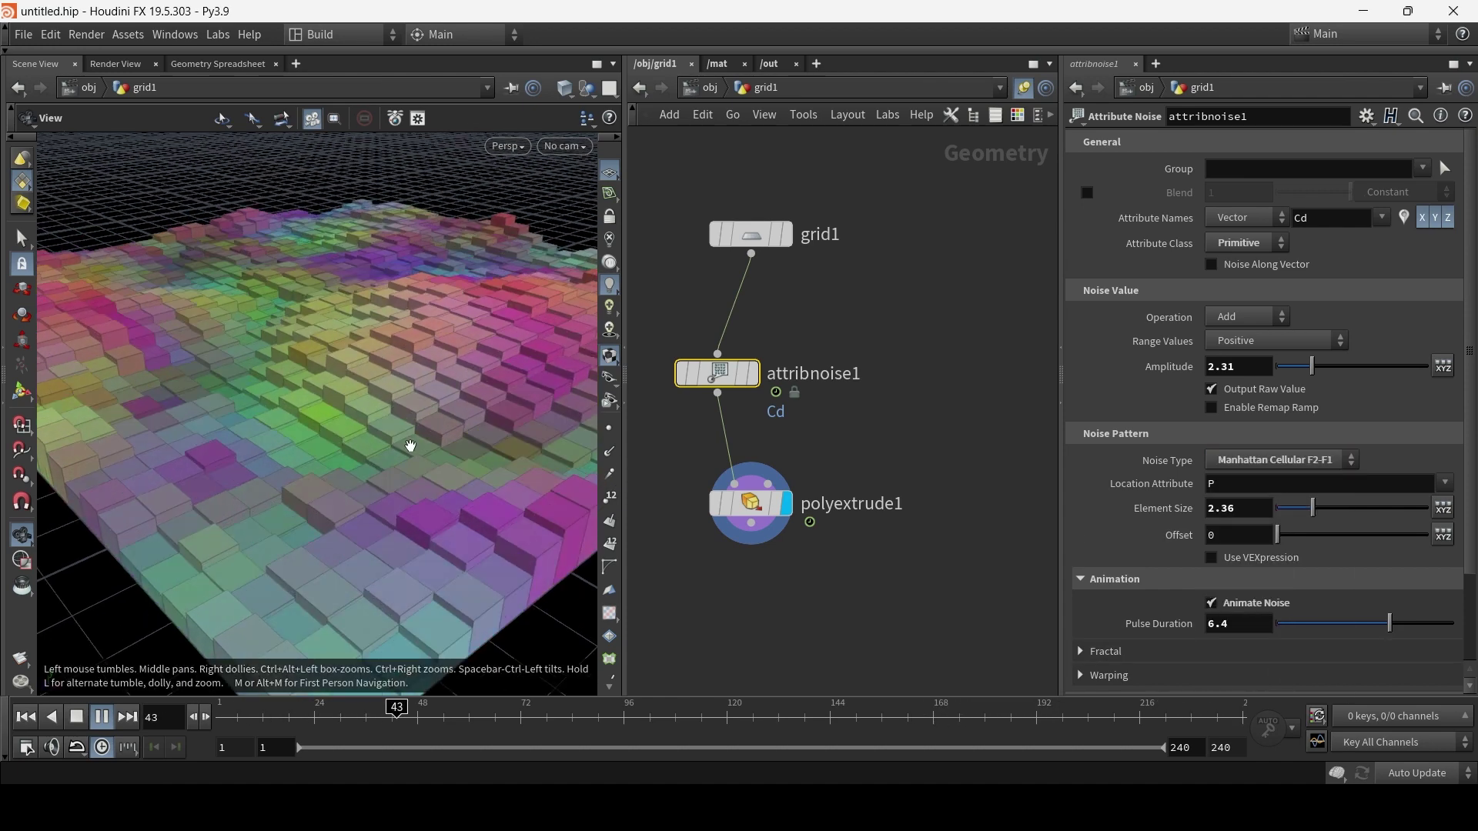
mouse_move(405, 439)
mouse_down()
mouse_move(452, 439)
mouse_move(398, 455)
mouse_up()
scroll(353, 439, down, 5)
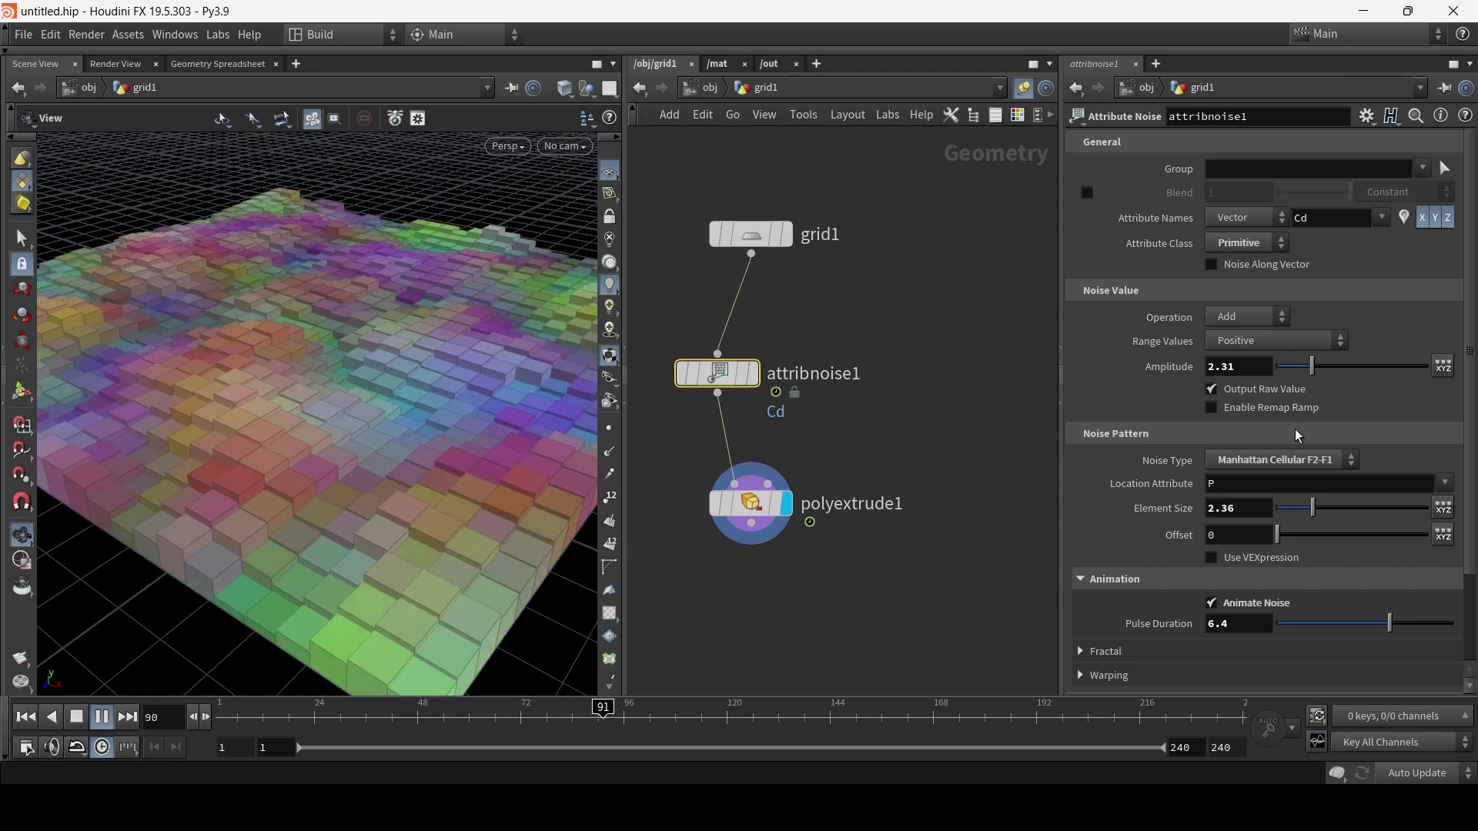
Enlarge the noise cells to Element Size 6 and orbit in to inspect the columns
drag(1311, 514, 1367, 514)
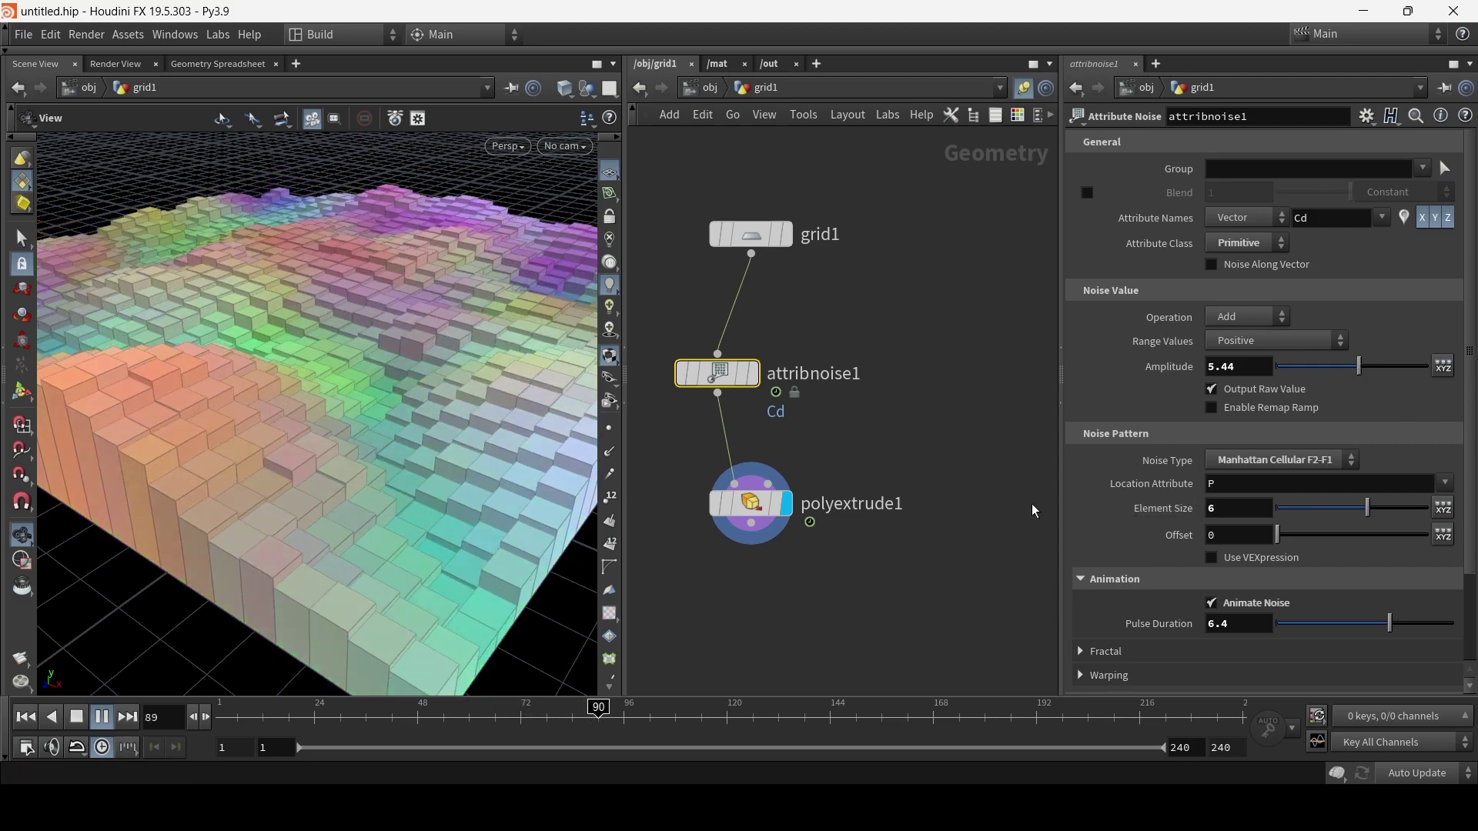
drag(363, 423, 388, 405)
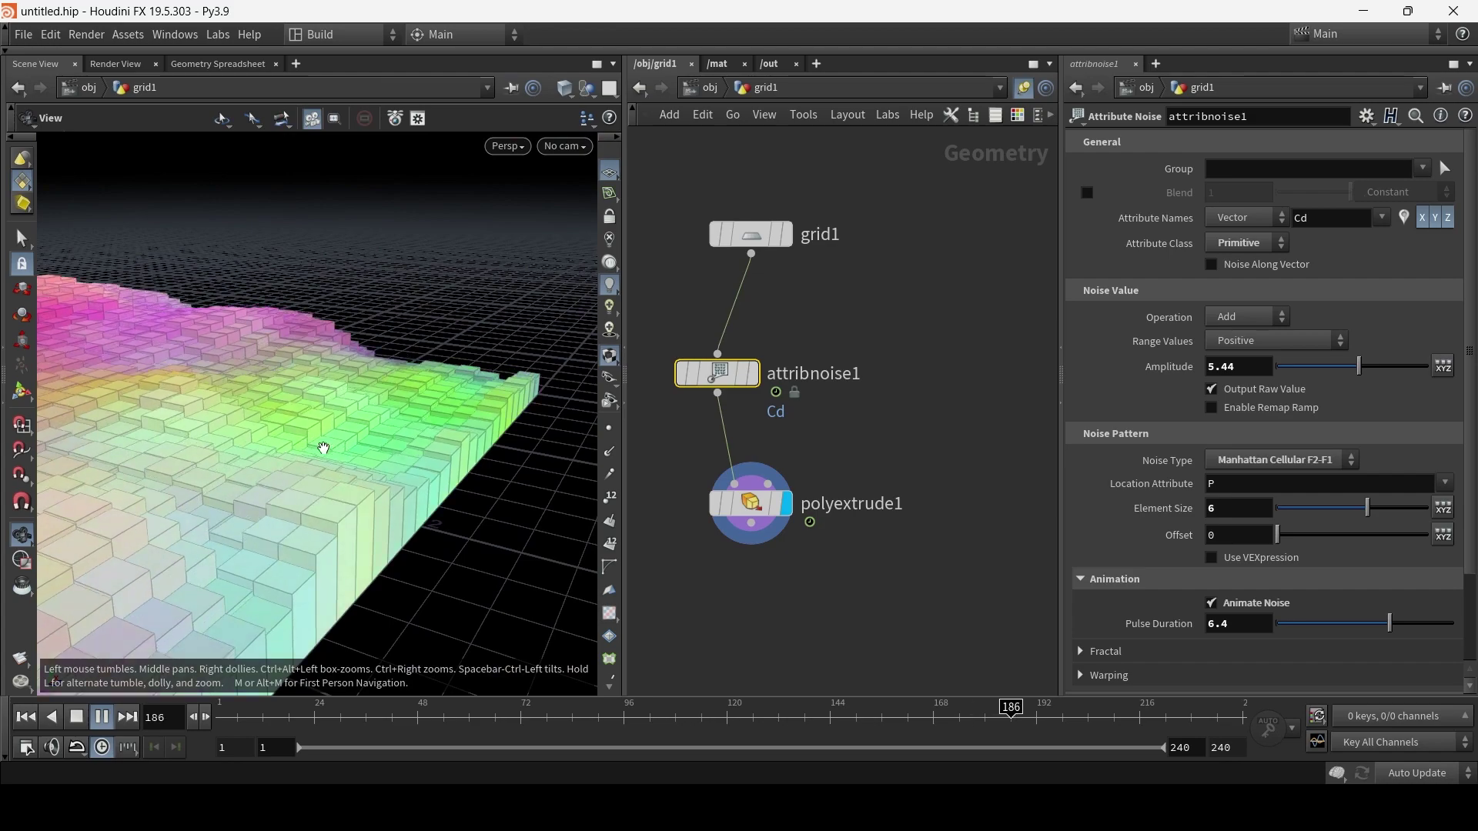
right_drag(323, 448, 261, 490)
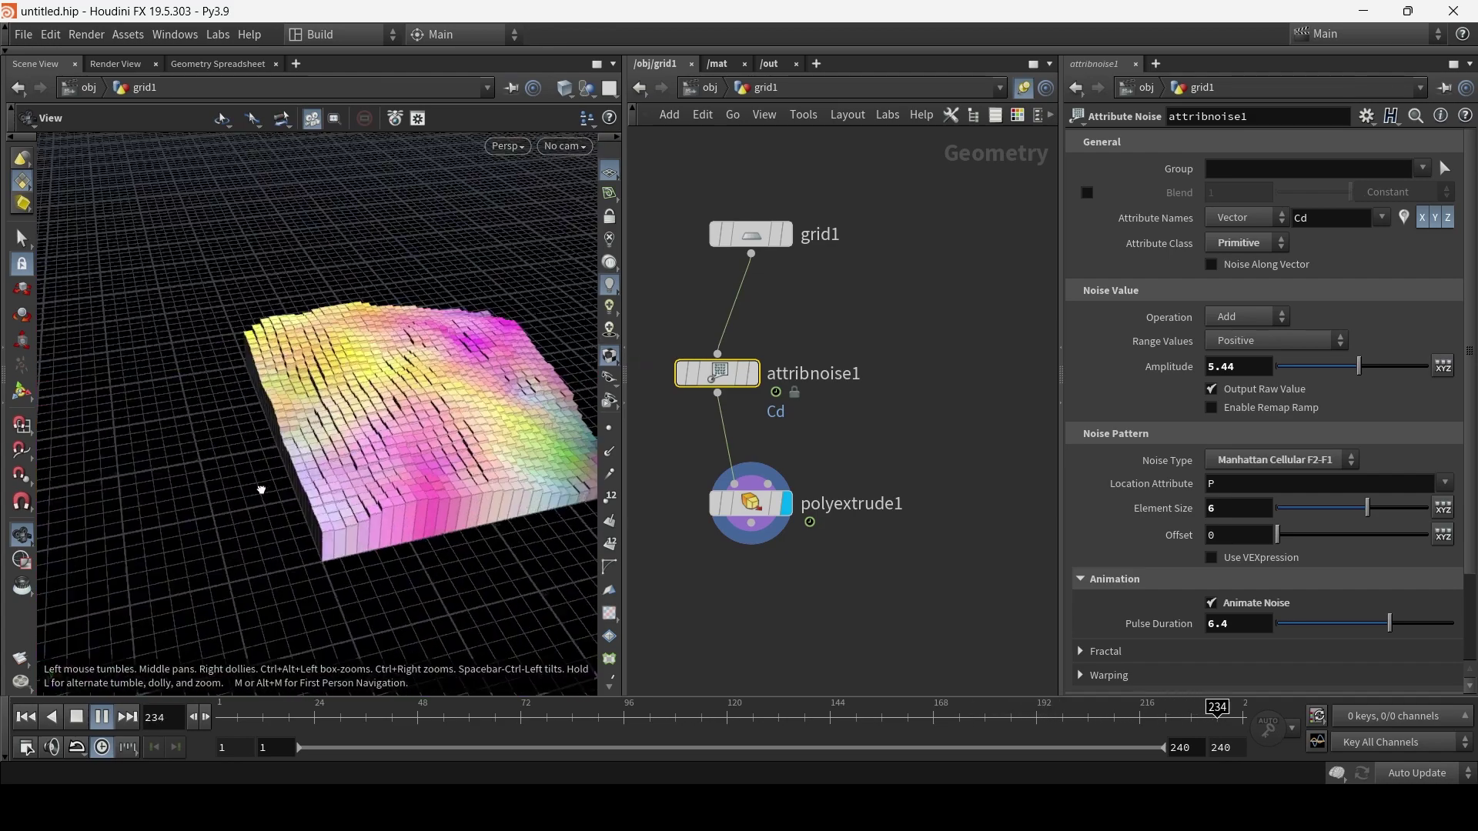
drag(261, 491, 137, 470)
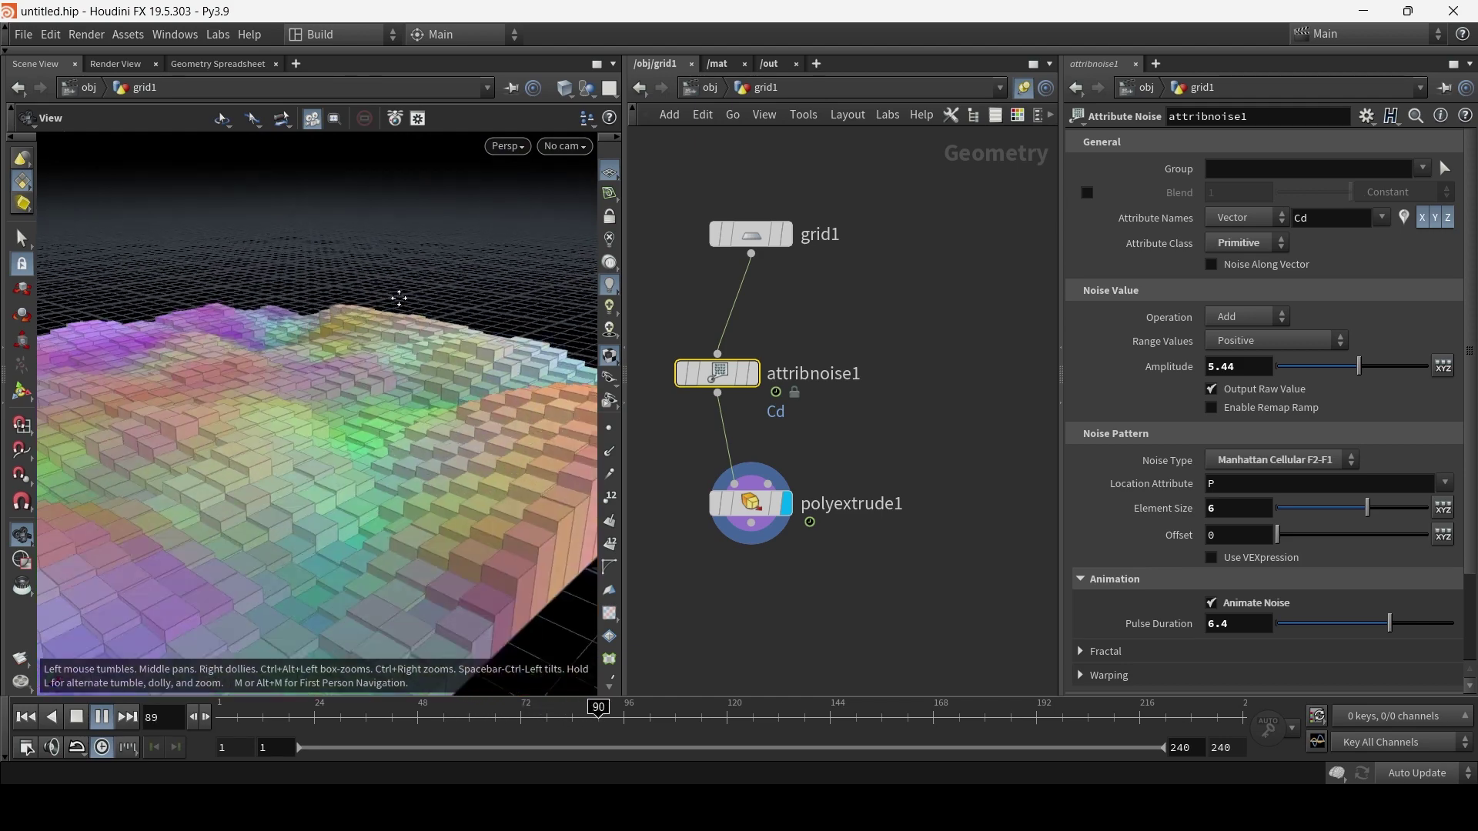
right_drag(294, 379, 323, 434)
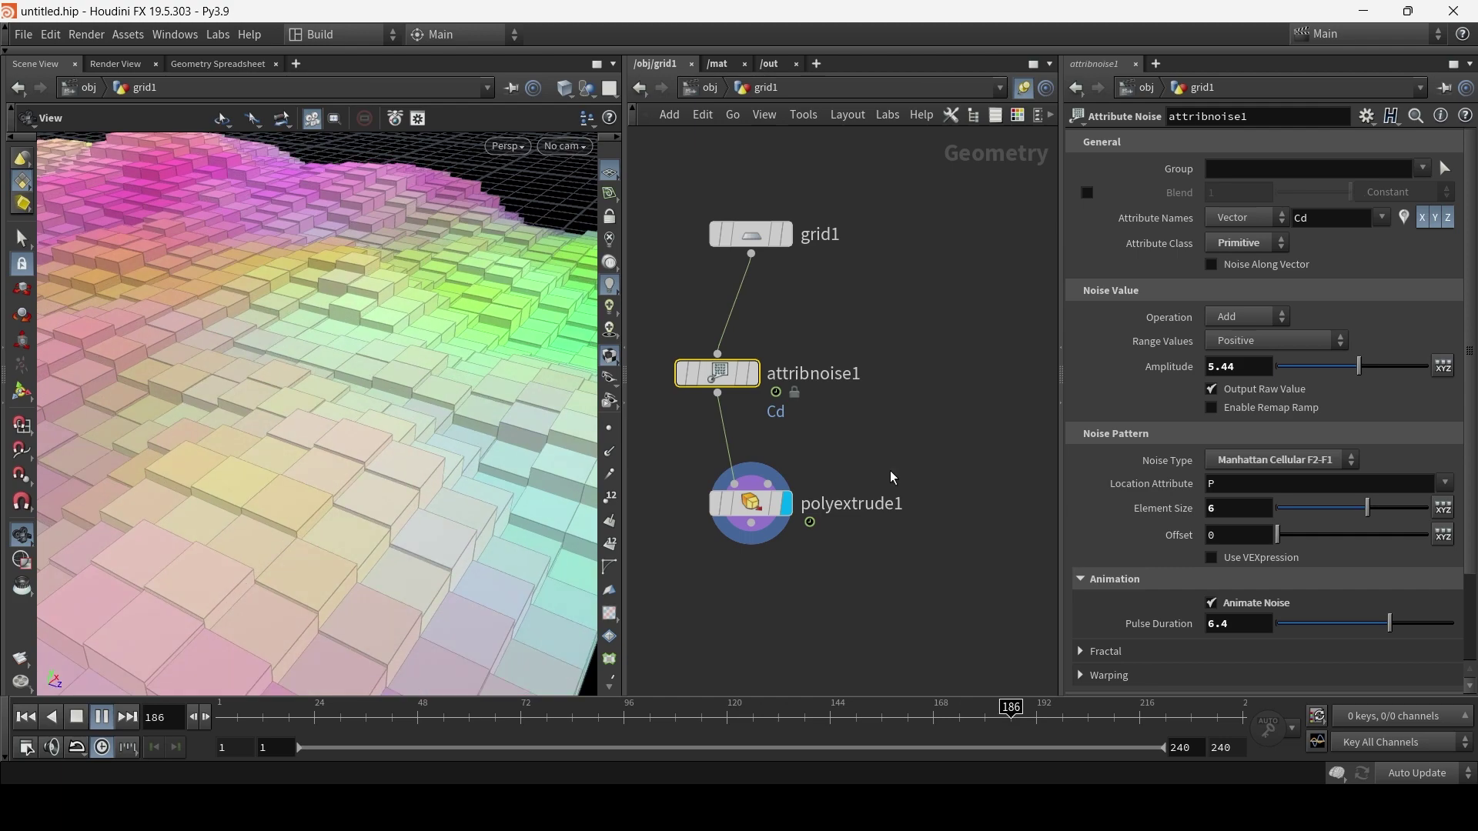
Add a PolyBevel node wired after polyextrude1 and set it as the displayed node
key(Tab)
text(be)
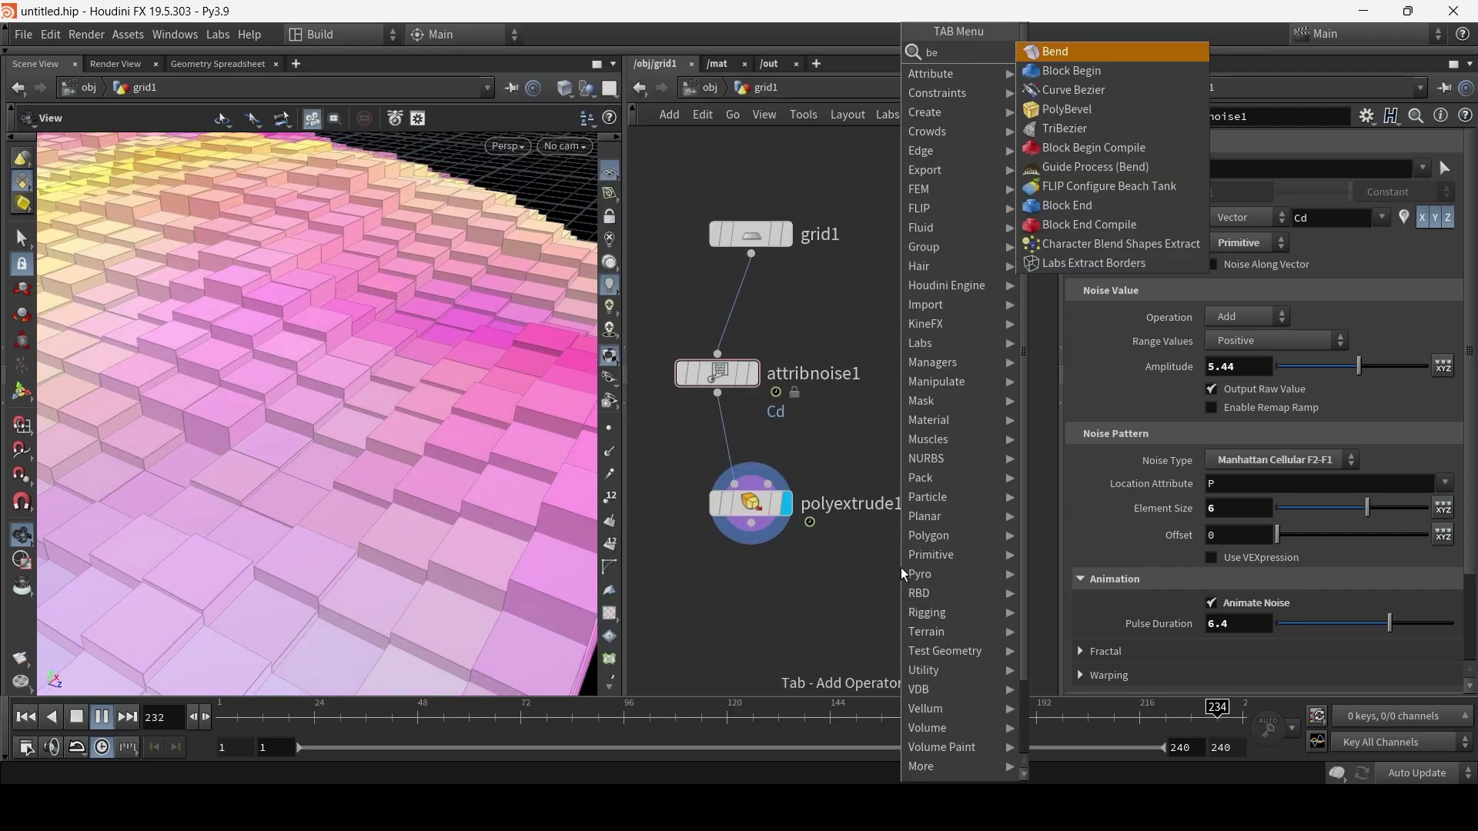
key(Return)
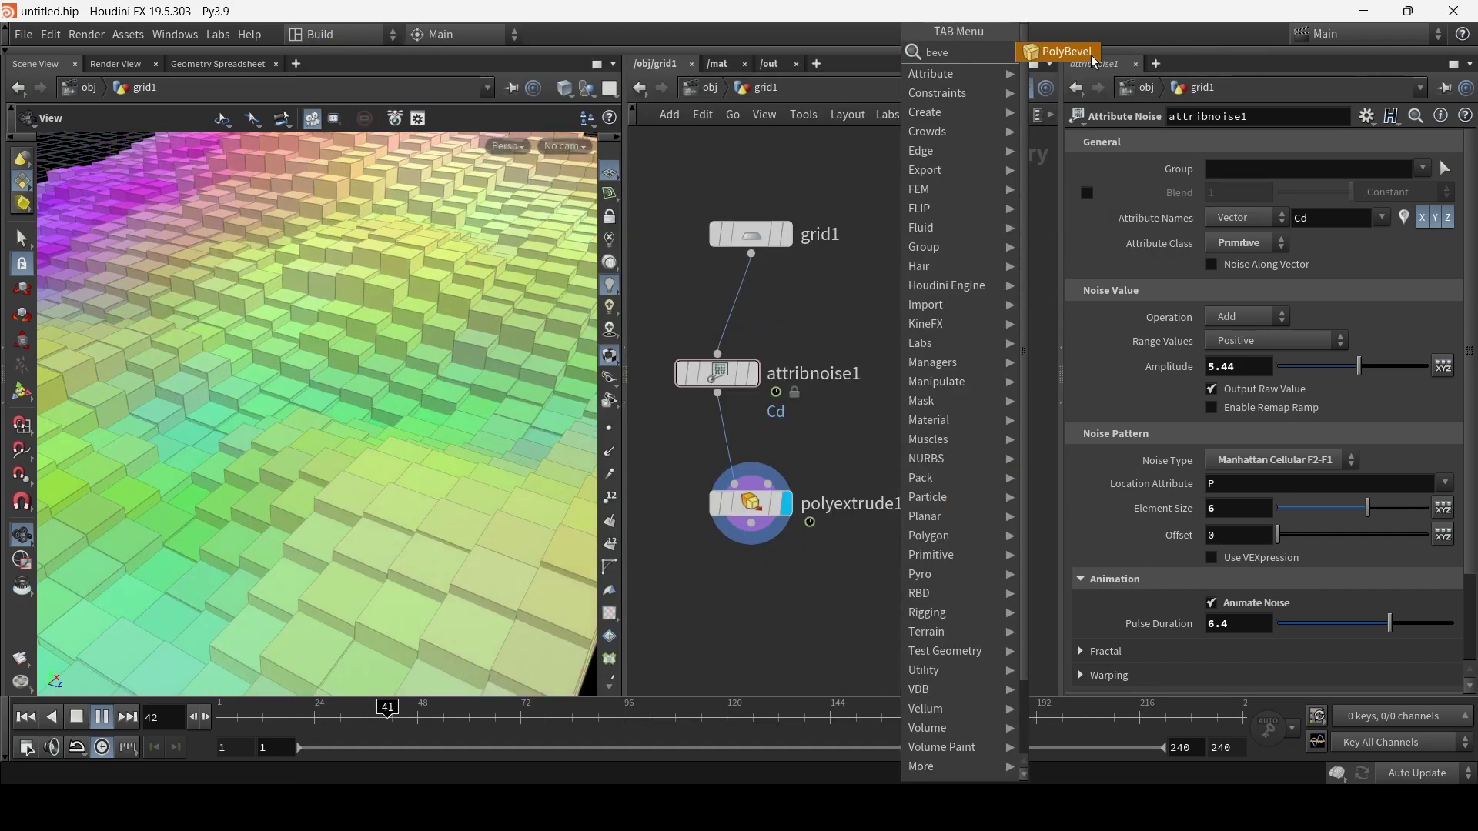
click(846, 604)
click(751, 524)
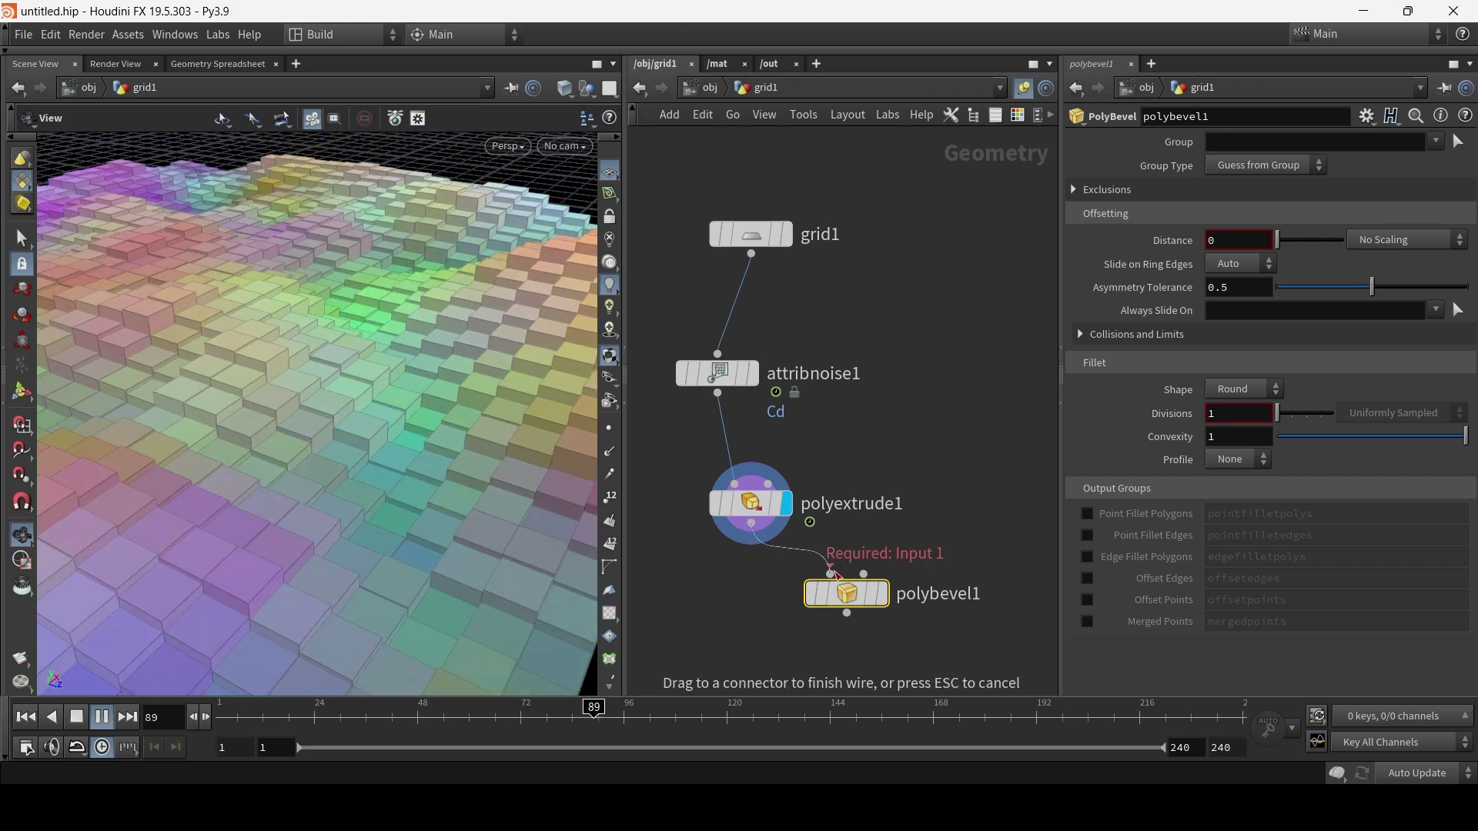
click(831, 576)
click(883, 595)
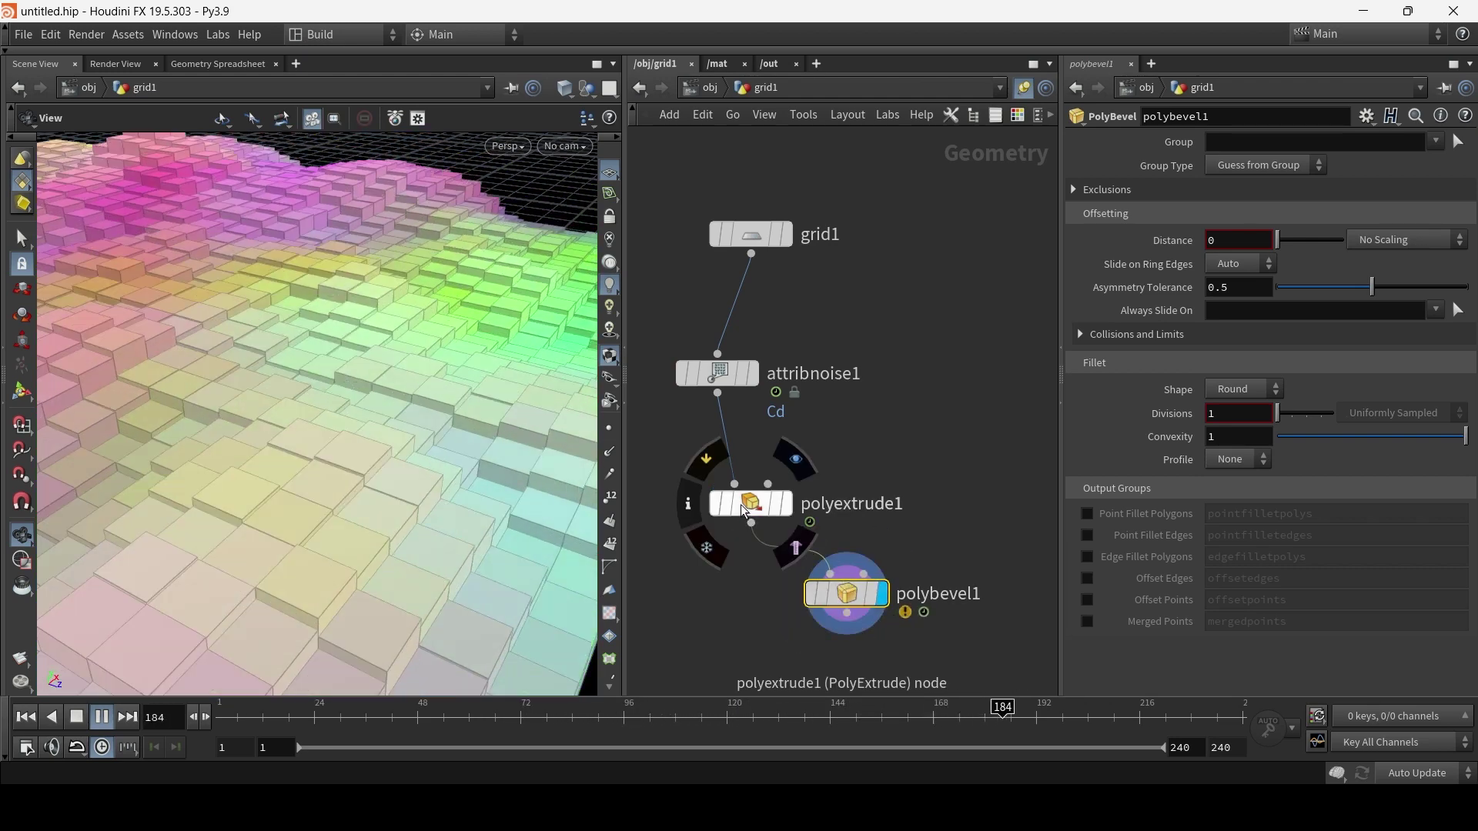
Enable polyextrude1's Front Group output so front faces form the extrudeFront group
click(788, 509)
scroll(1139, 414, down, 5)
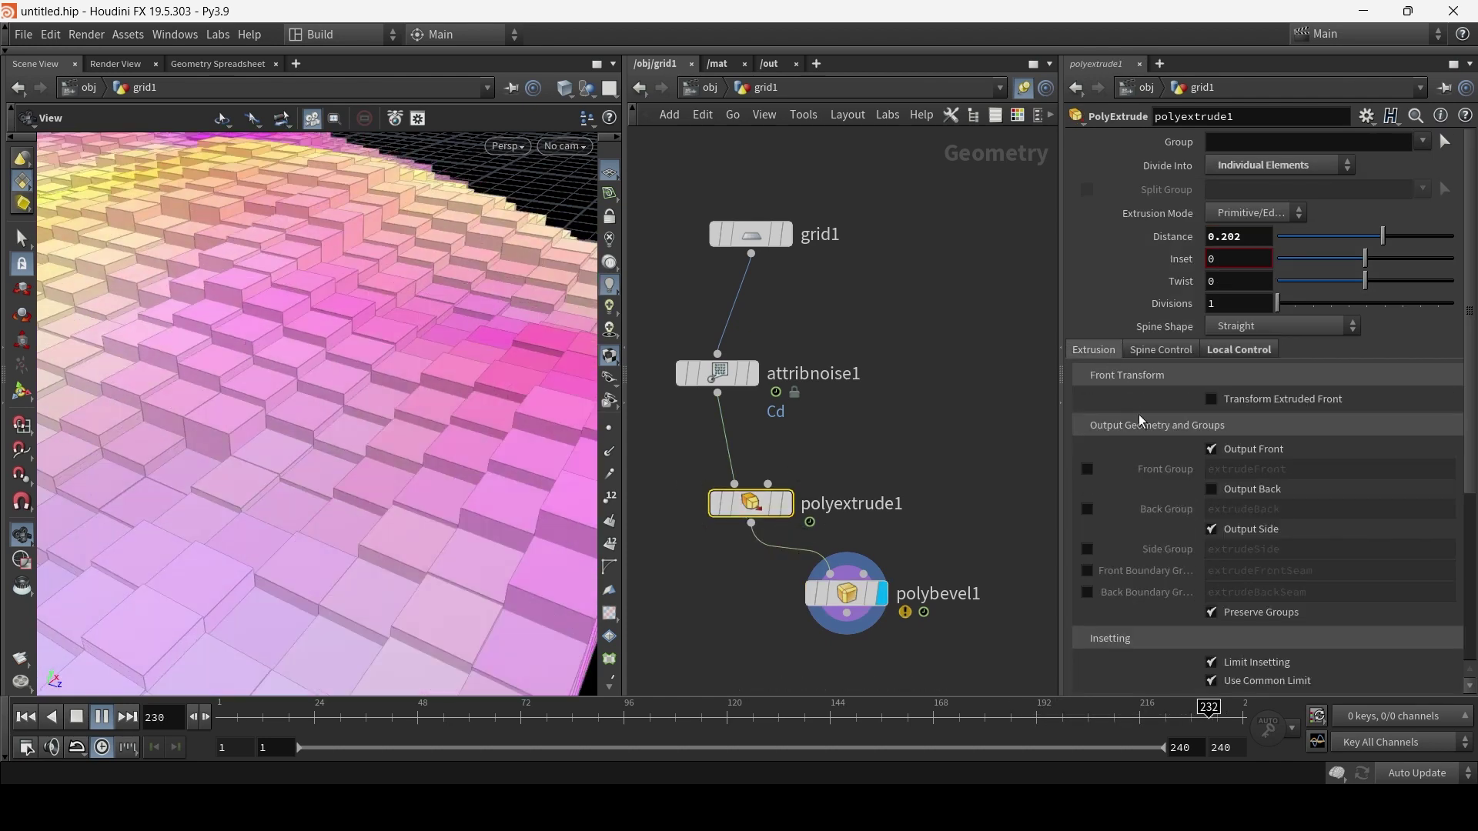
click(1088, 469)
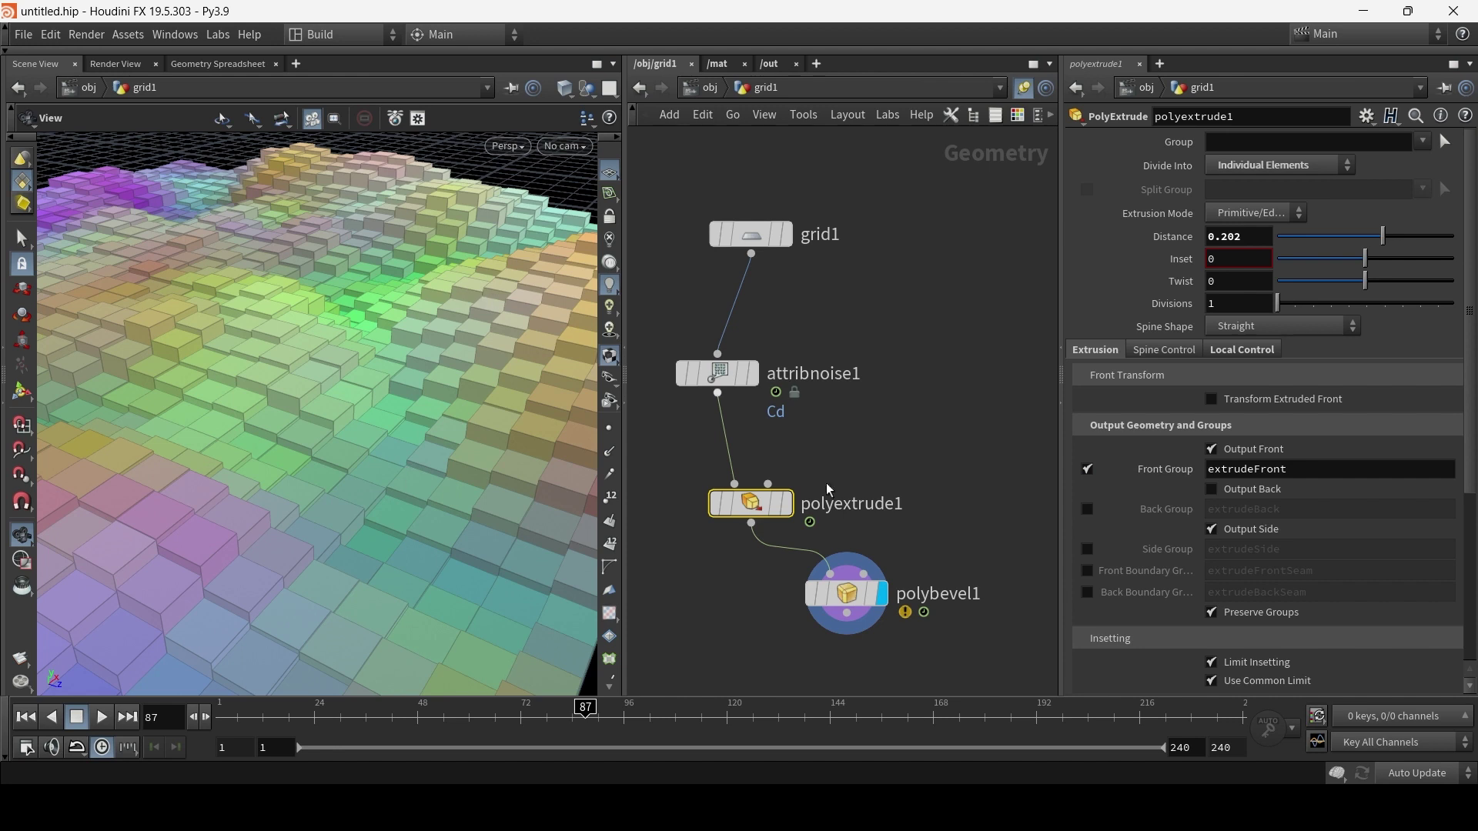
Bevel the extrudeFront tops with Distance 0.005 and 4 divisions, then play the animation
click(847, 594)
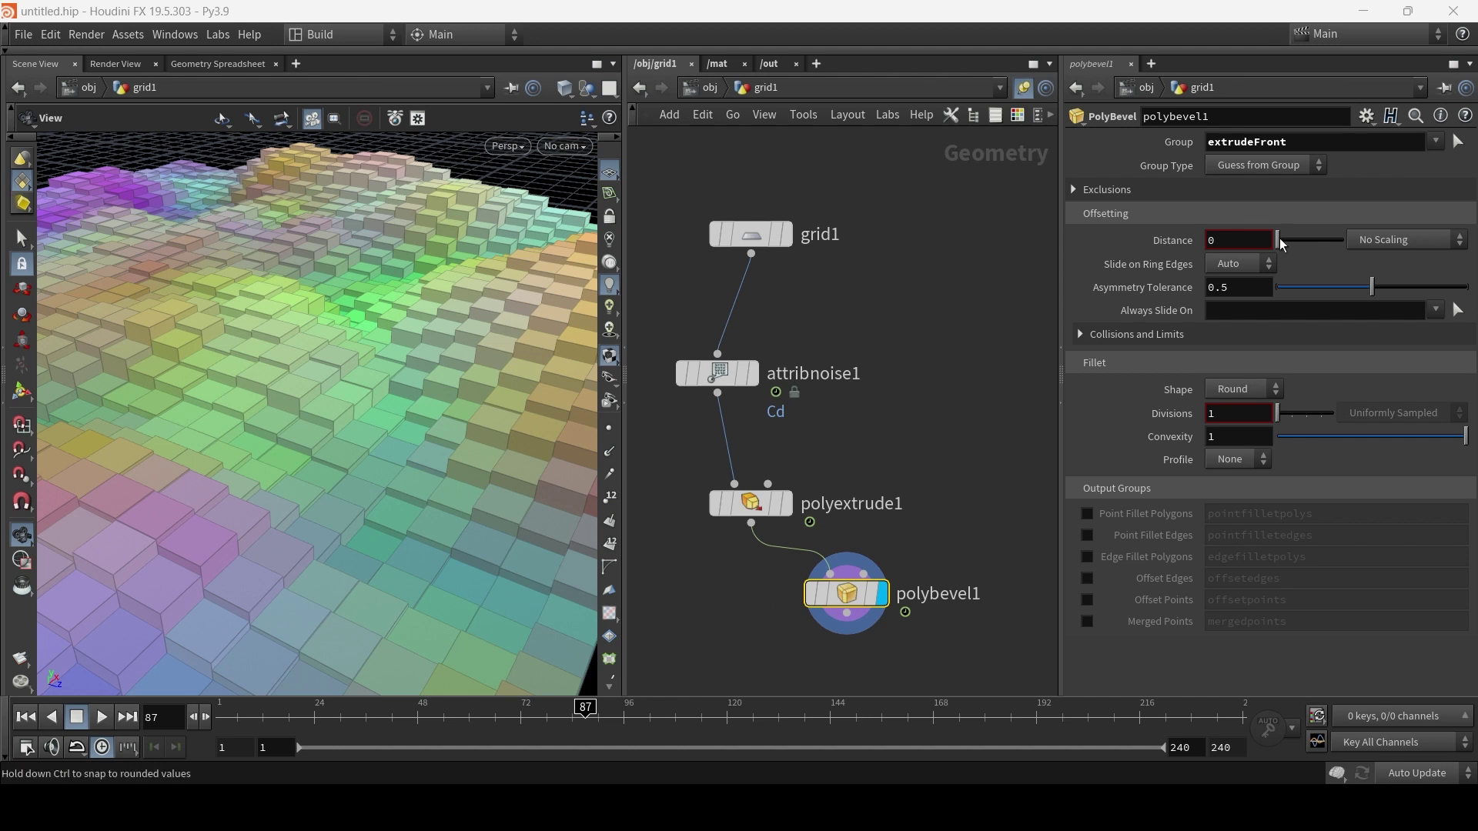
drag(1282, 245, 1284, 248)
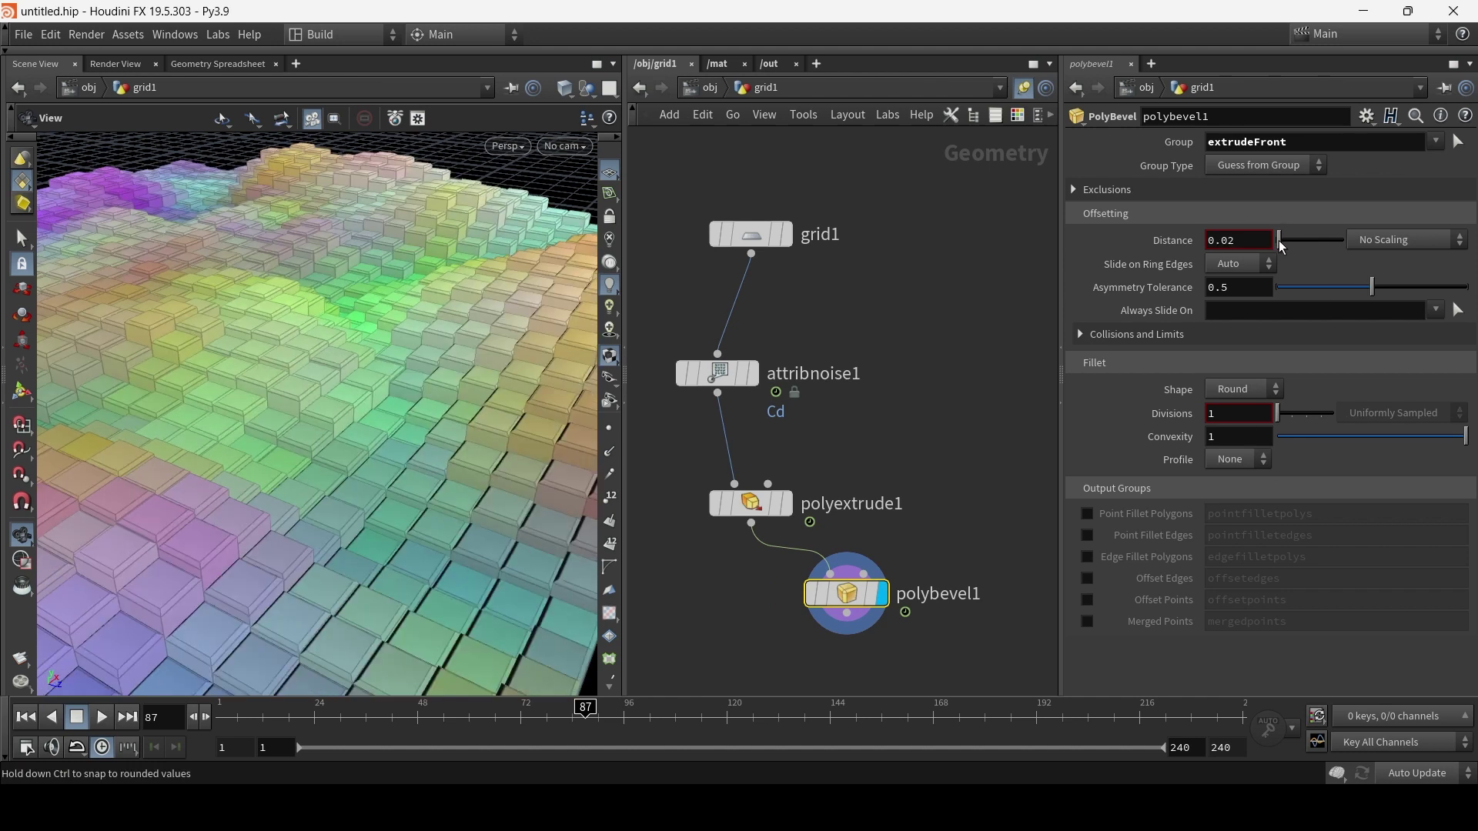
drag(343, 531, 372, 506)
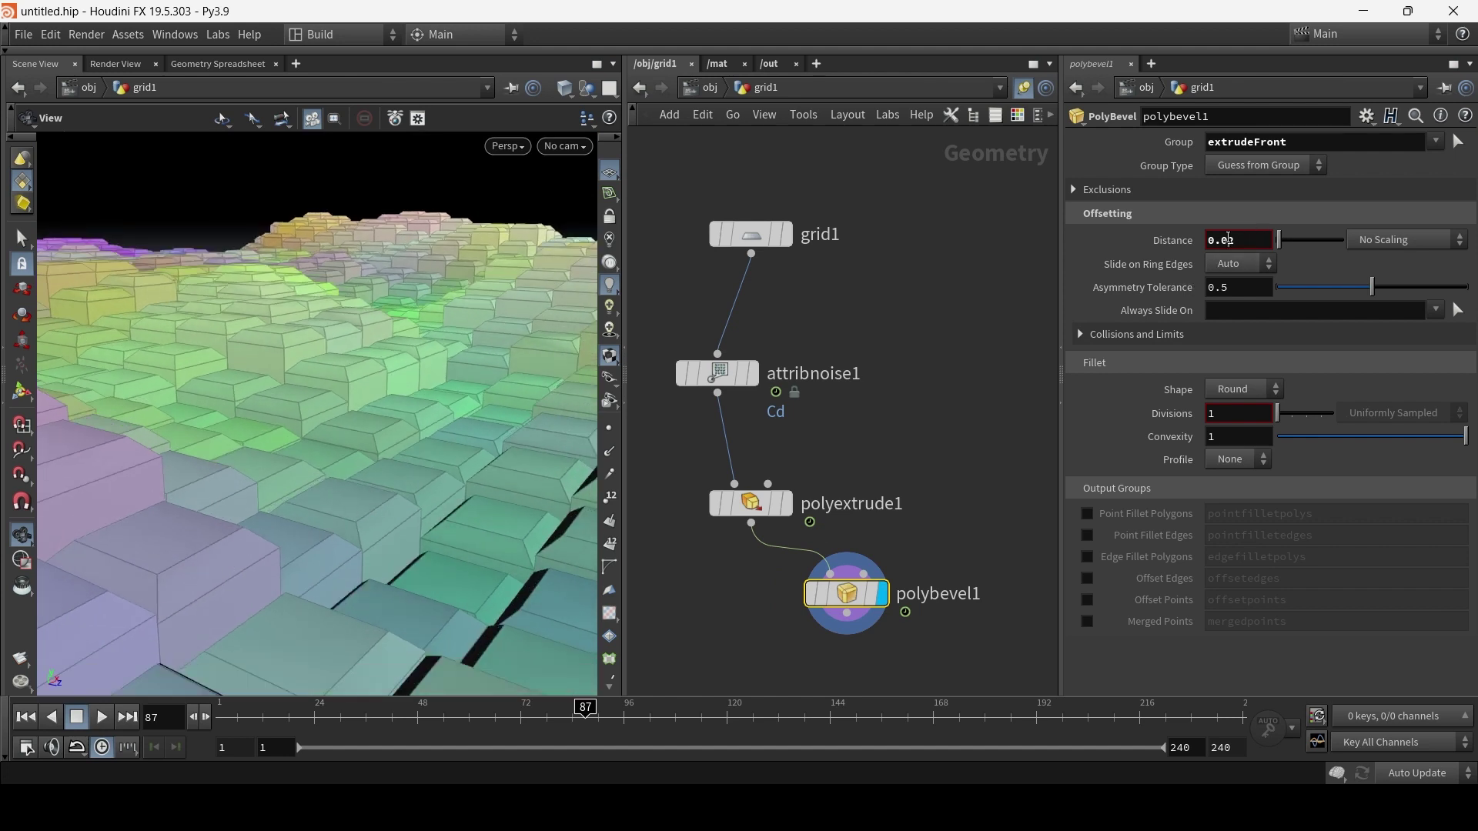
key(Return)
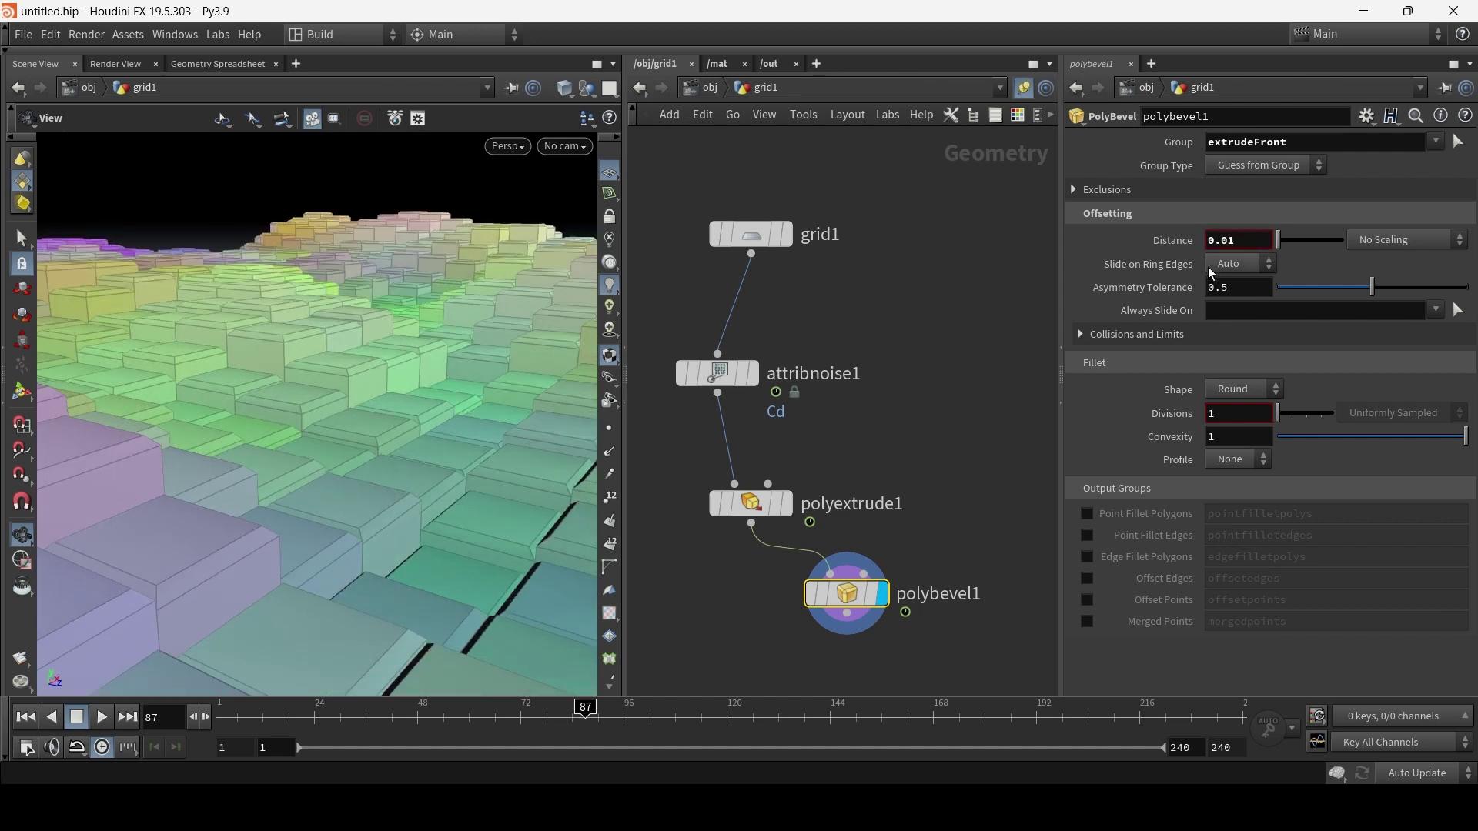
click(1293, 418)
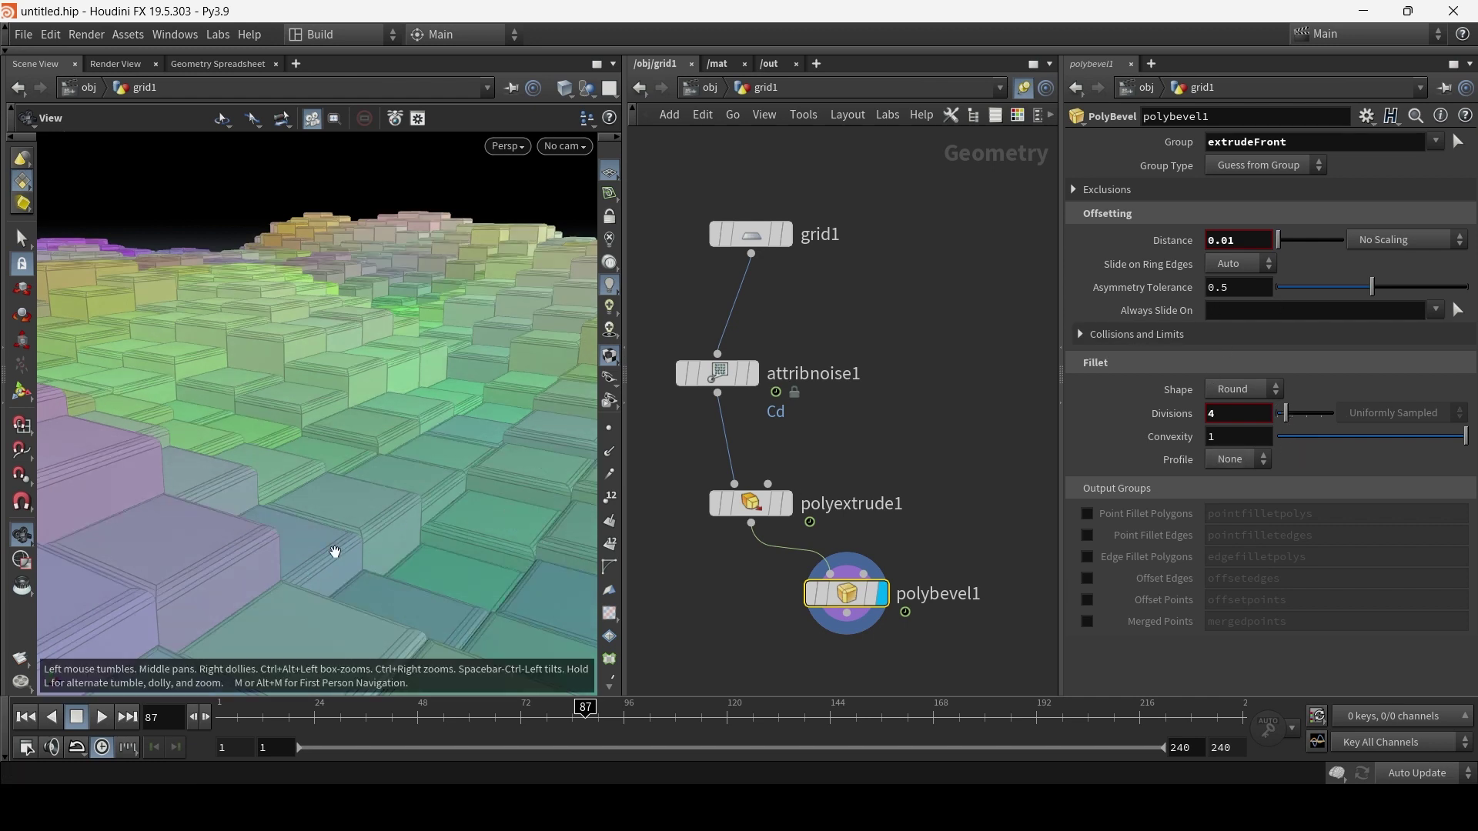
double_click(1226, 236)
text(005)
key(Return)
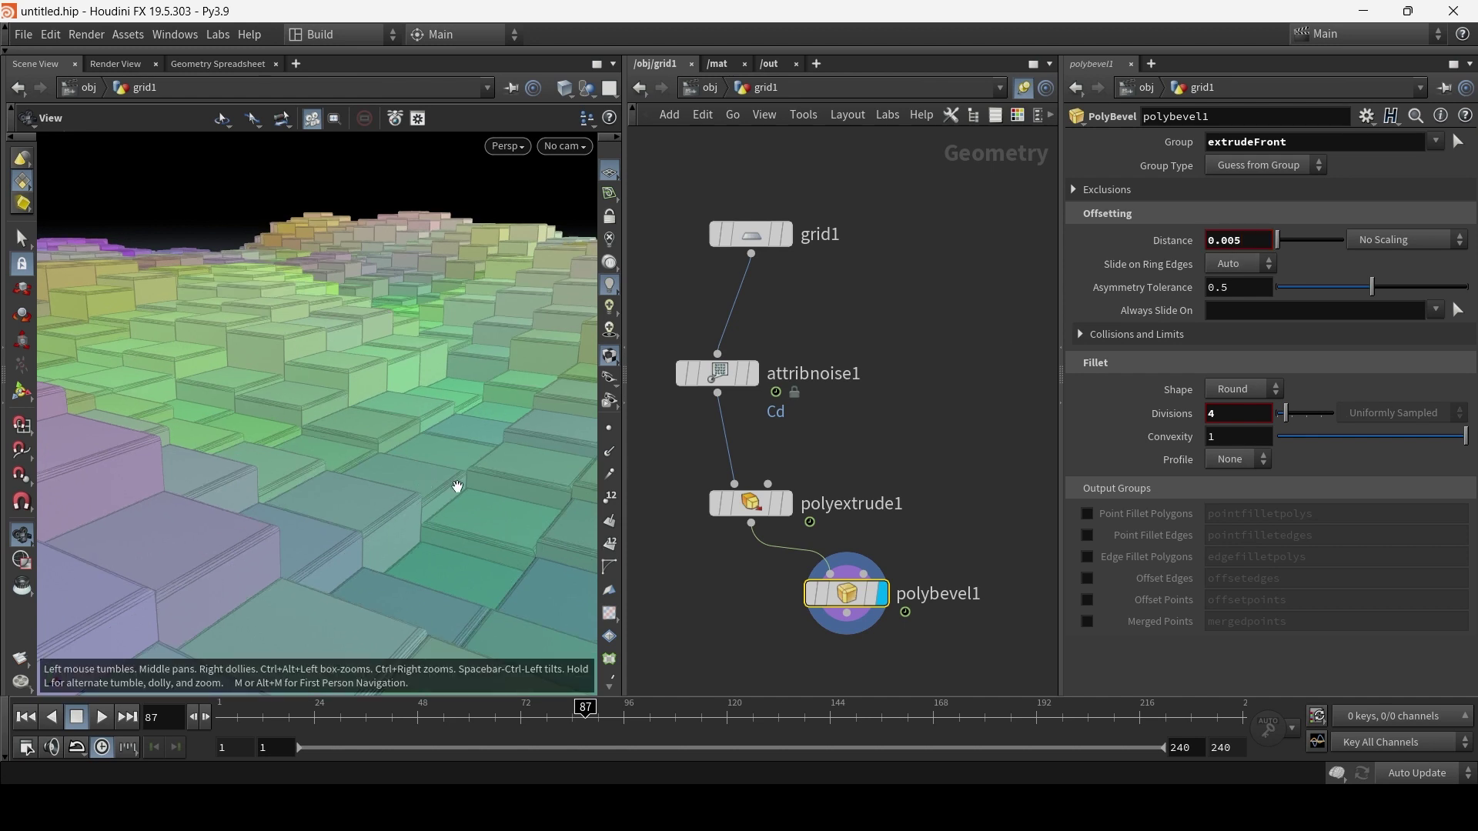
drag(457, 486, 386, 484)
click(102, 718)
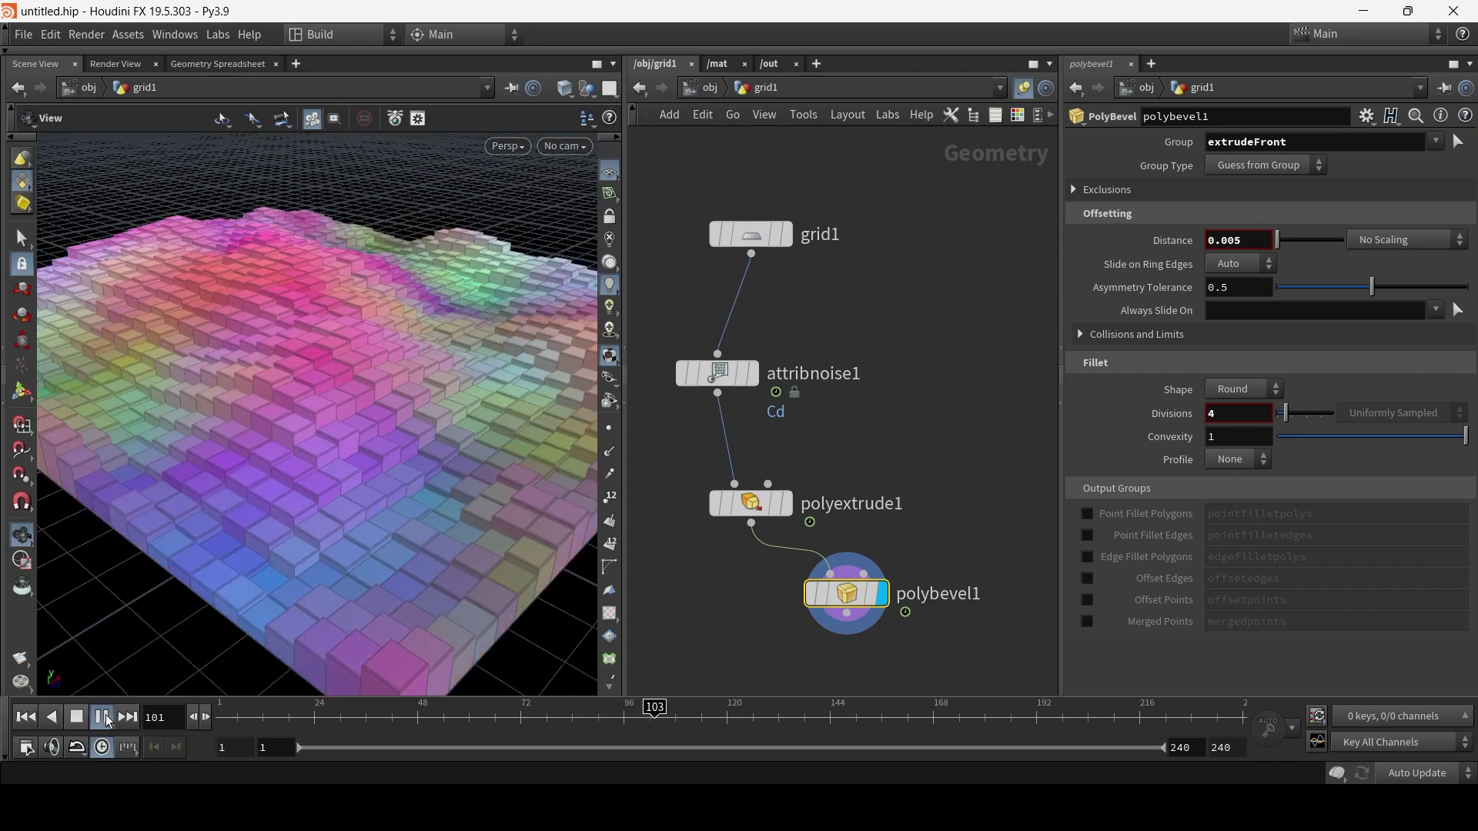